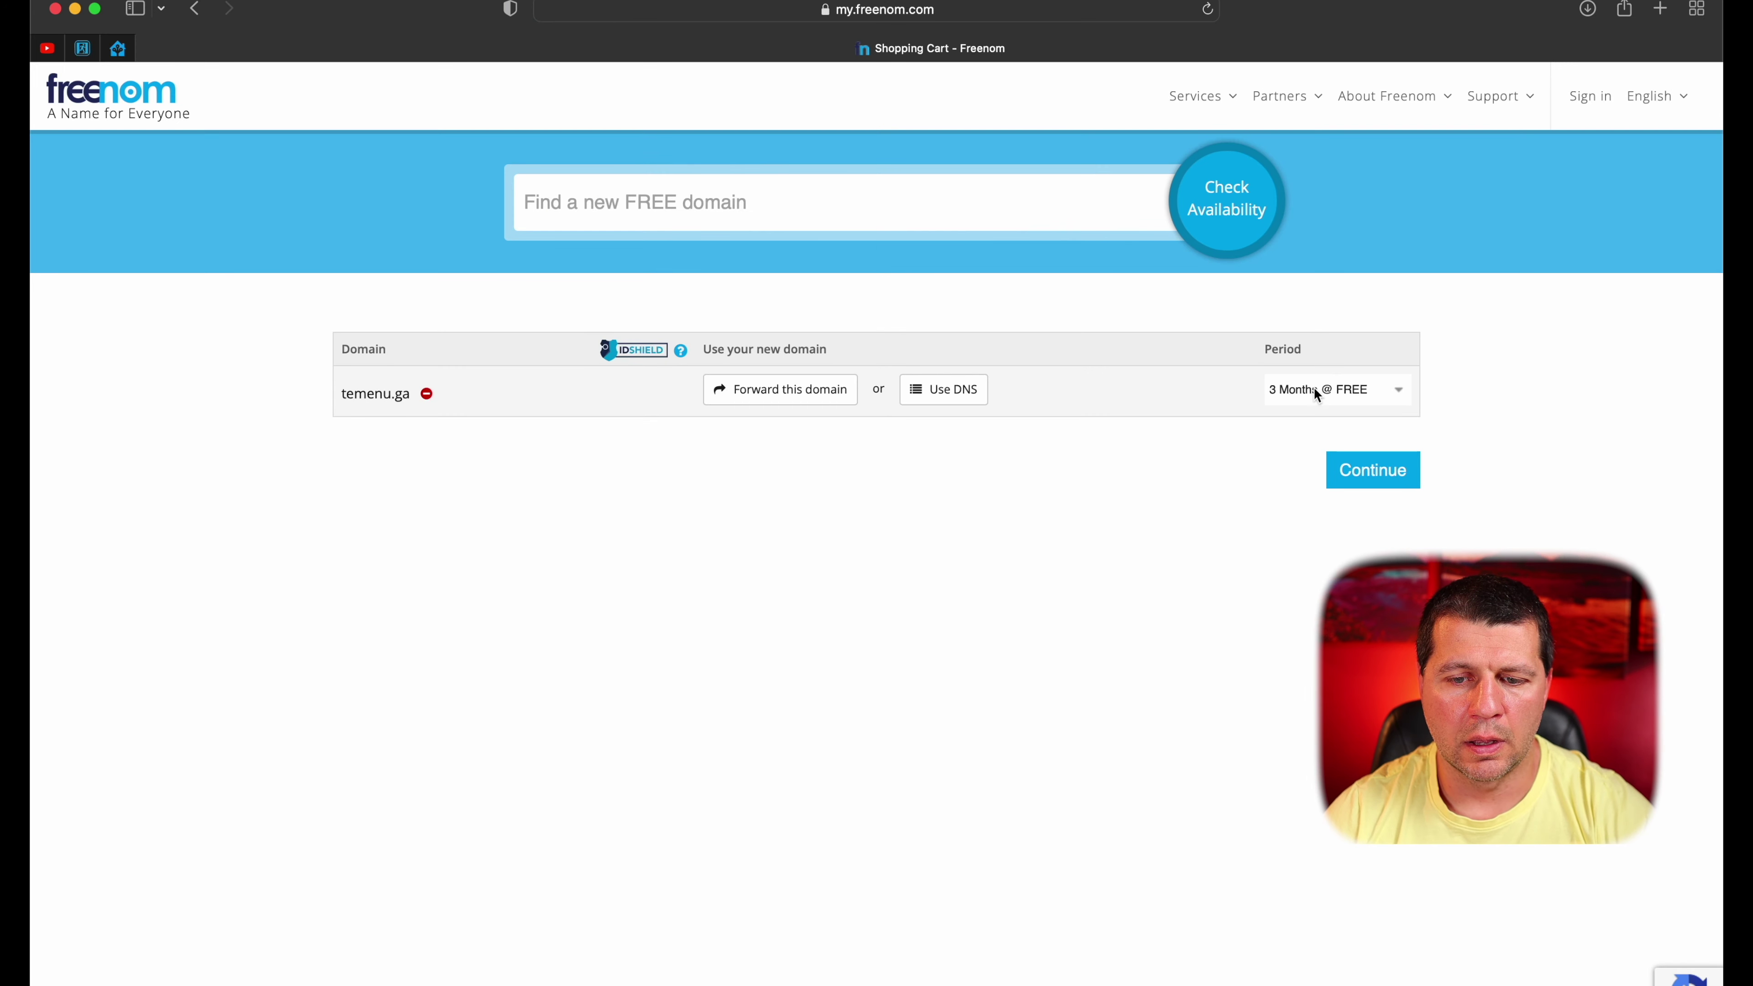
Choose the 12 Months @ FREE registration period for temenu.ga and continue the order
{"action": "left_click", "coordinate": [1315, 389]}
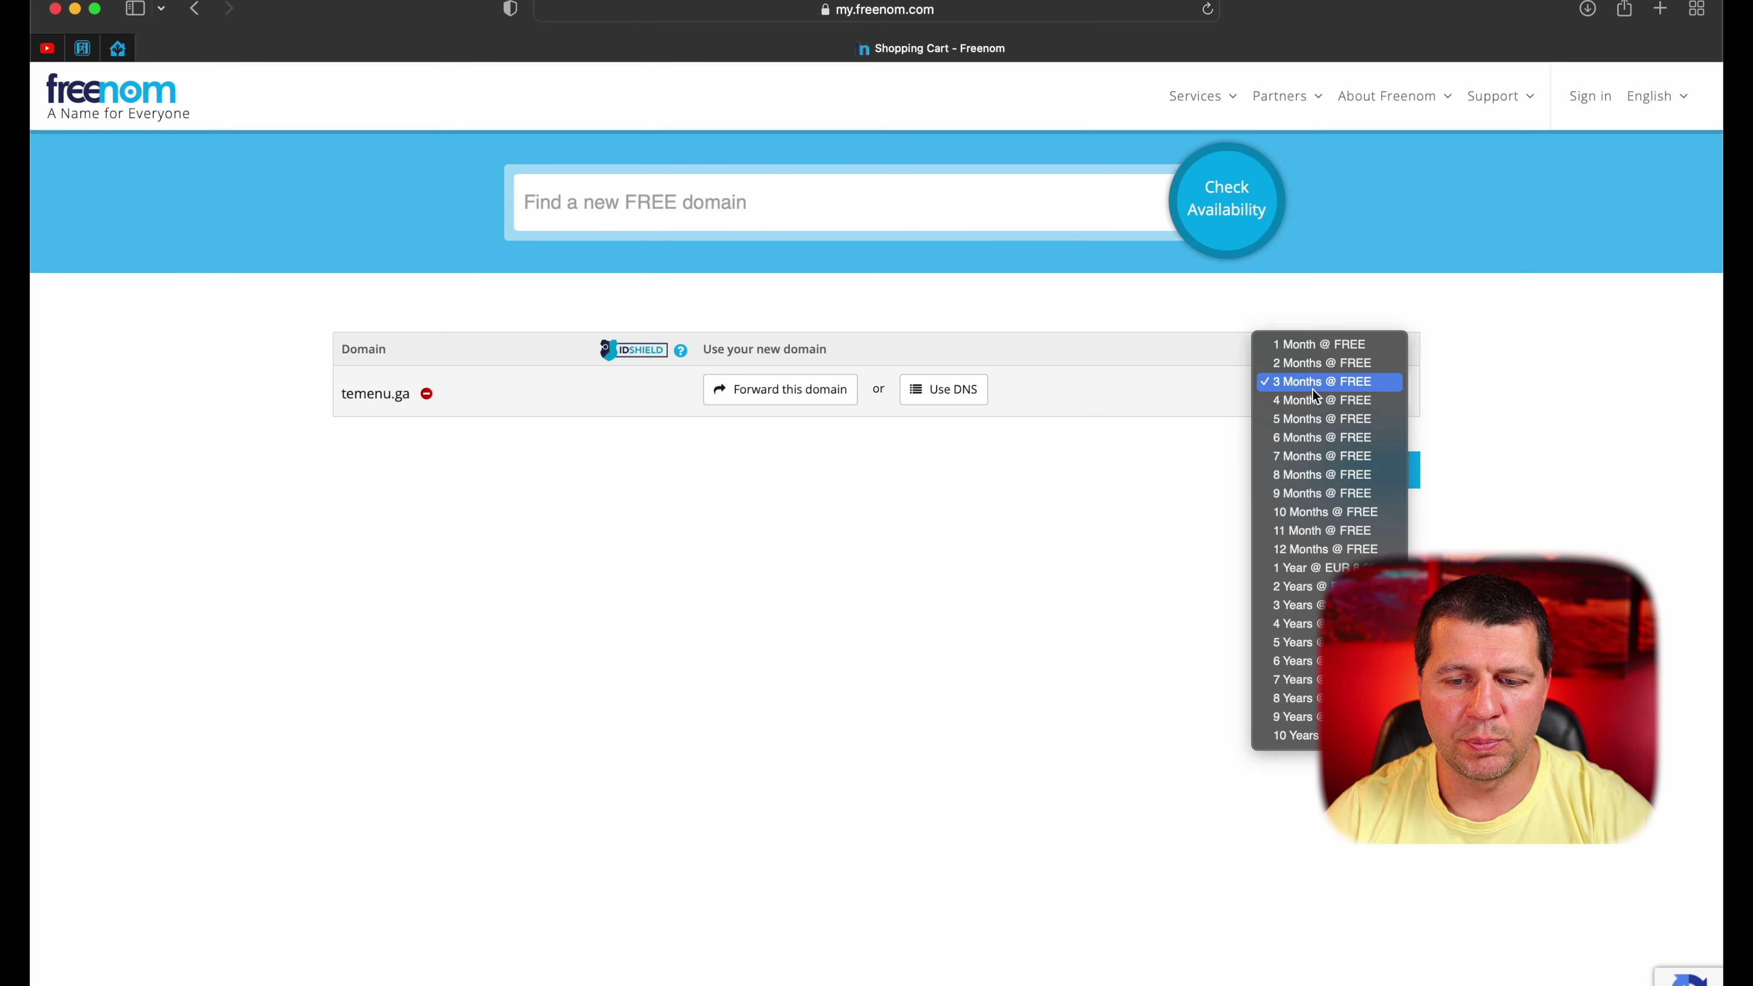
{"action": "left_click", "coordinate": [1307, 549]}
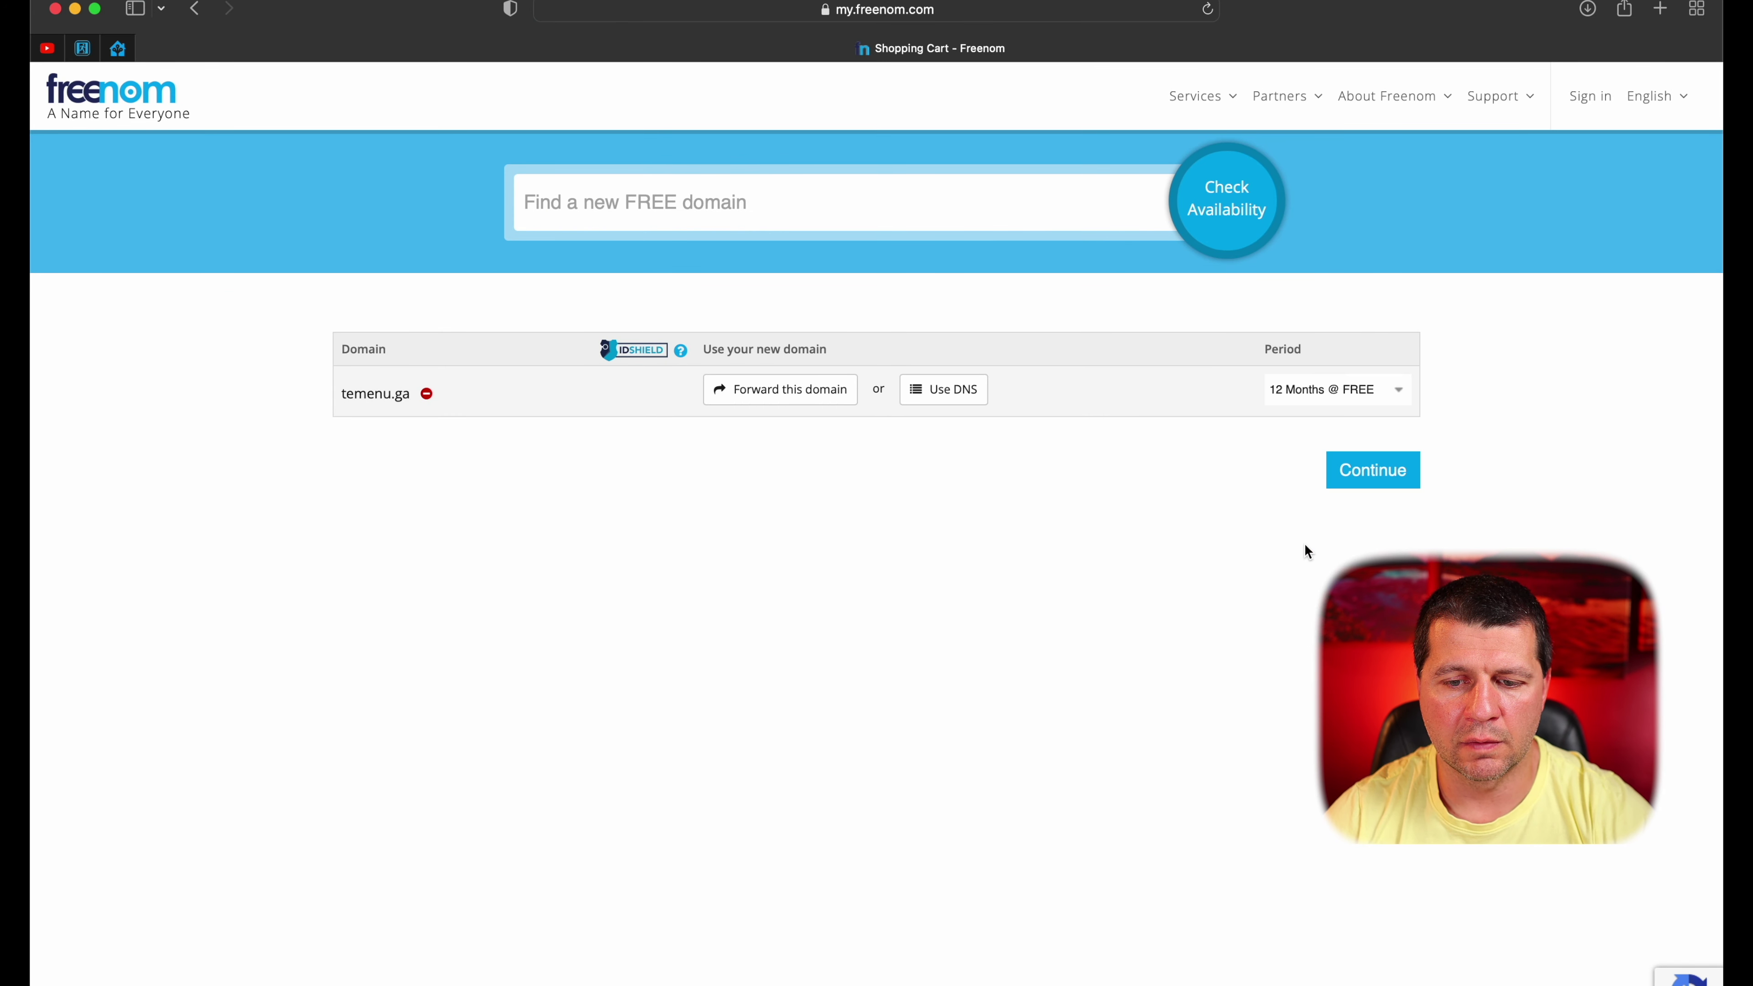
{"action": "left_click", "coordinate": [1364, 476]}
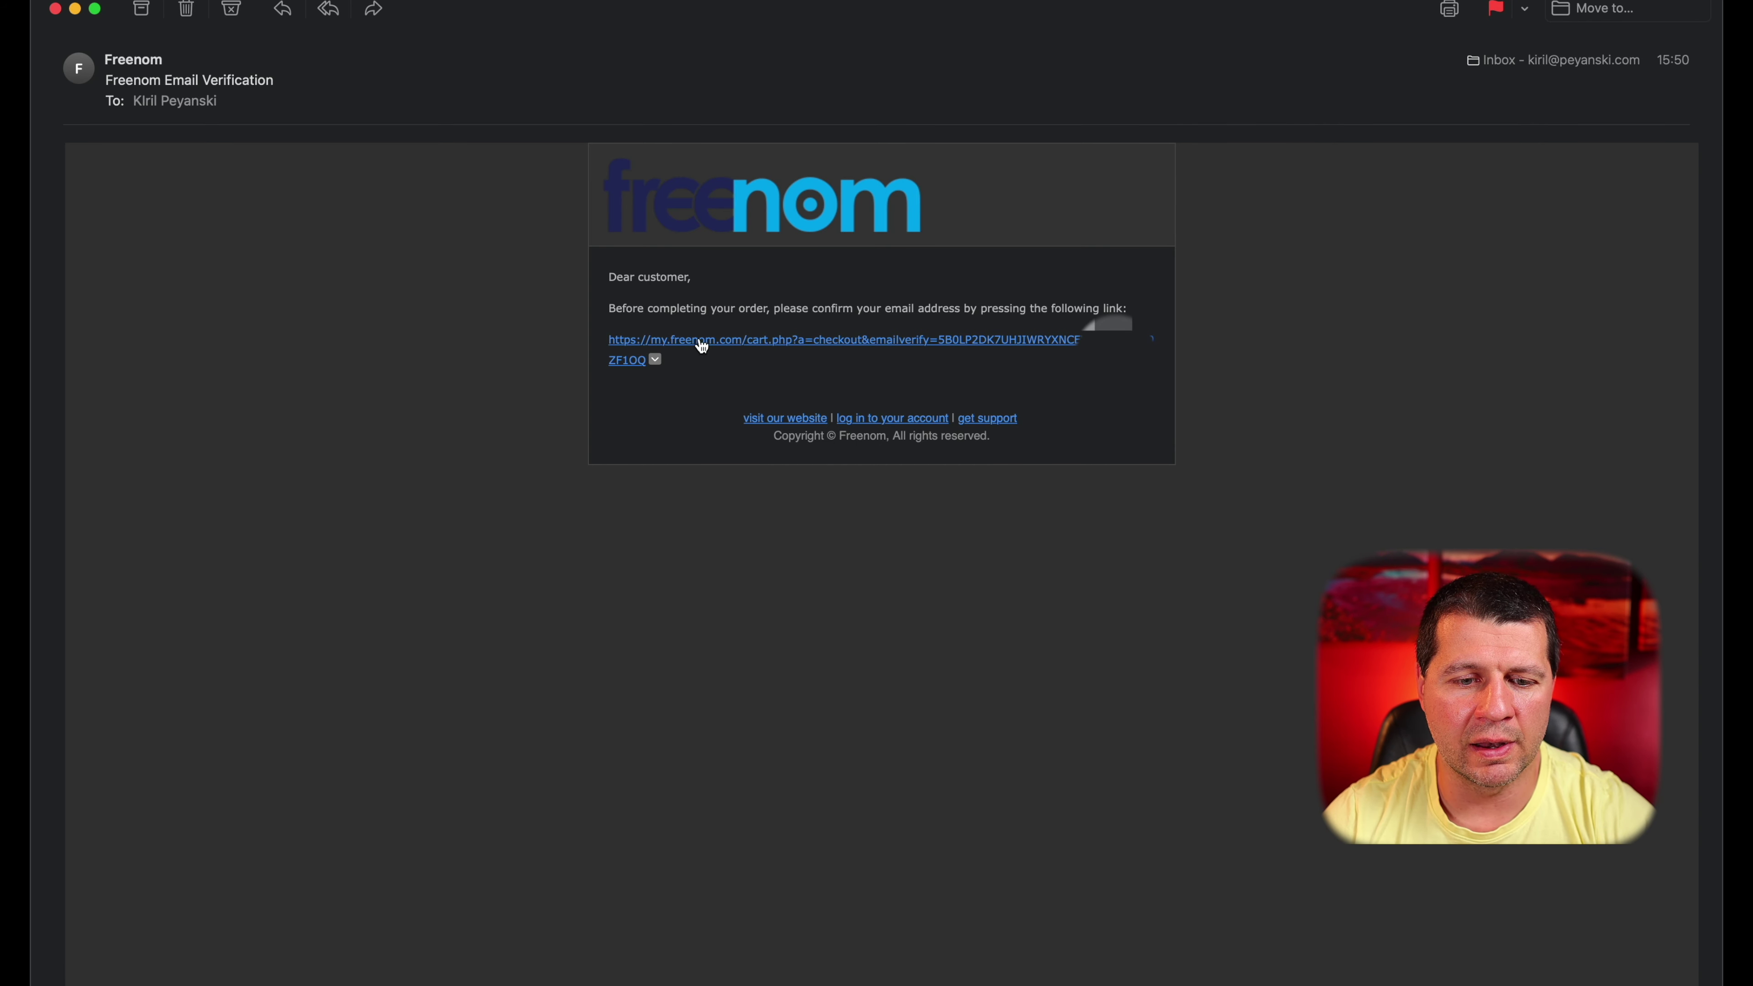
Follow the Freenom verification link in the email and scroll down the confirmation page
{"action": "left_click", "coordinate": [702, 342]}
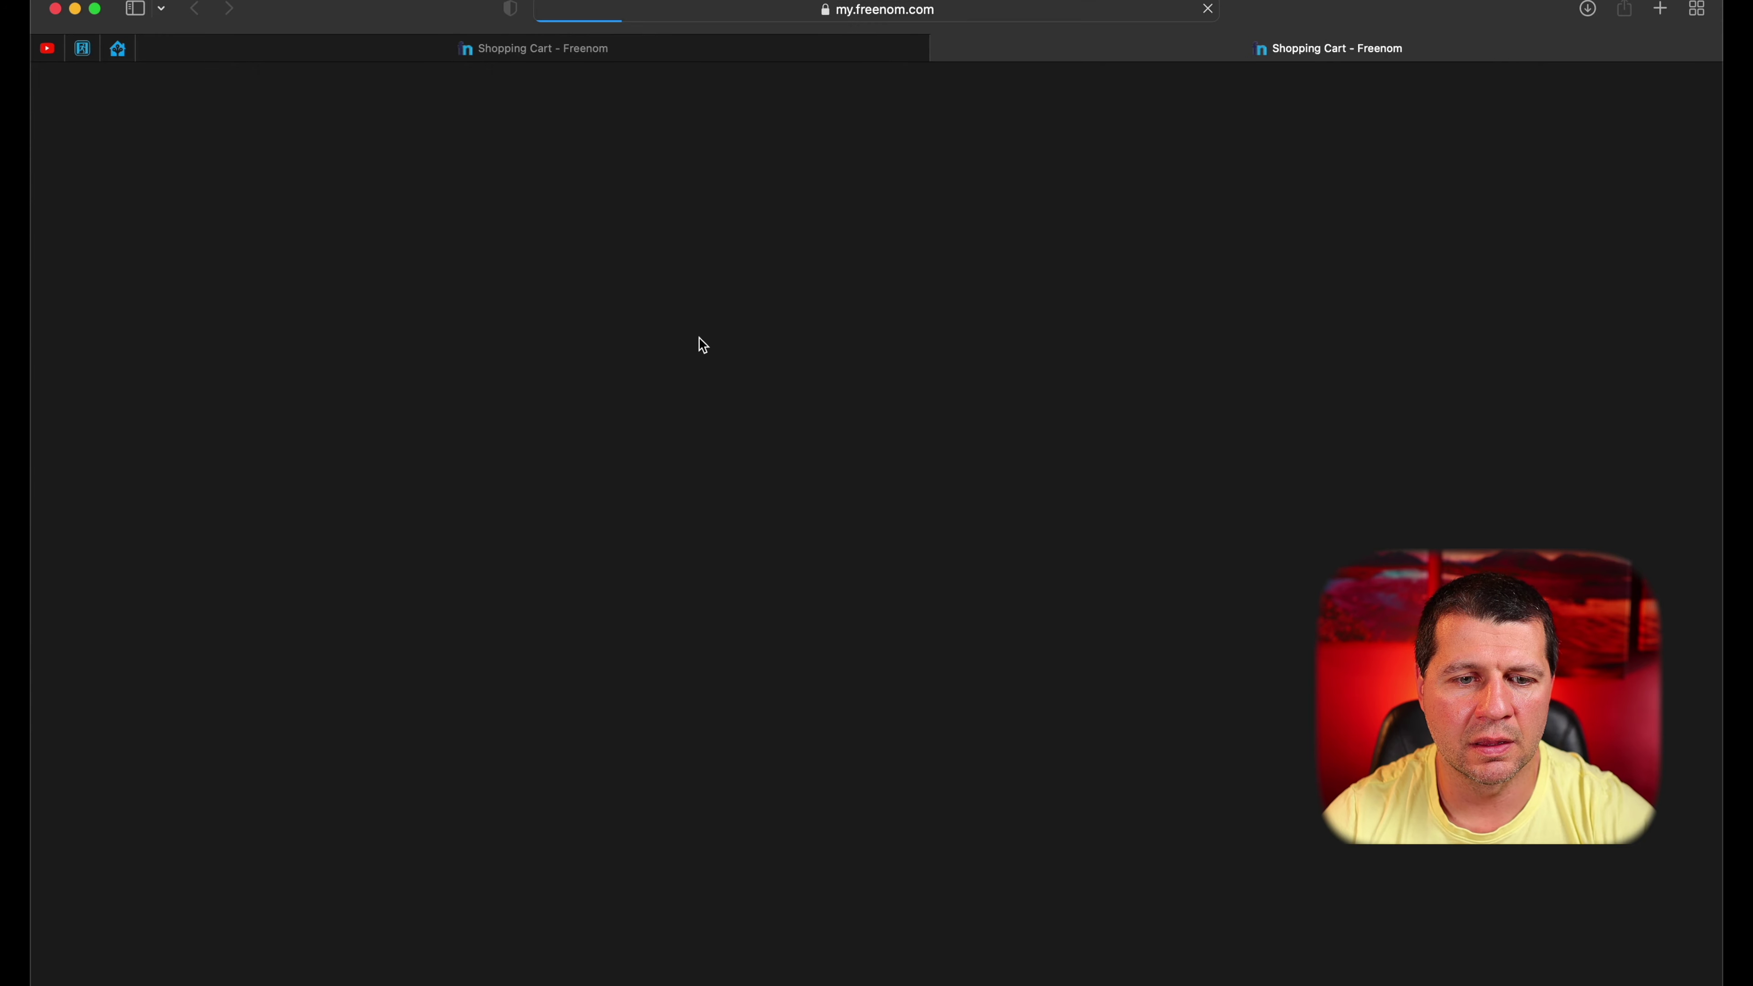
{"action": "scroll", "coordinate": [698, 344], "scroll_direction": "down", "scroll_amount": 2}
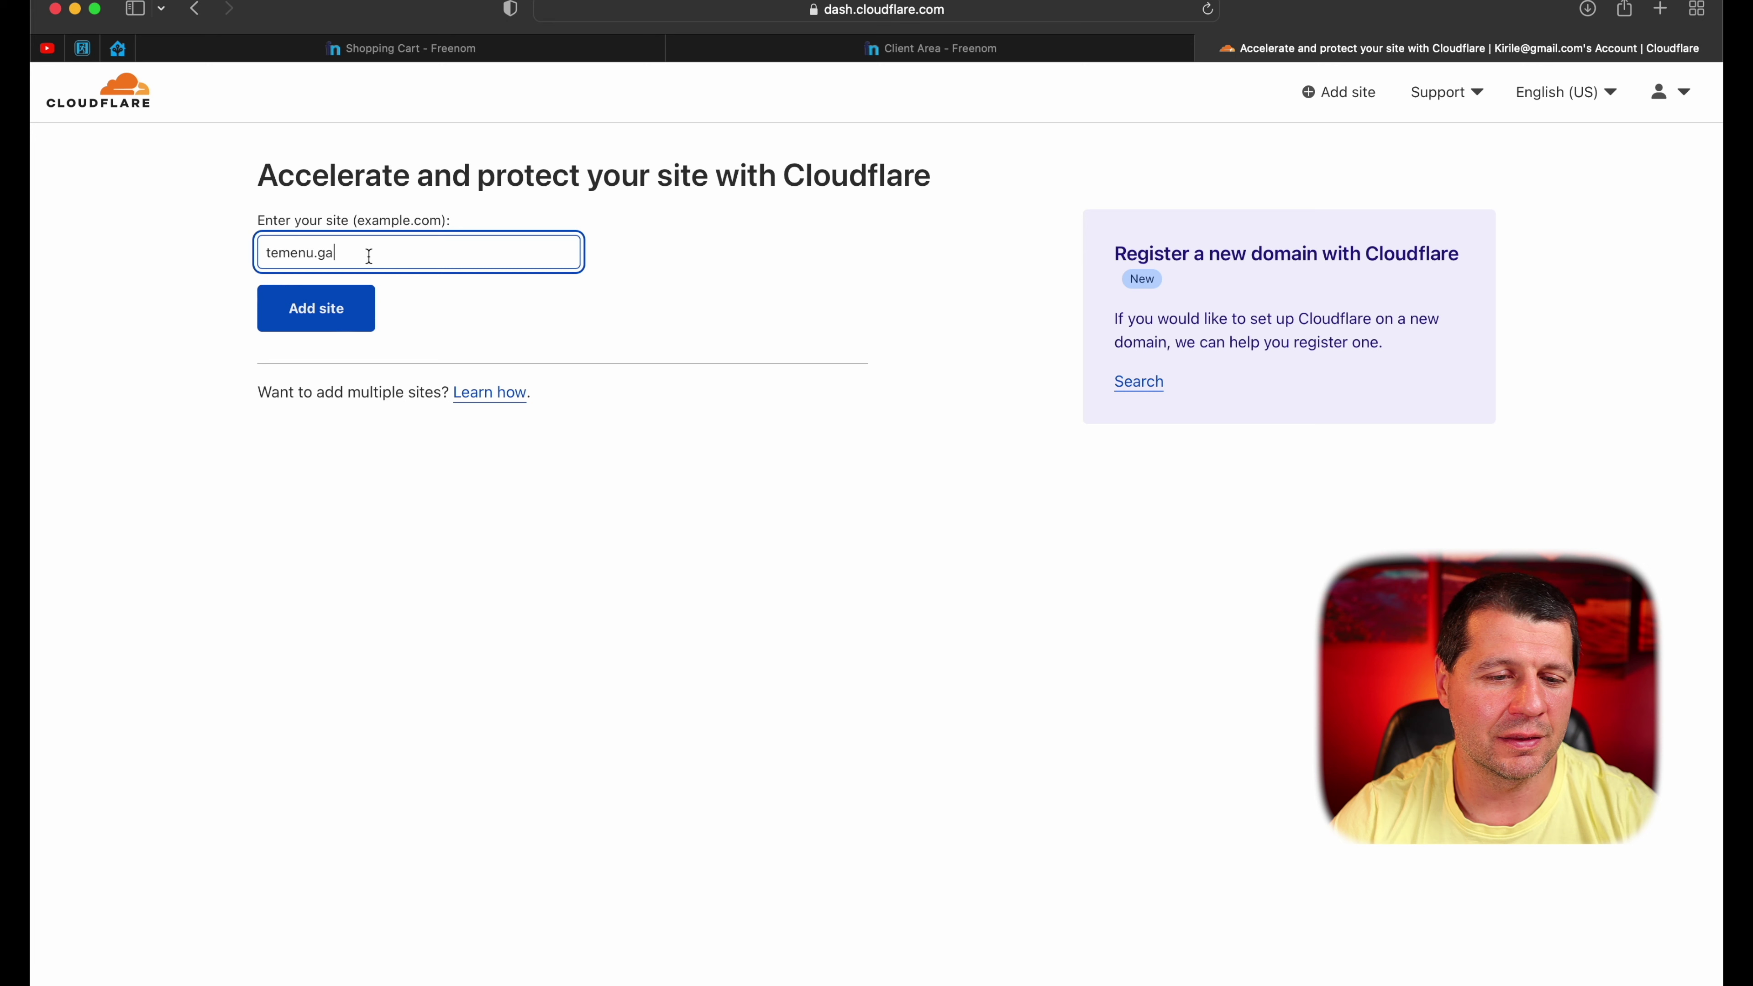
Submit temenu.ga as a new site in the Cloudflare dashboard
{"action": "left_click", "coordinate": [319, 317]}
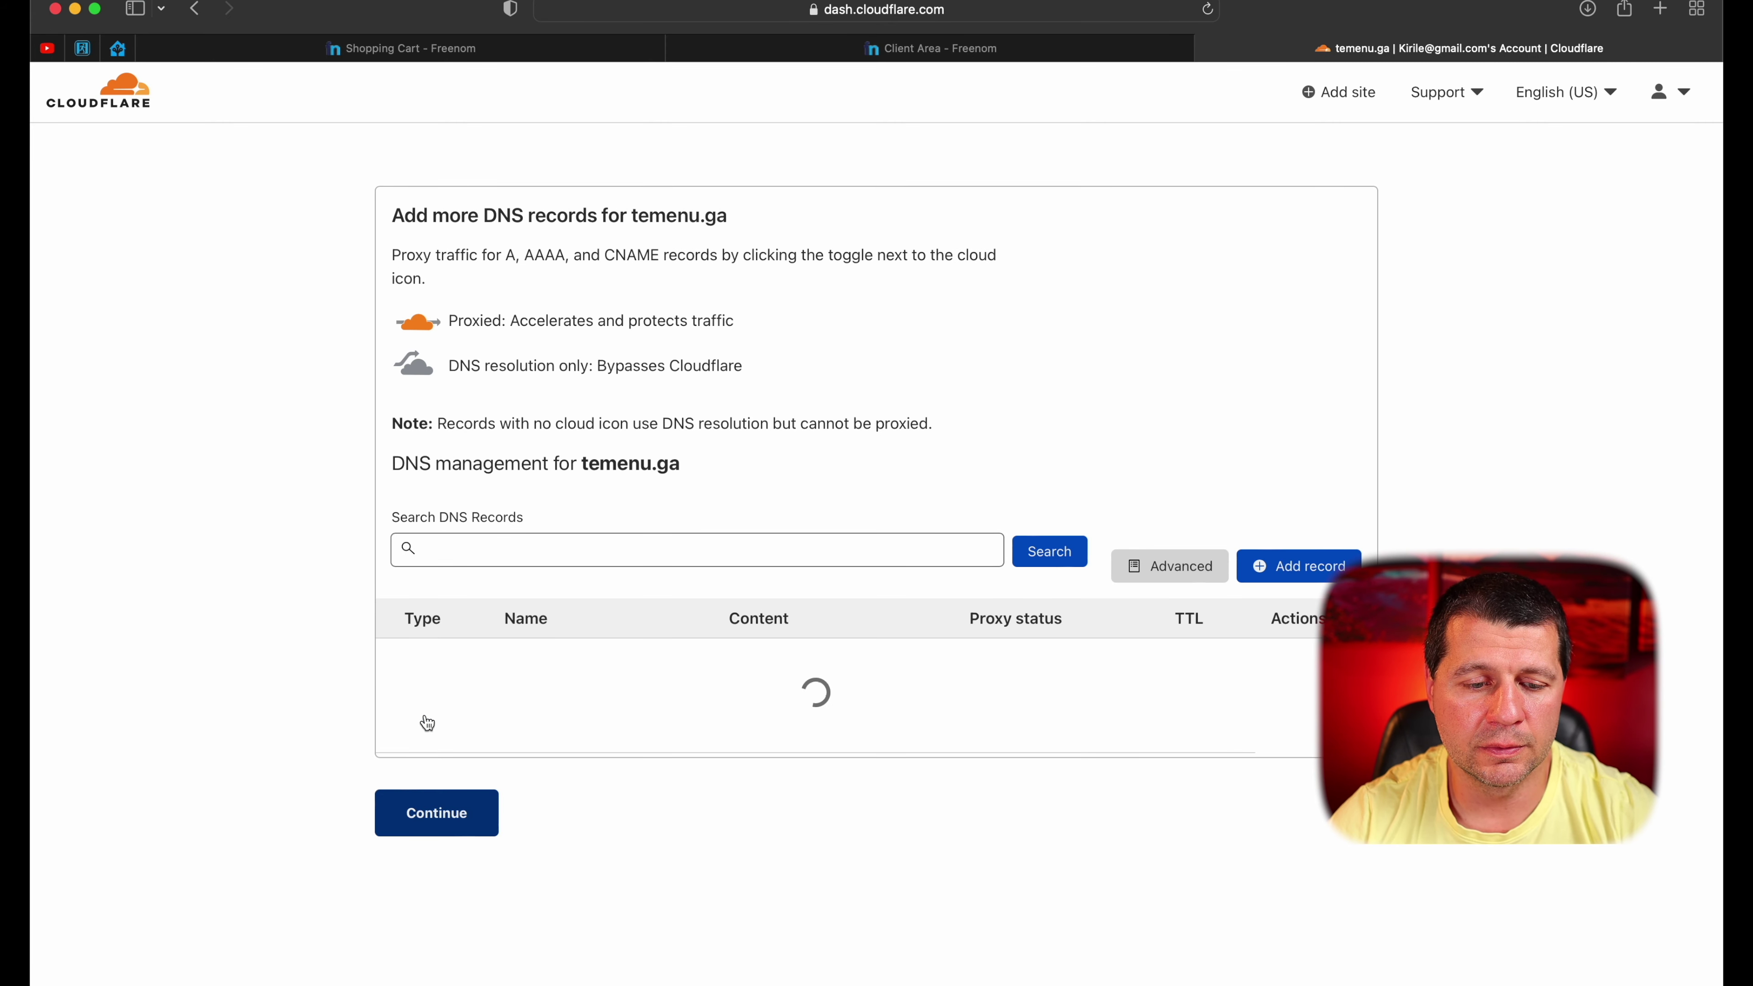
Postpone adding DNS records and copy the ines.ns.cloudflare.com nameserver for use in Freenom
{"action": "left_click", "coordinate": [427, 723]}
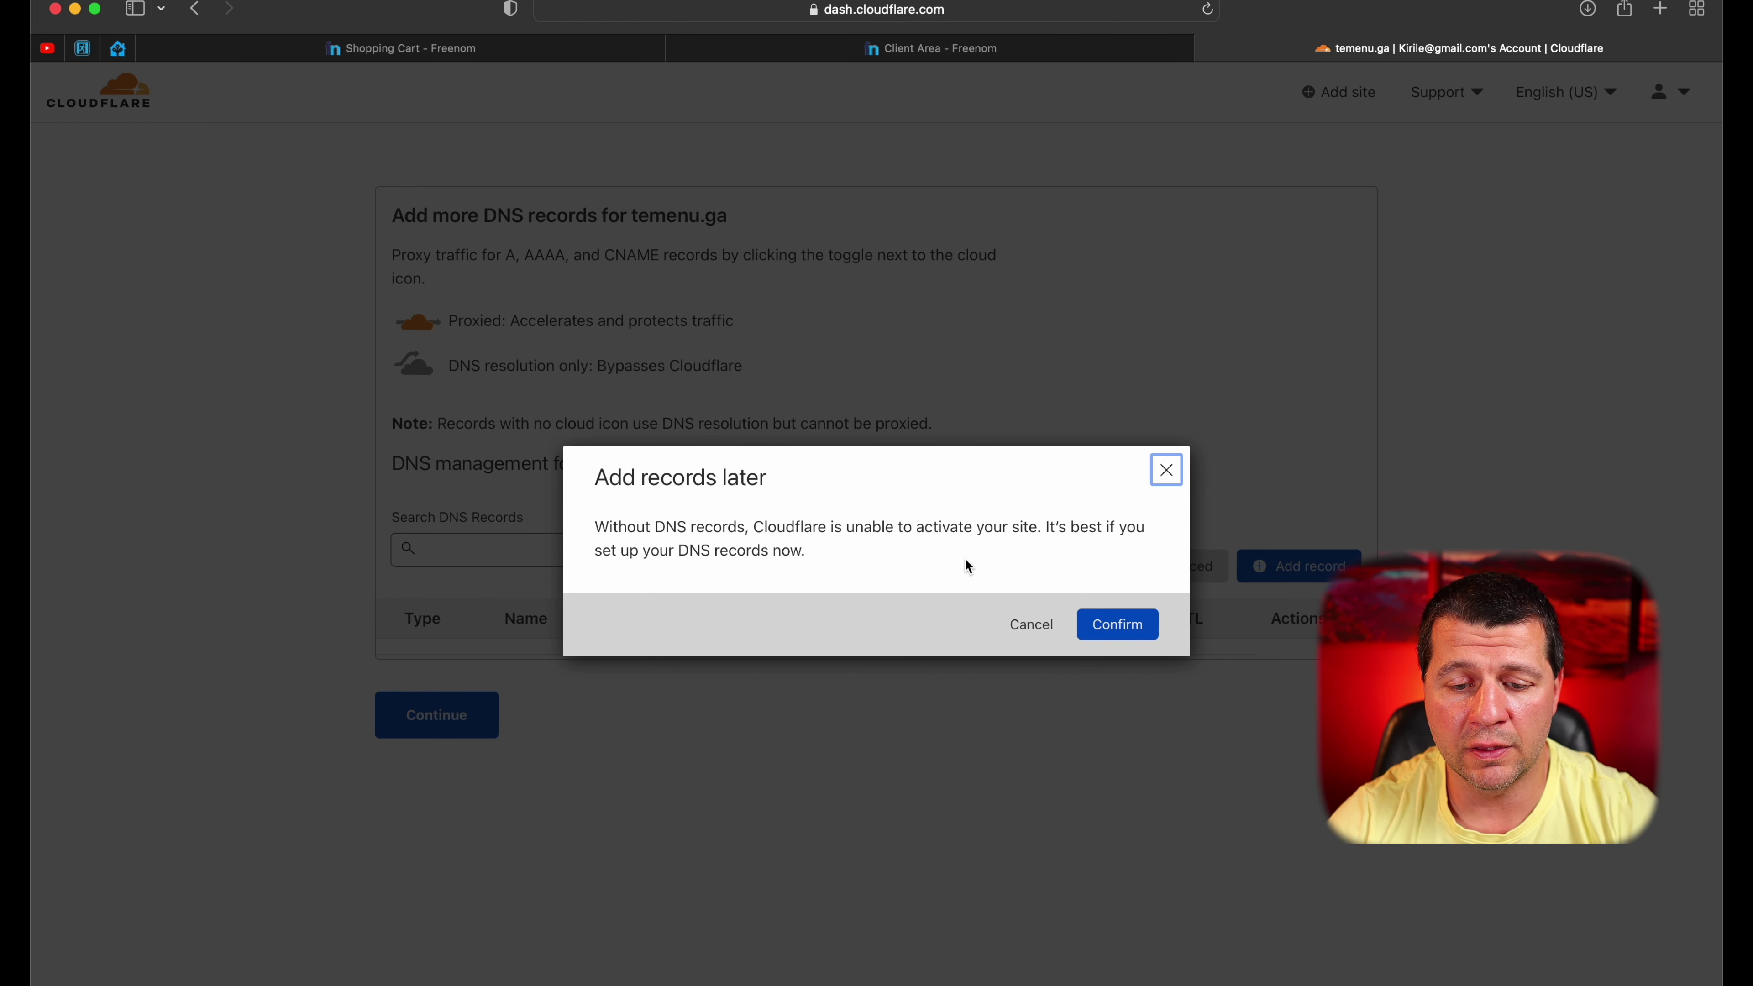
{"action": "left_click", "coordinate": [1124, 626]}
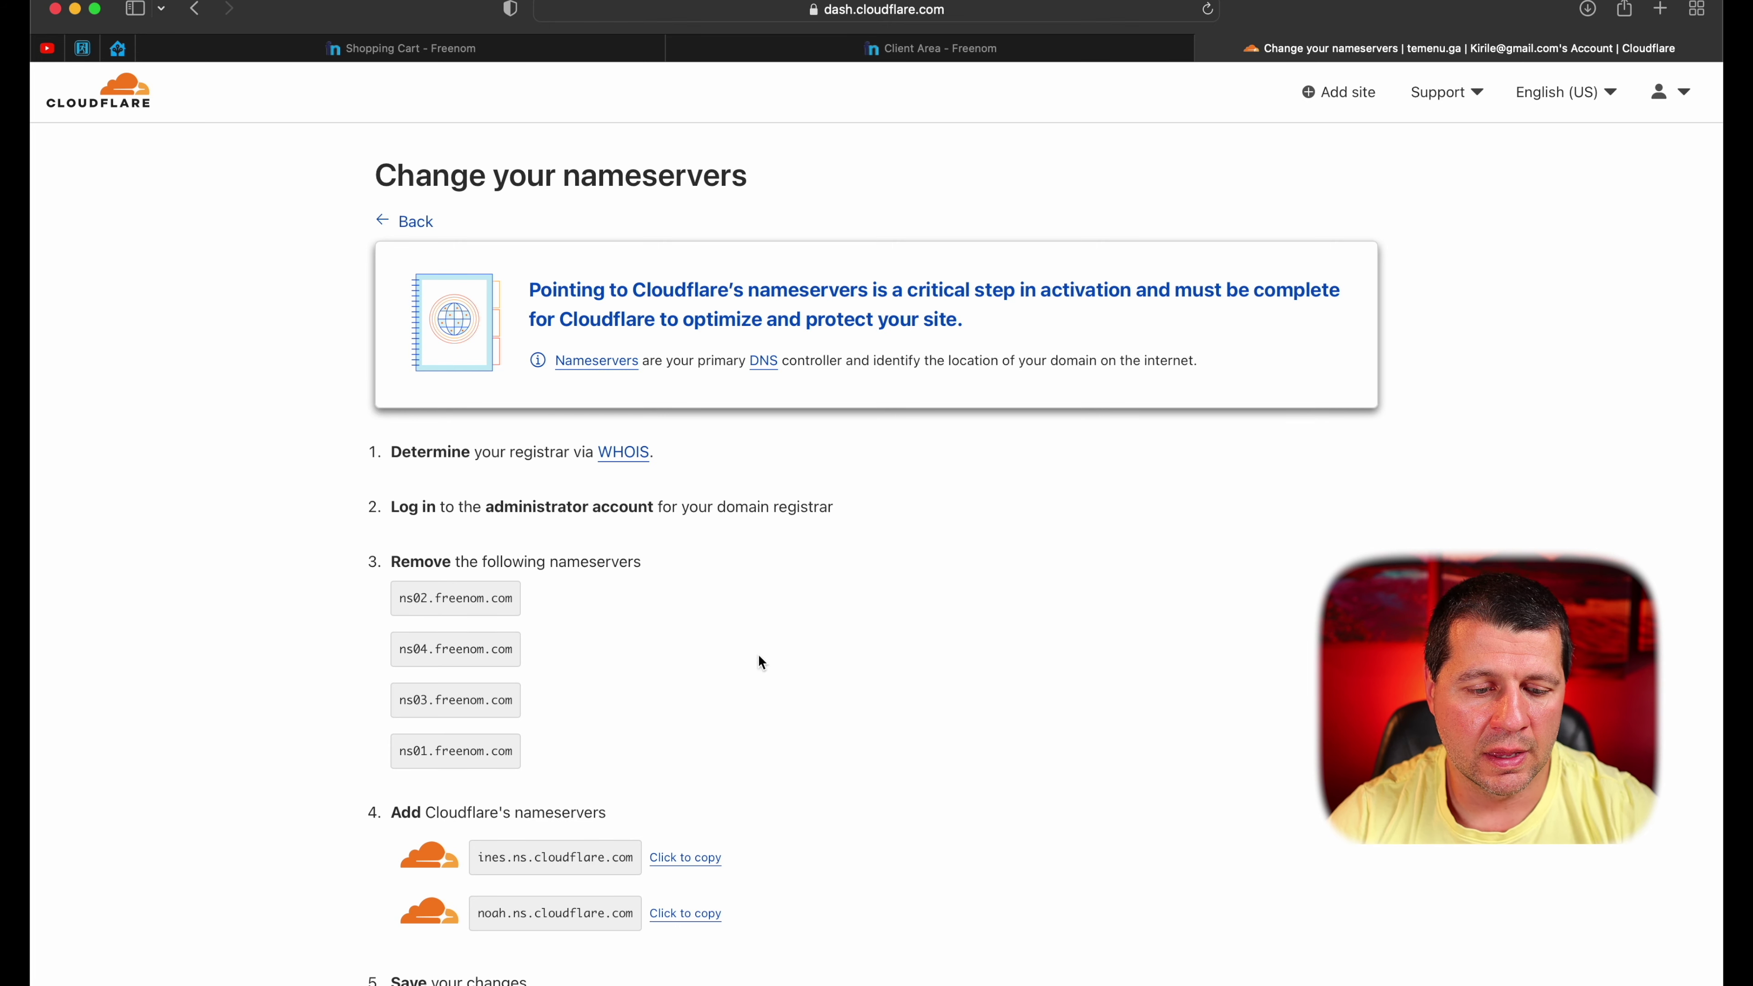
{"action": "scroll", "coordinate": [683, 703], "scroll_direction": "down", "scroll_amount": 3}
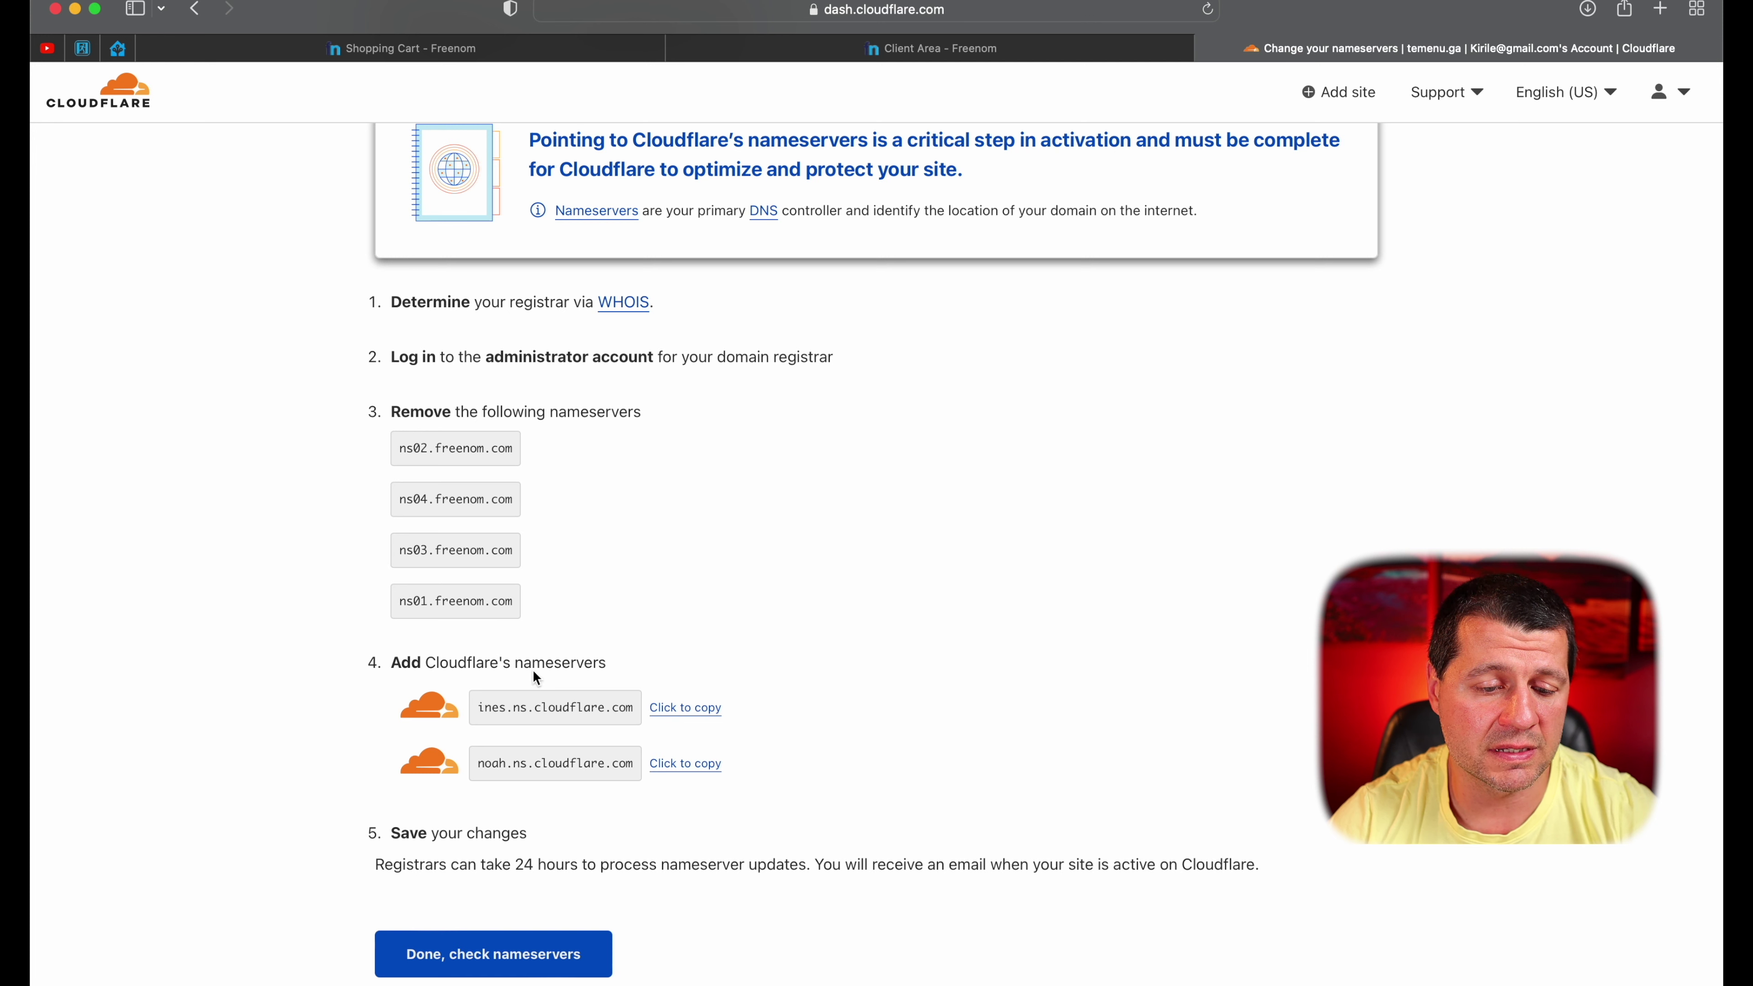
{"action": "left_click", "coordinate": [684, 709]}
{"action": "left_click", "coordinate": [934, 50]}
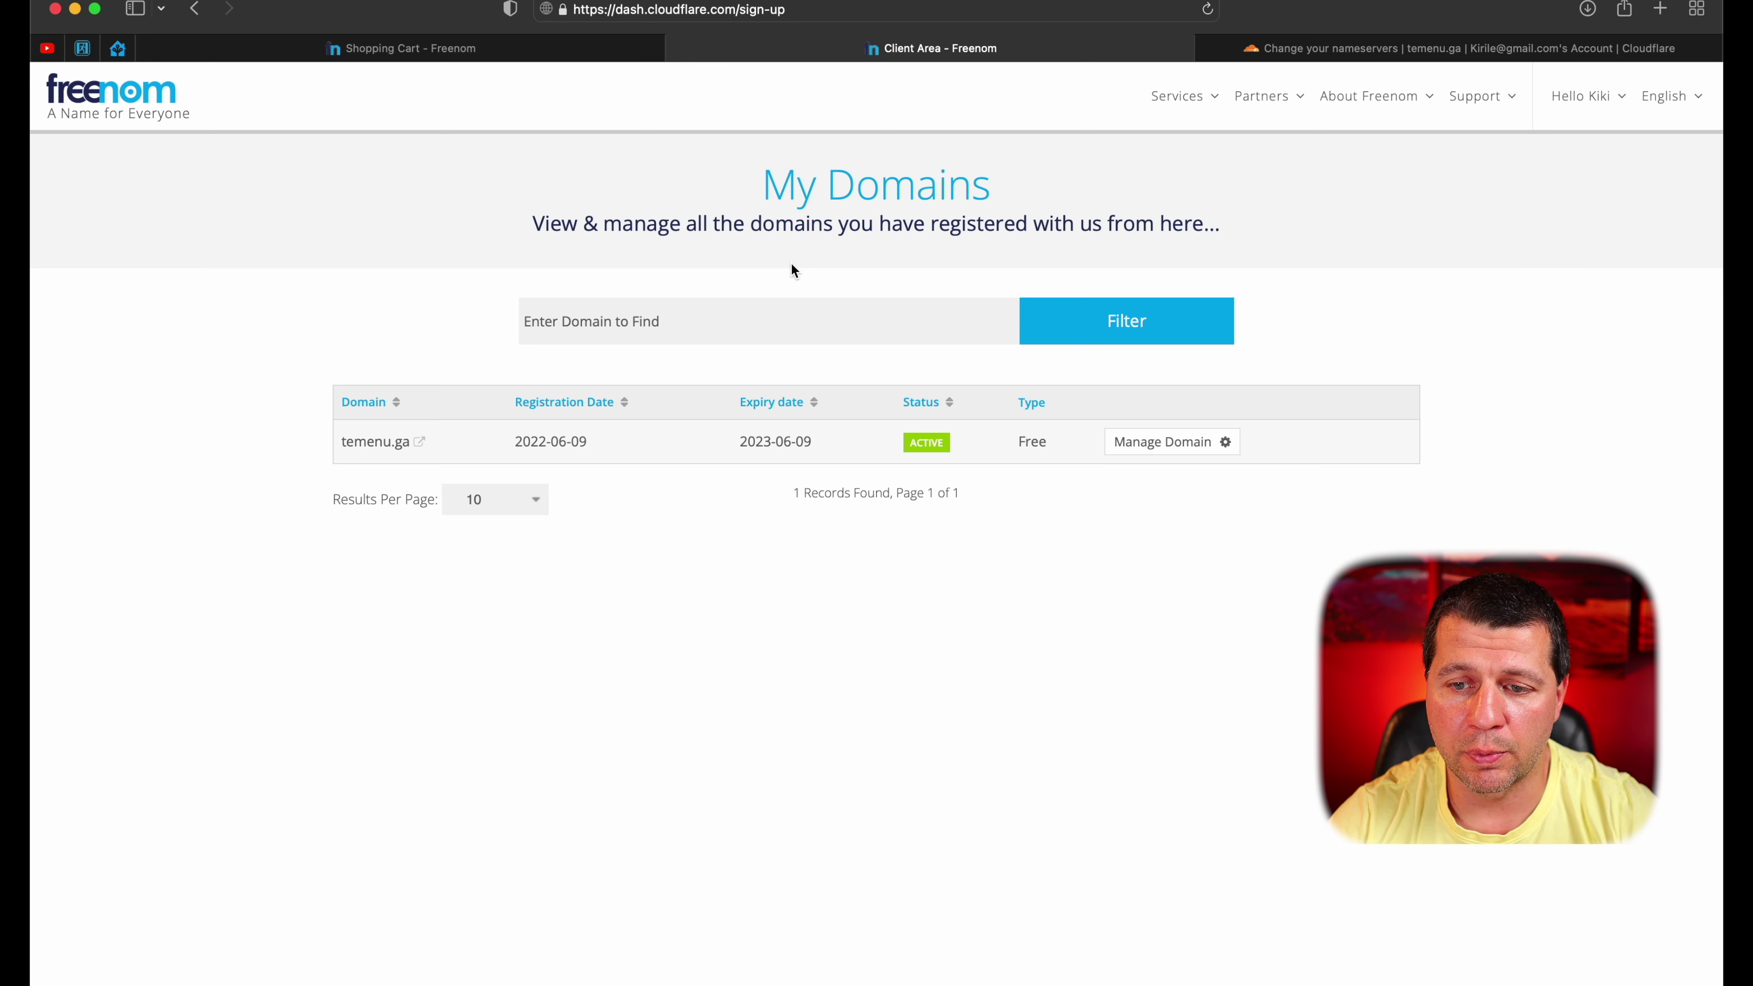
Switch temenu.ga to custom nameservers and paste ines.ns.cloudflare.com as the first one
{"action": "left_click", "coordinate": [1166, 443]}
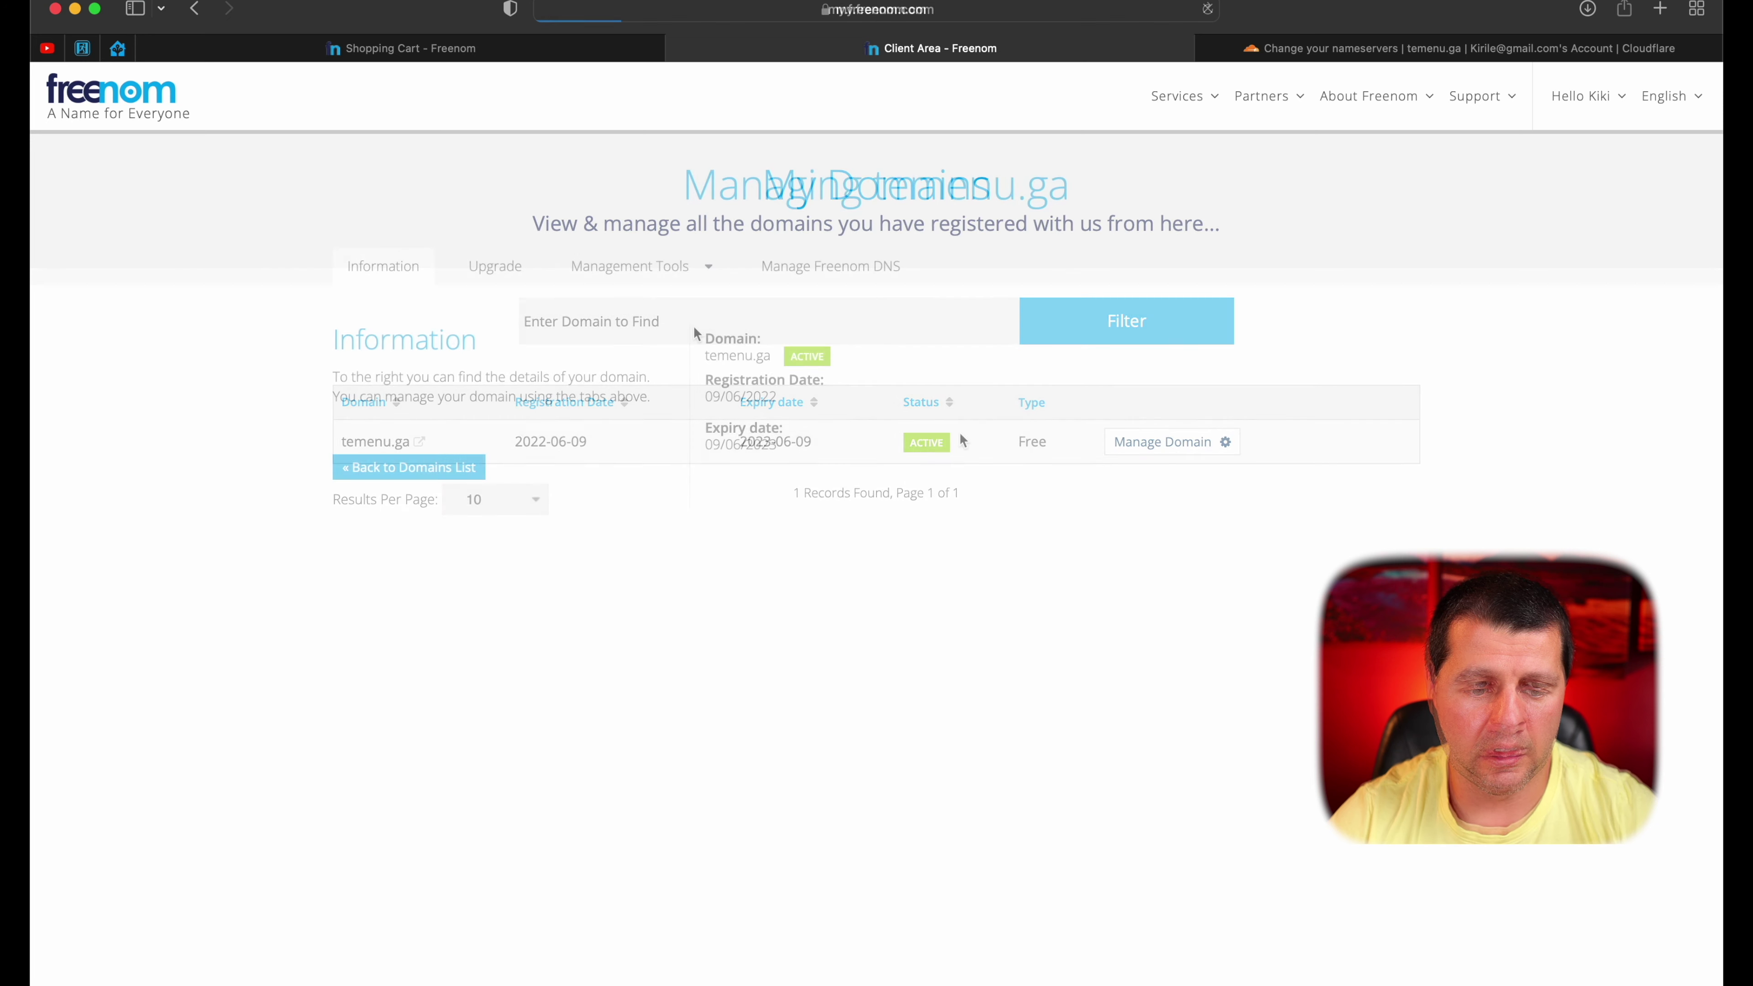
{"action": "left_click", "coordinate": [686, 273]}
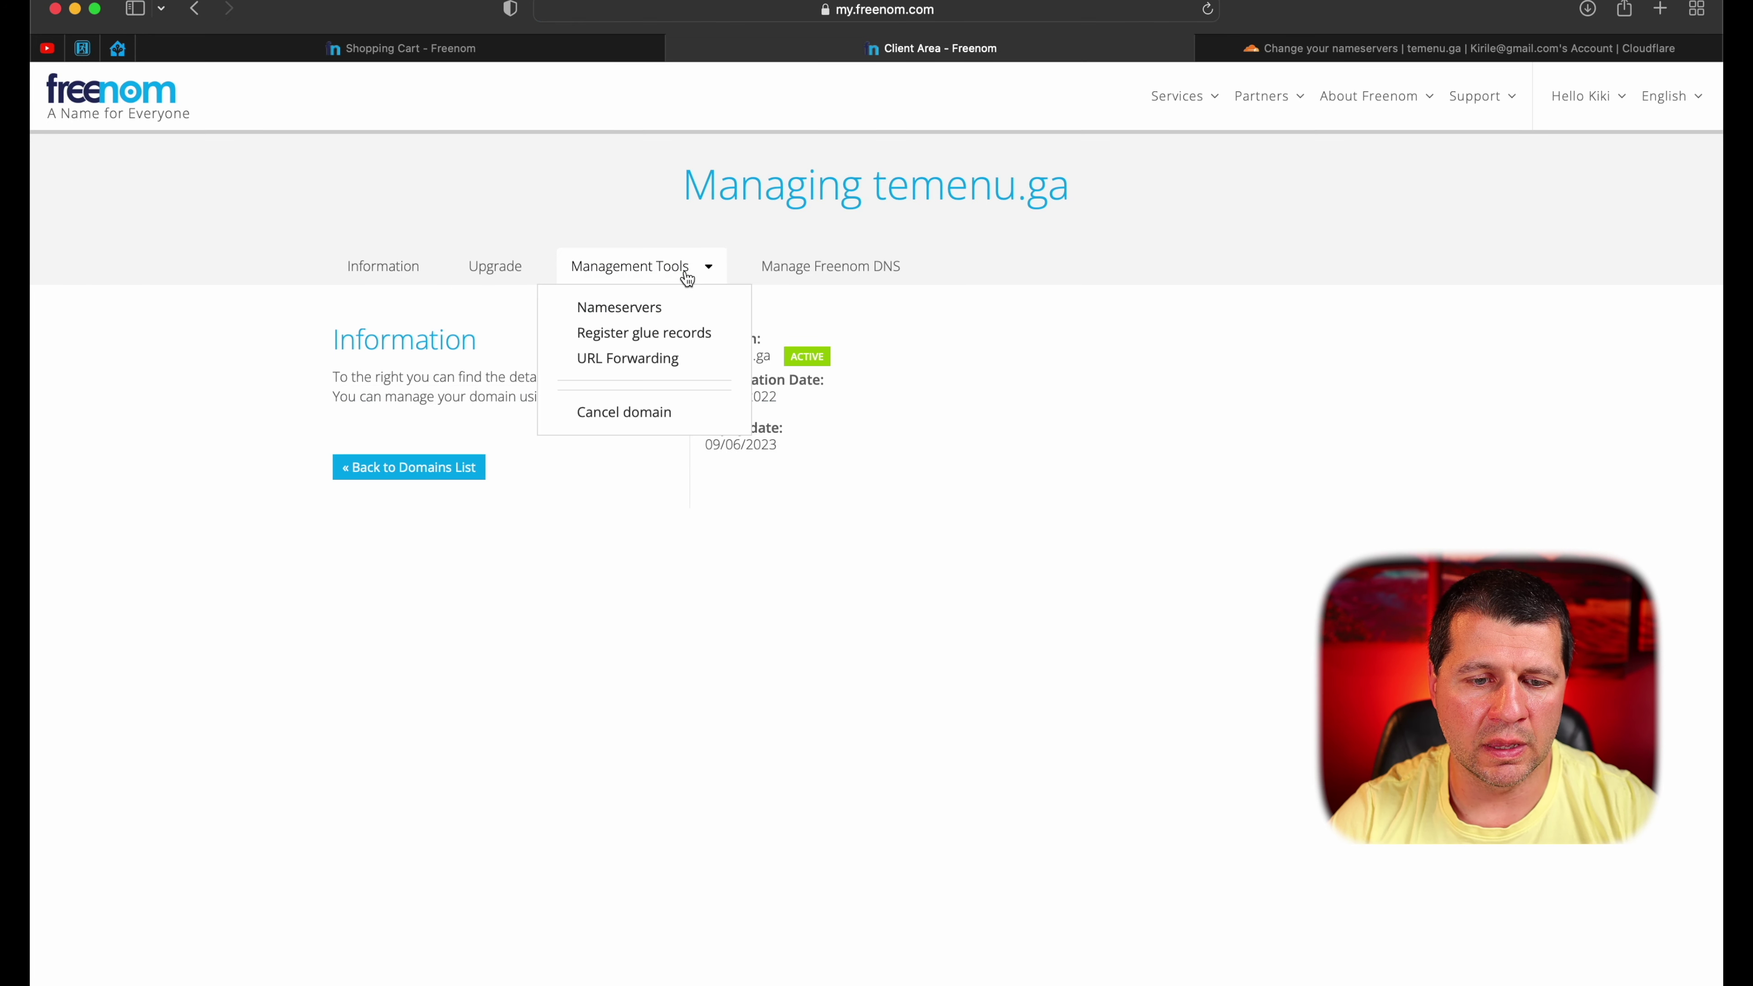
{"action": "left_click", "coordinate": [650, 311]}
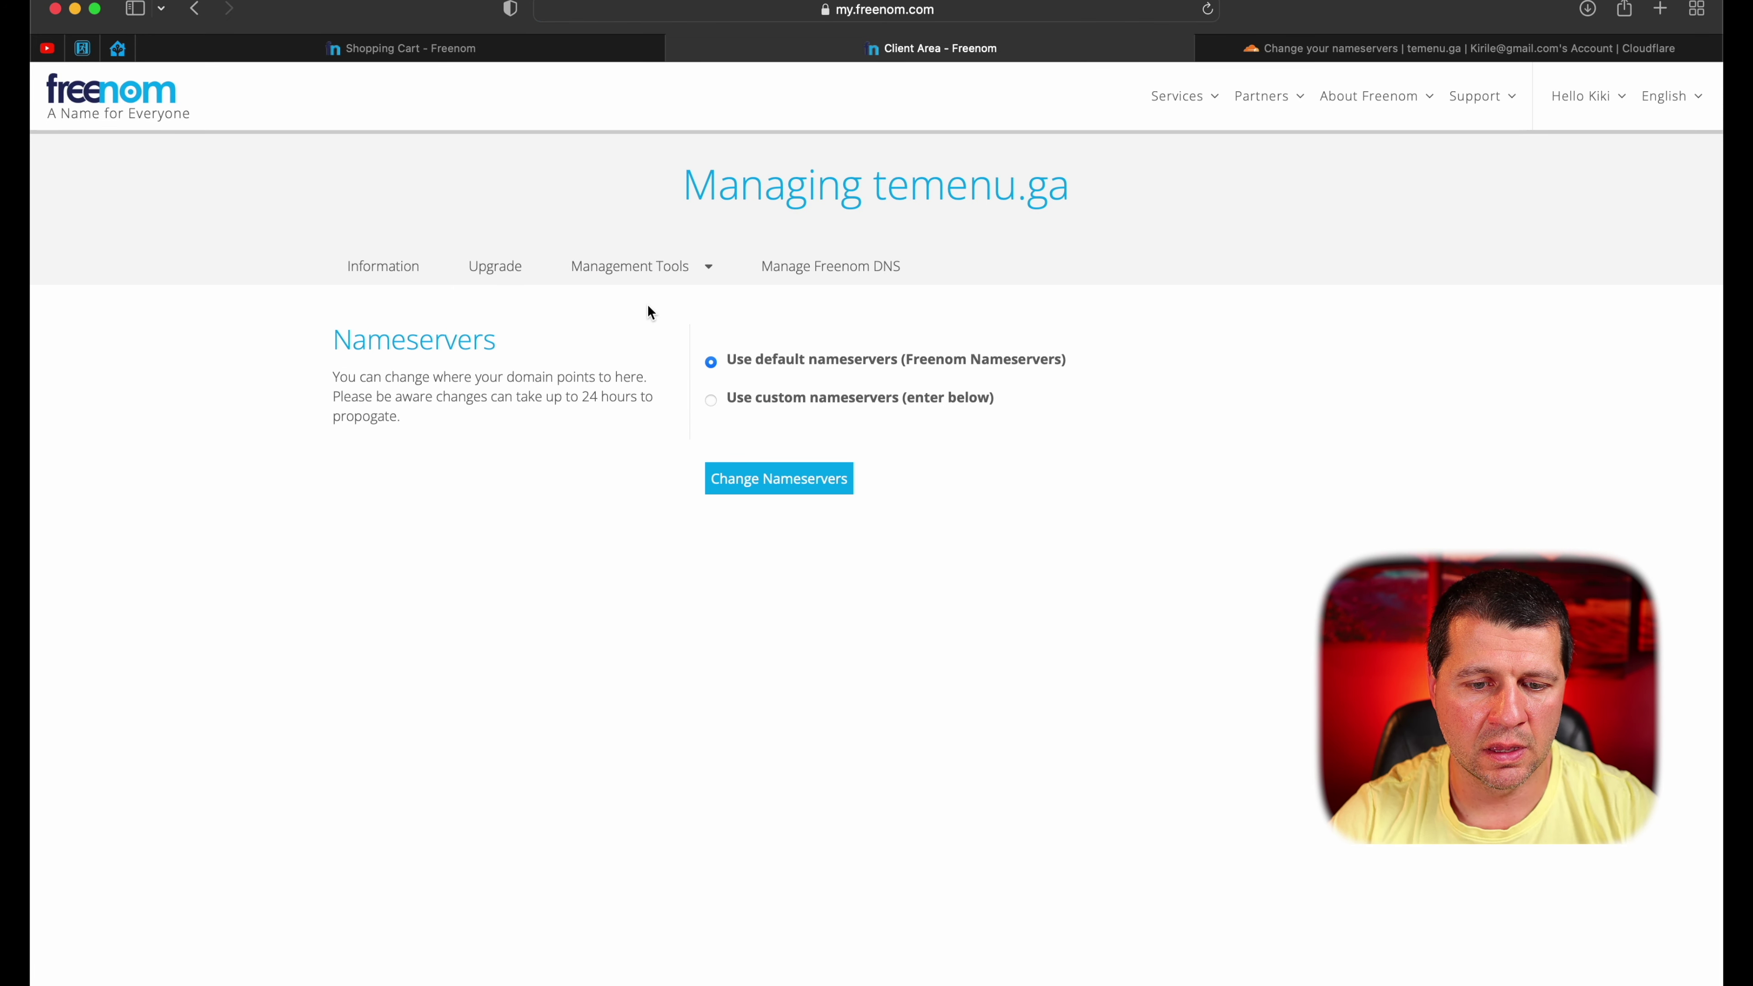
{"action": "left_click", "coordinate": [712, 399]}
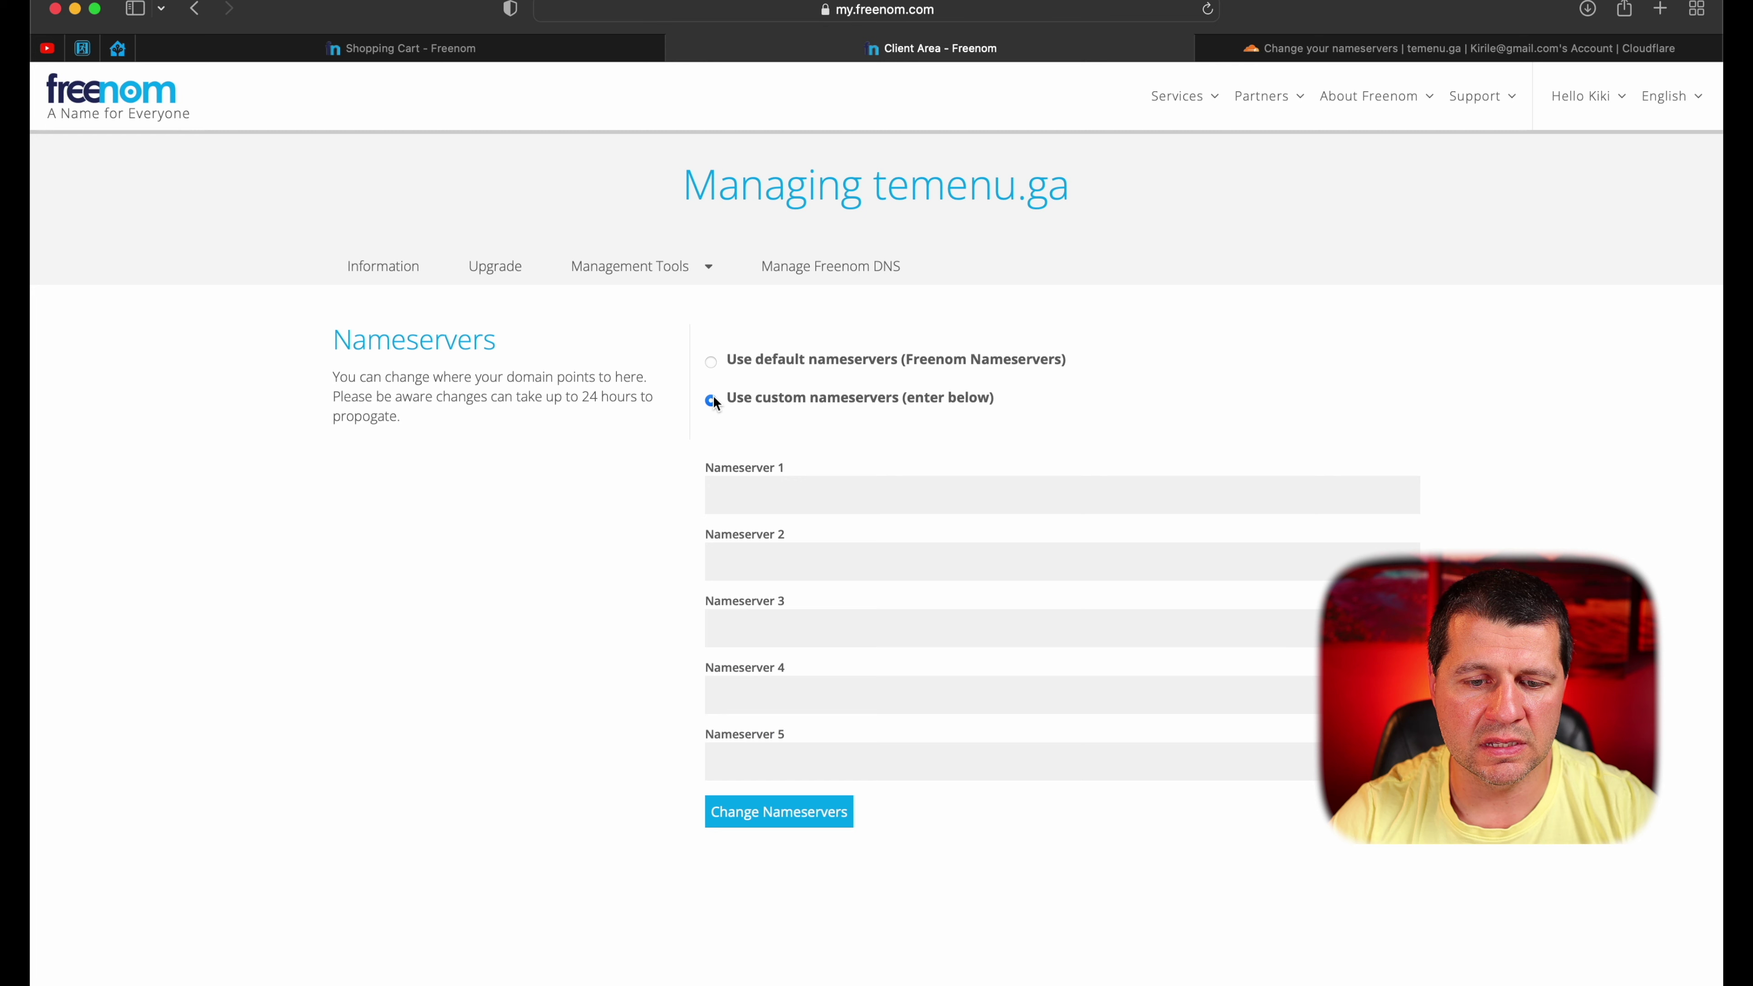
{"action": "left_click", "coordinate": [737, 485]}
{"action": "key", "text": "super+v"}
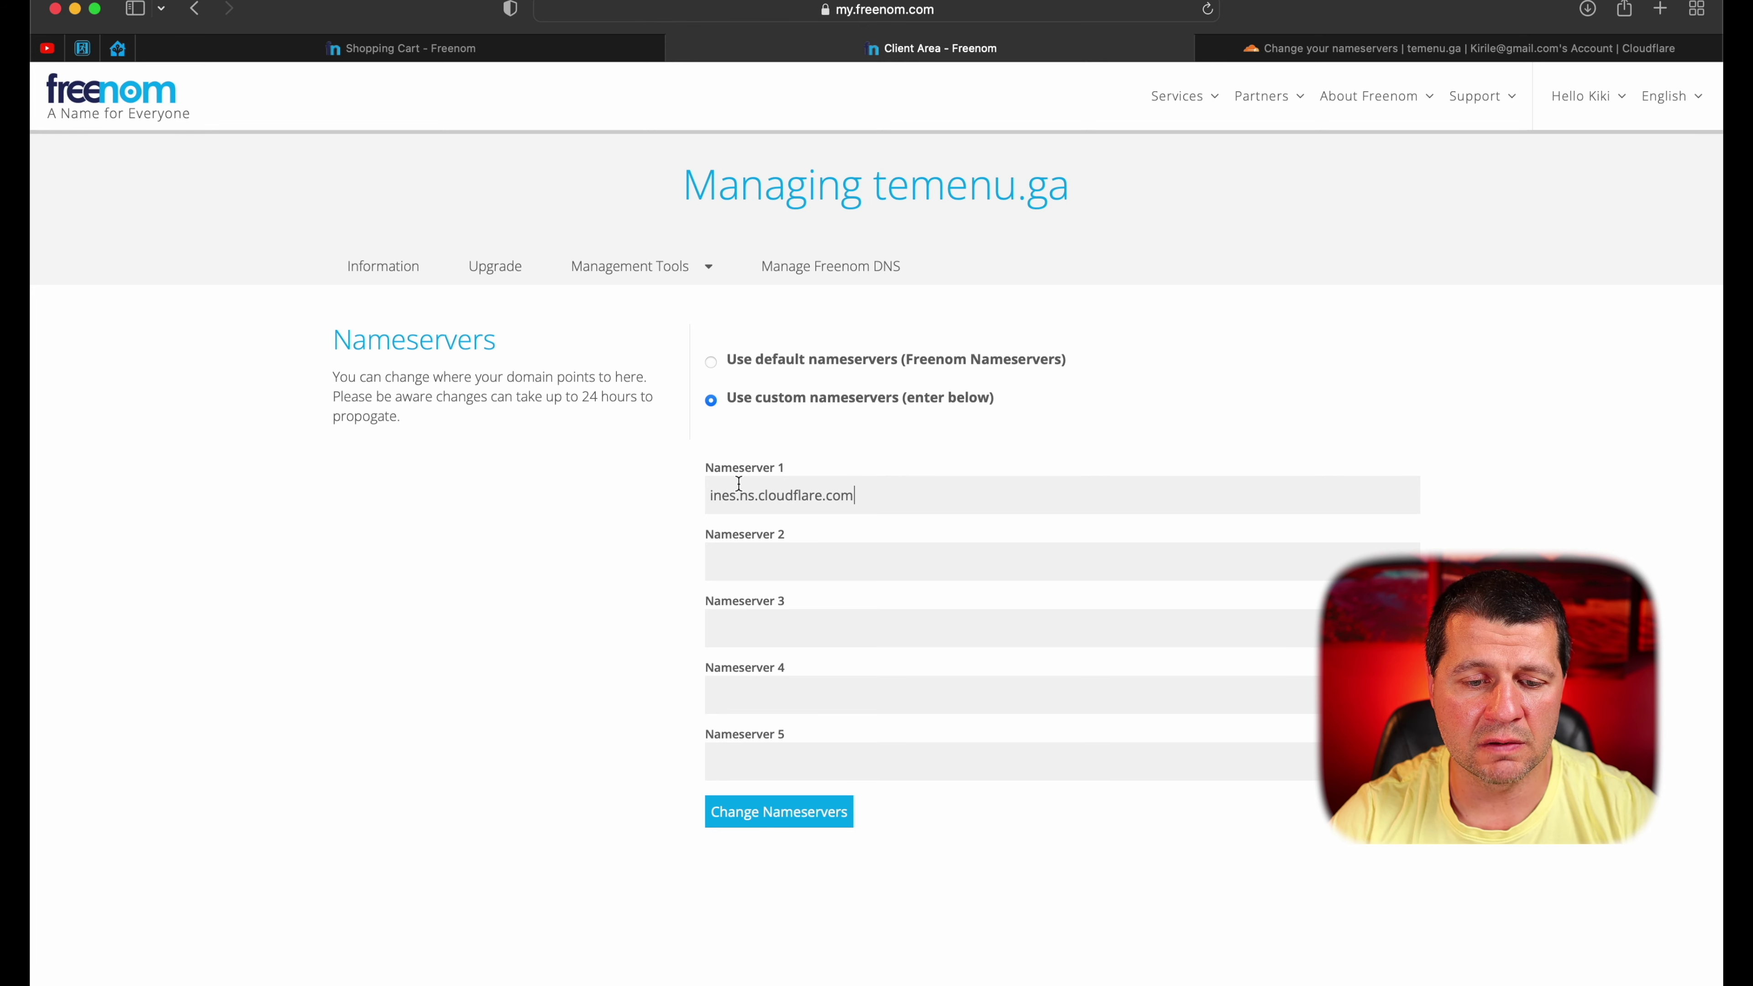
Add noah.ns.cloudflare.com as the second nameserver and save the nameserver change
{"action": "left_click", "coordinate": [1323, 43]}
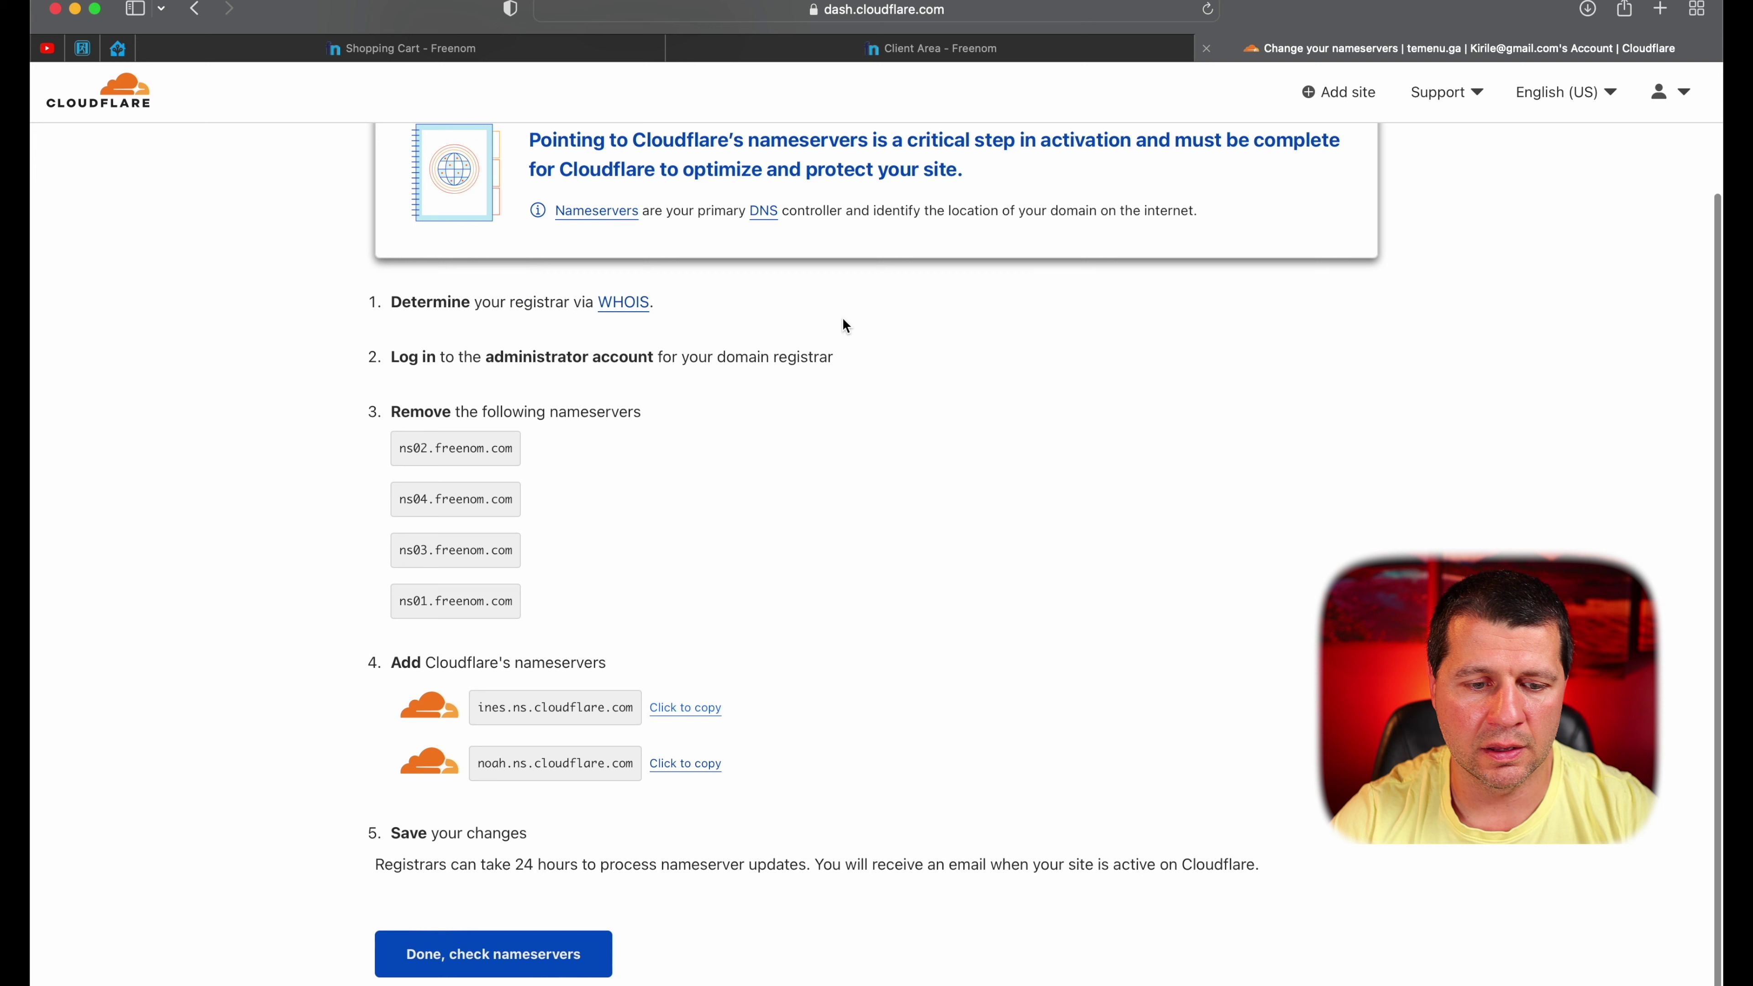
{"action": "left_click", "coordinate": [675, 769]}
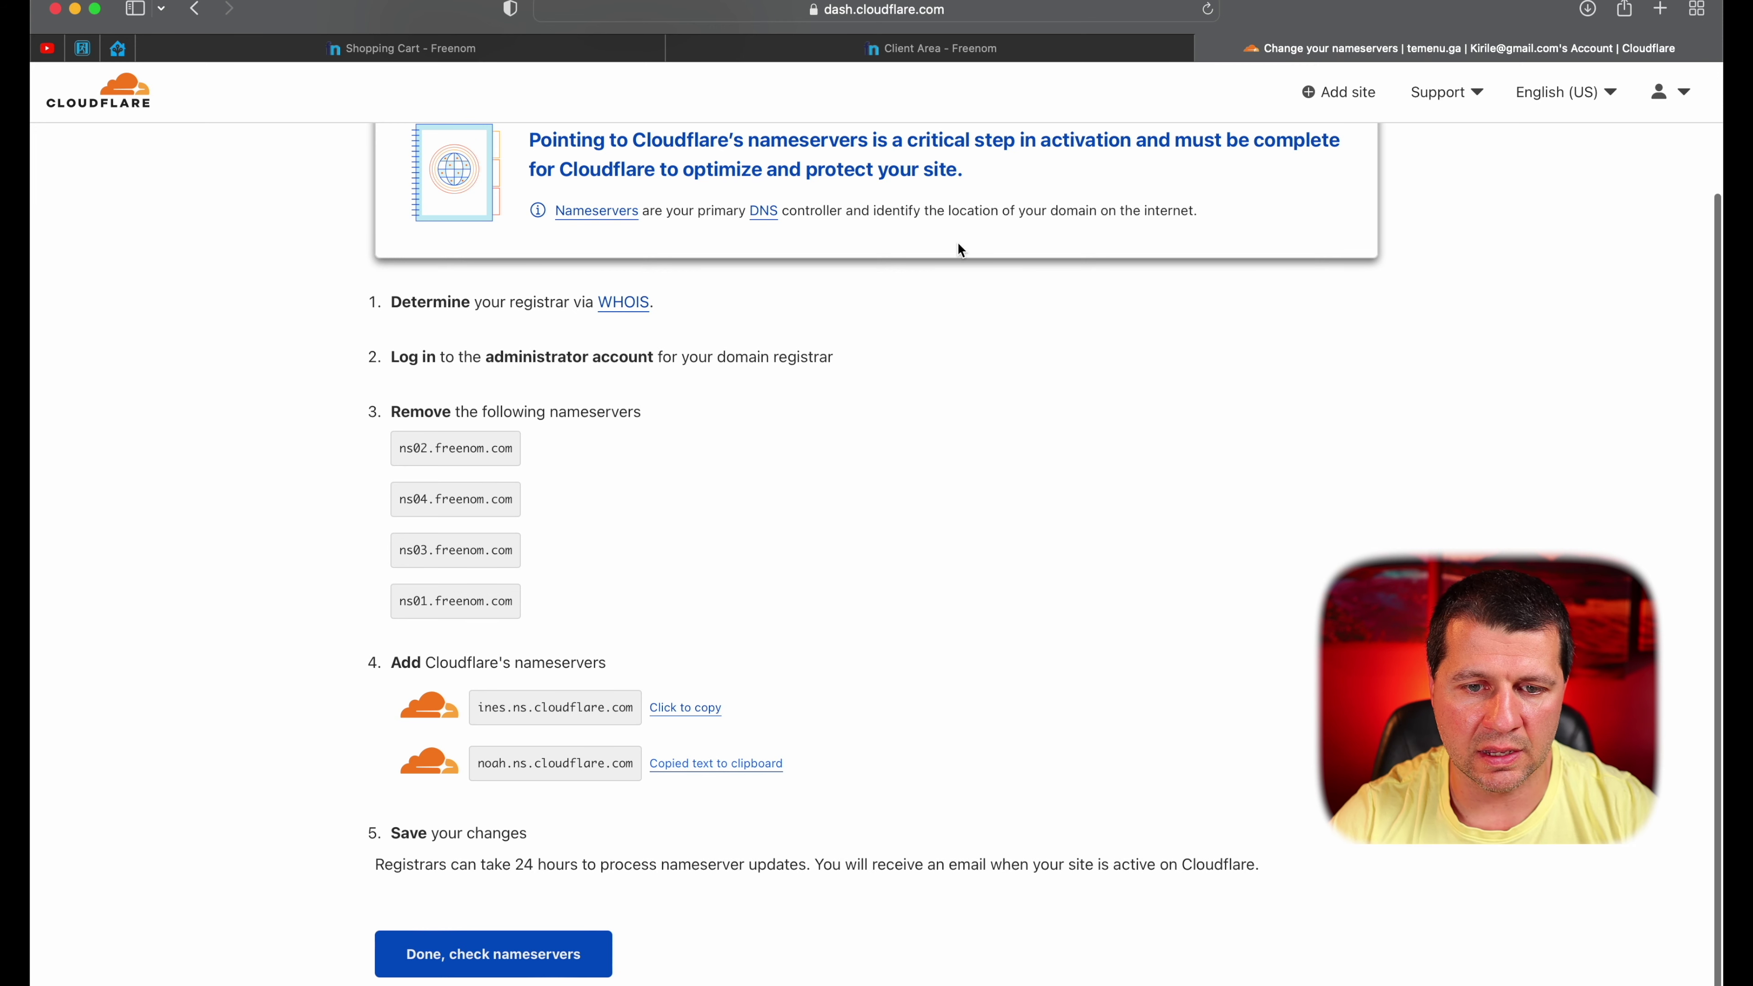
{"action": "left_click", "coordinate": [970, 55]}
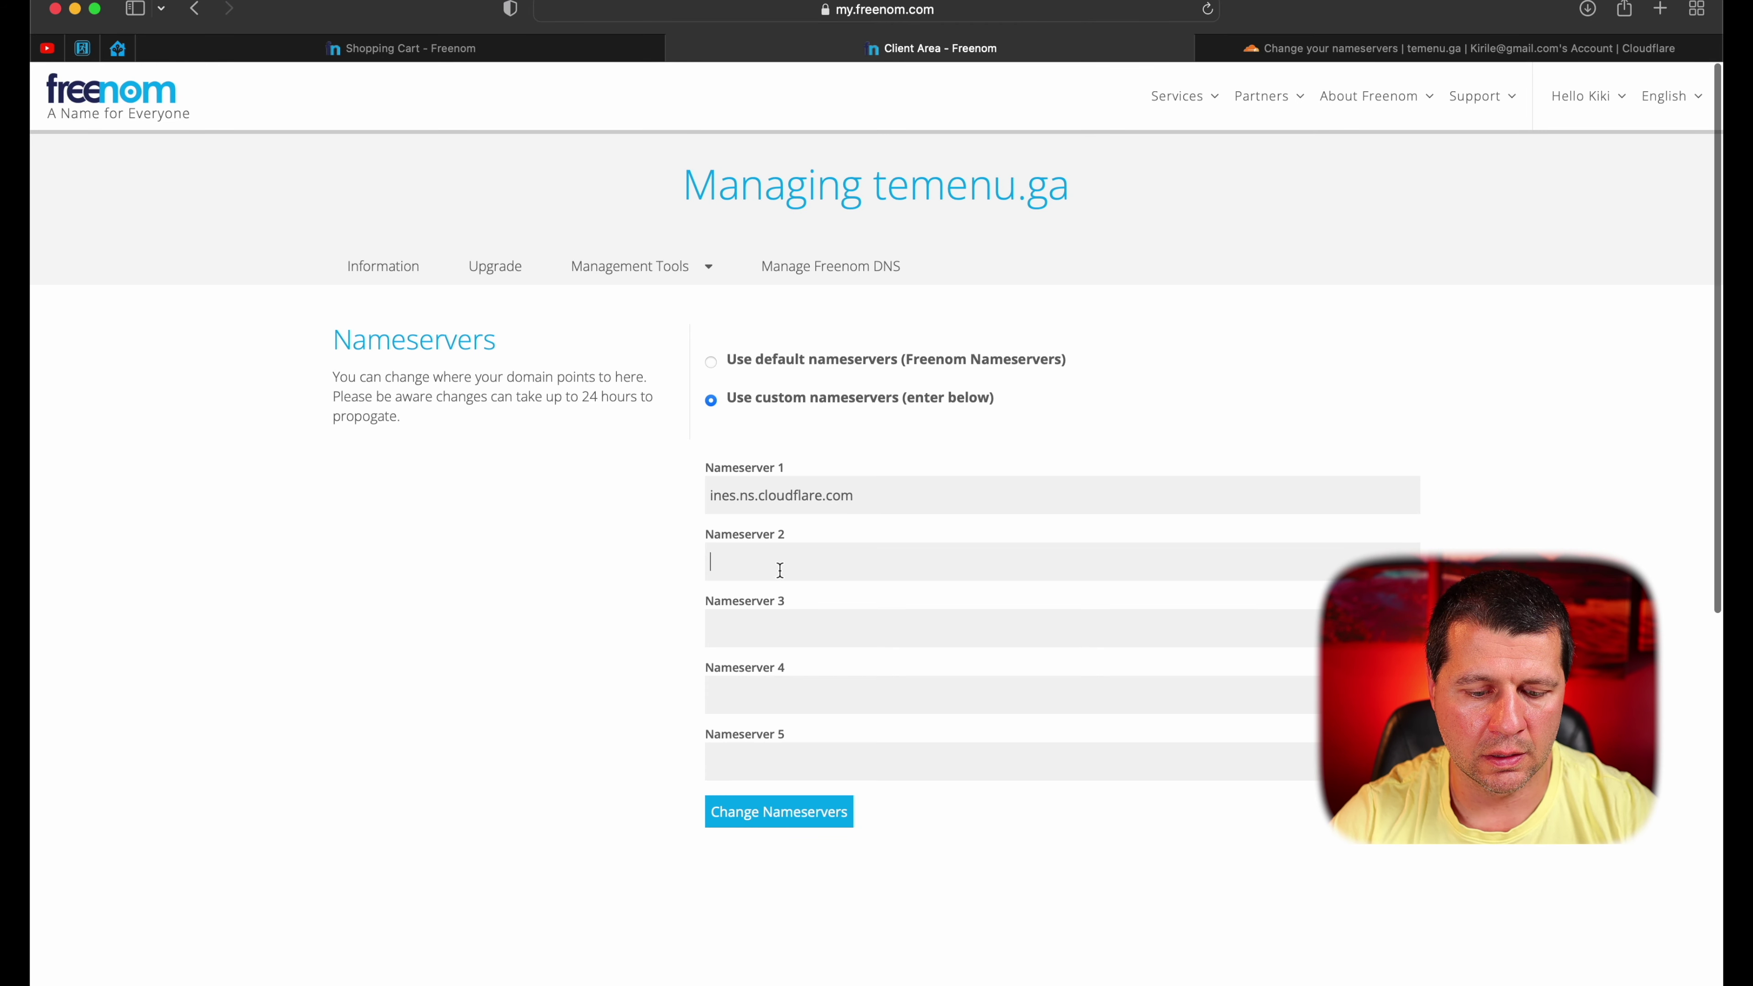
{"action": "key", "text": "super+v"}
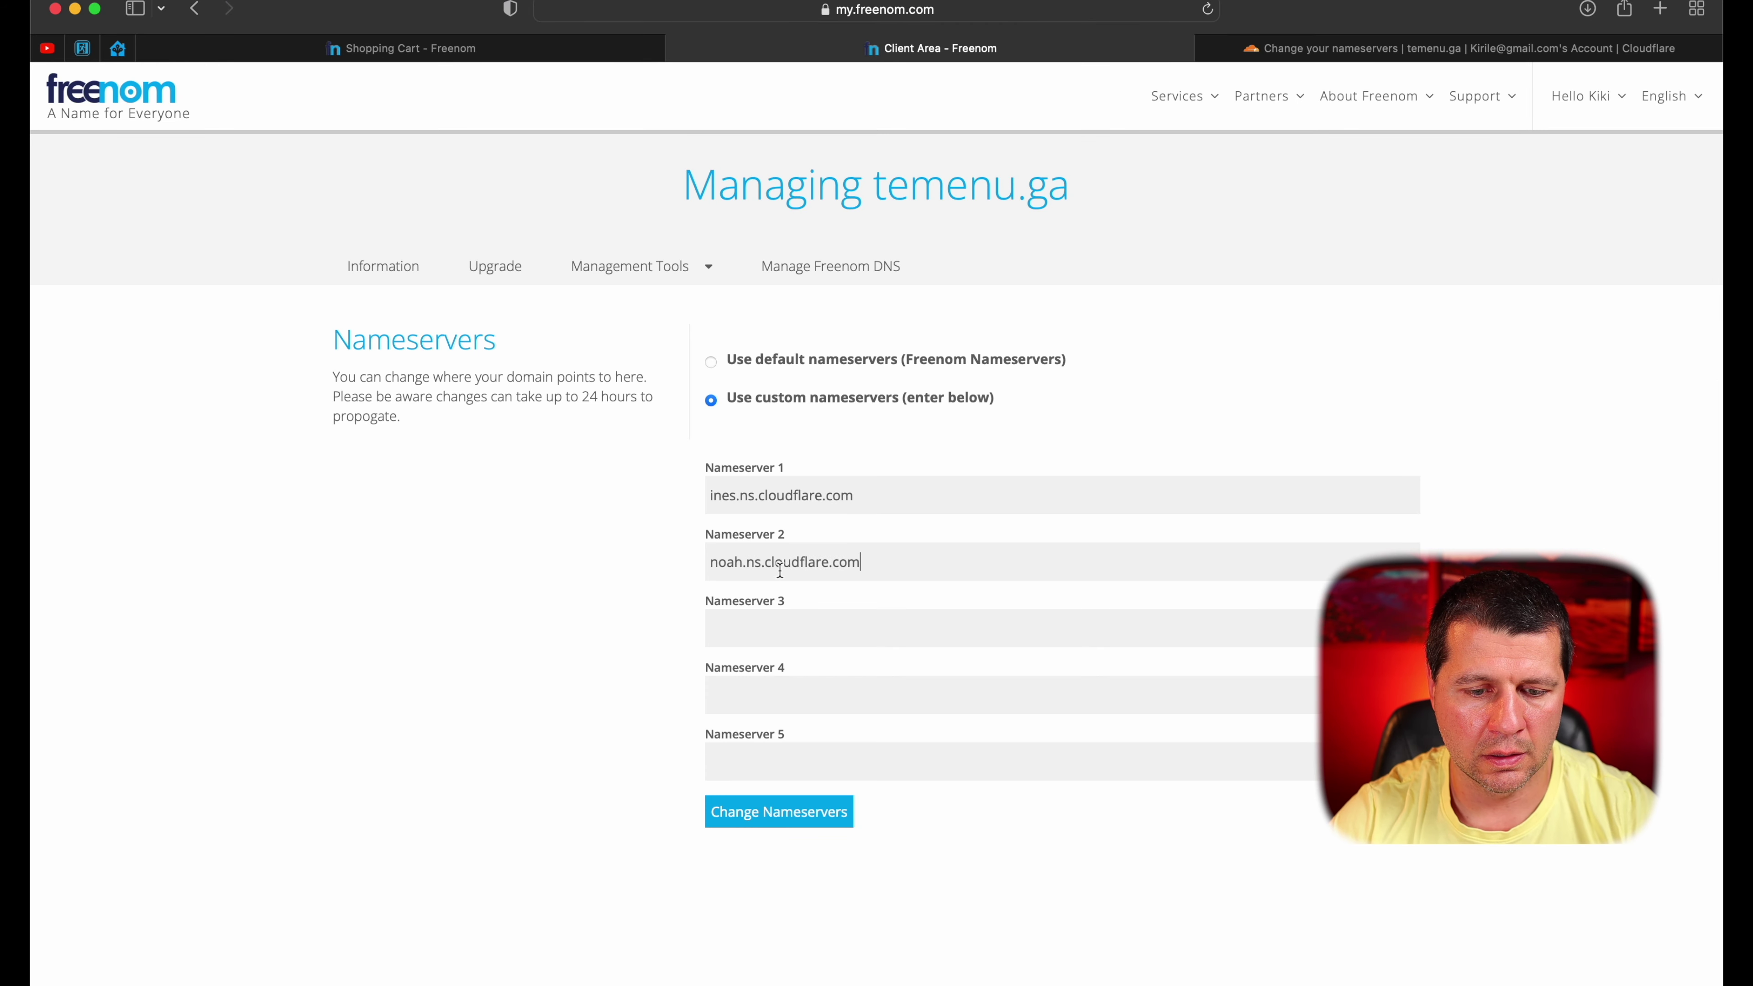
{"action": "left_click", "coordinate": [767, 815]}
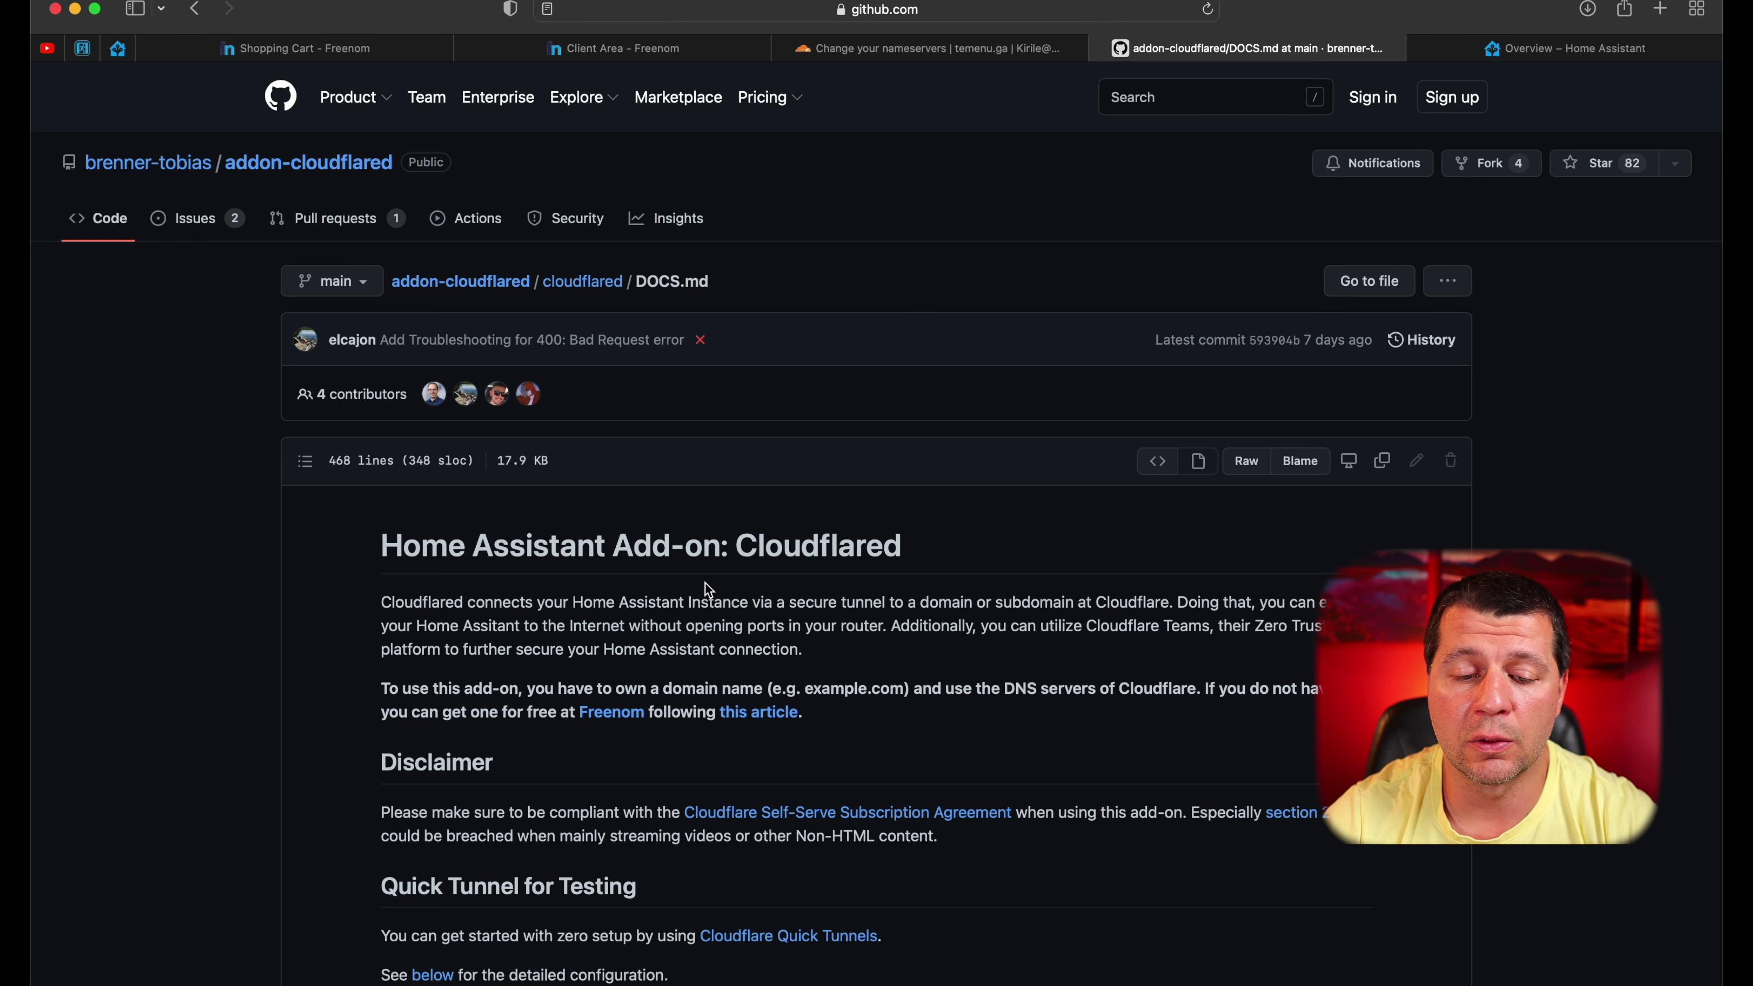
Scroll DOCS.md down to the Installation and local tunnel setup sections
{"action": "scroll", "coordinate": [789, 629], "scroll_direction": "down", "scroll_amount": 10}
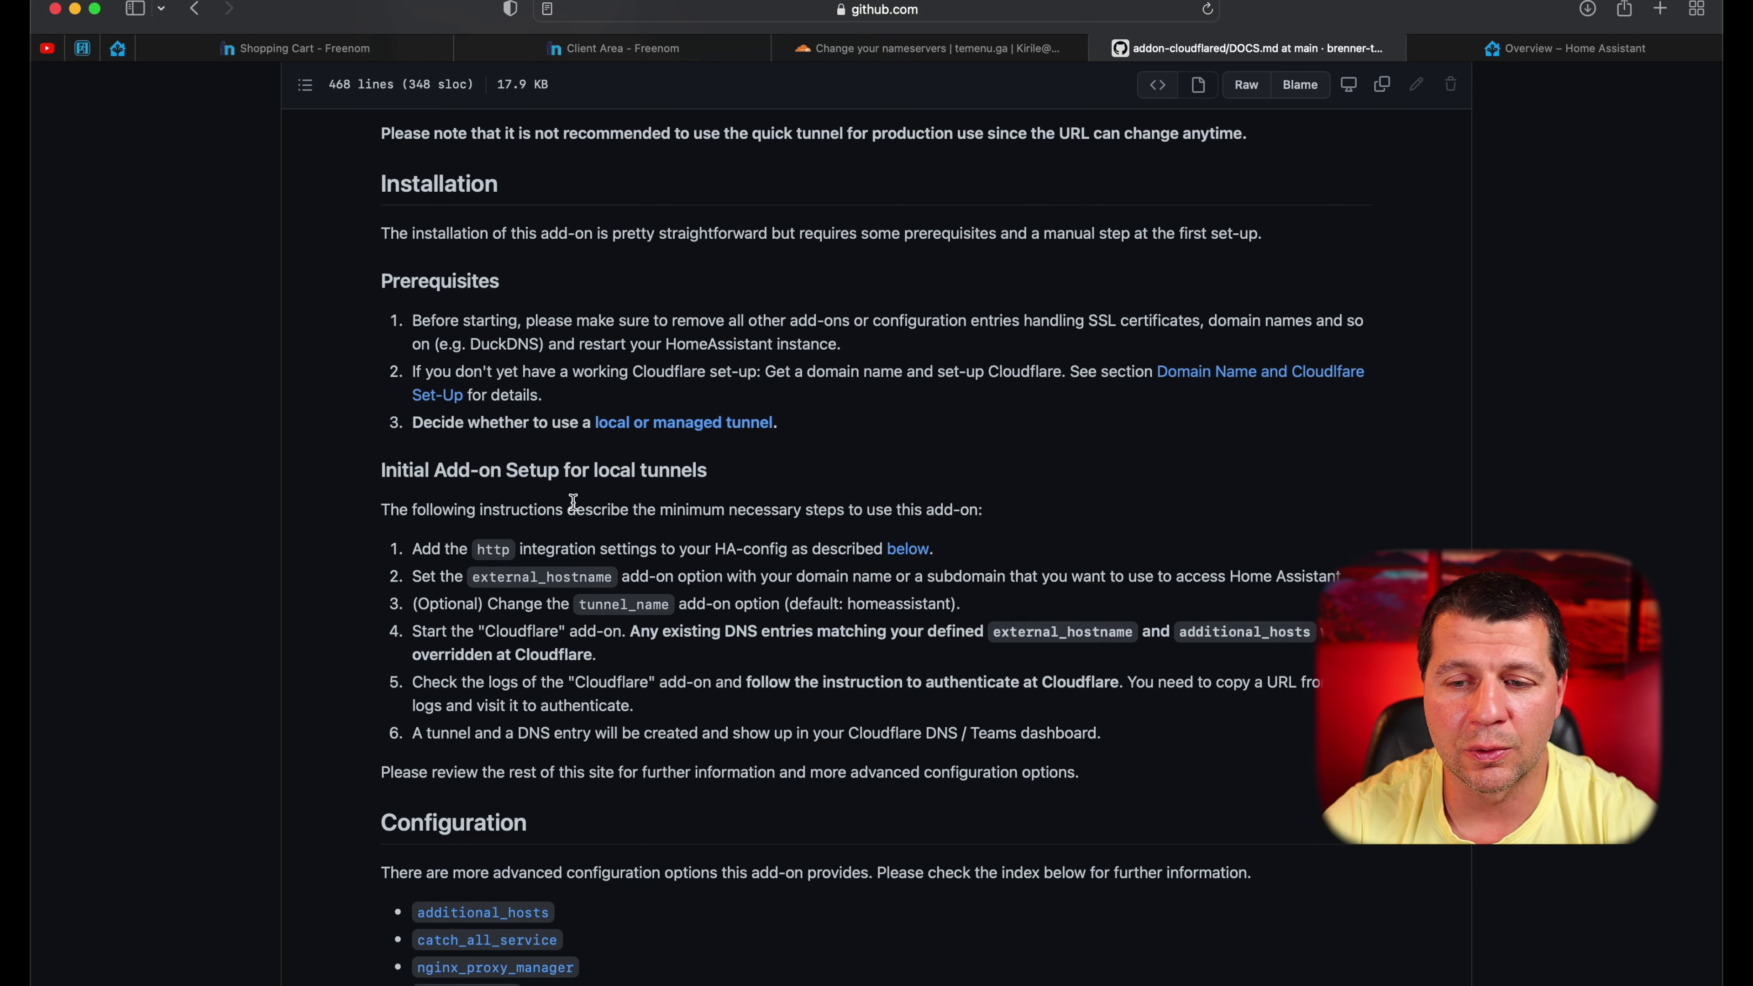
Open the Add-on Store from the Home Assistant dashboard via the command palette
{"action": "left_click", "coordinate": [1554, 51]}
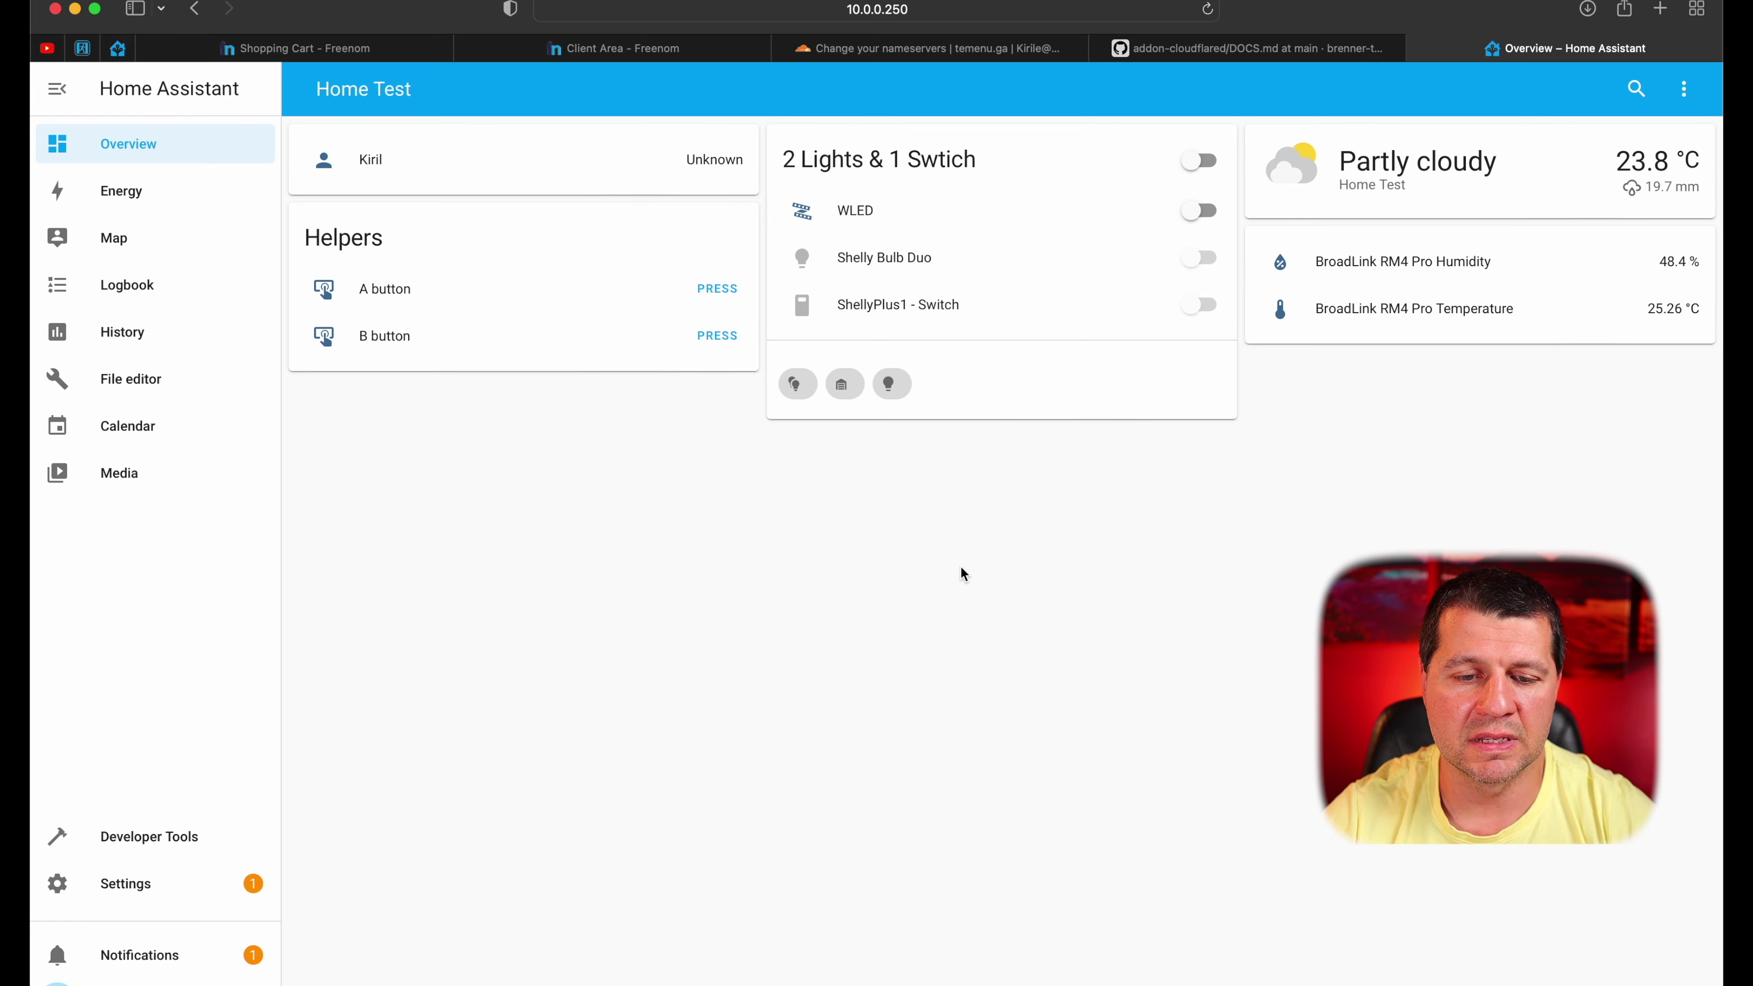
{"action": "key", "text": "c"}
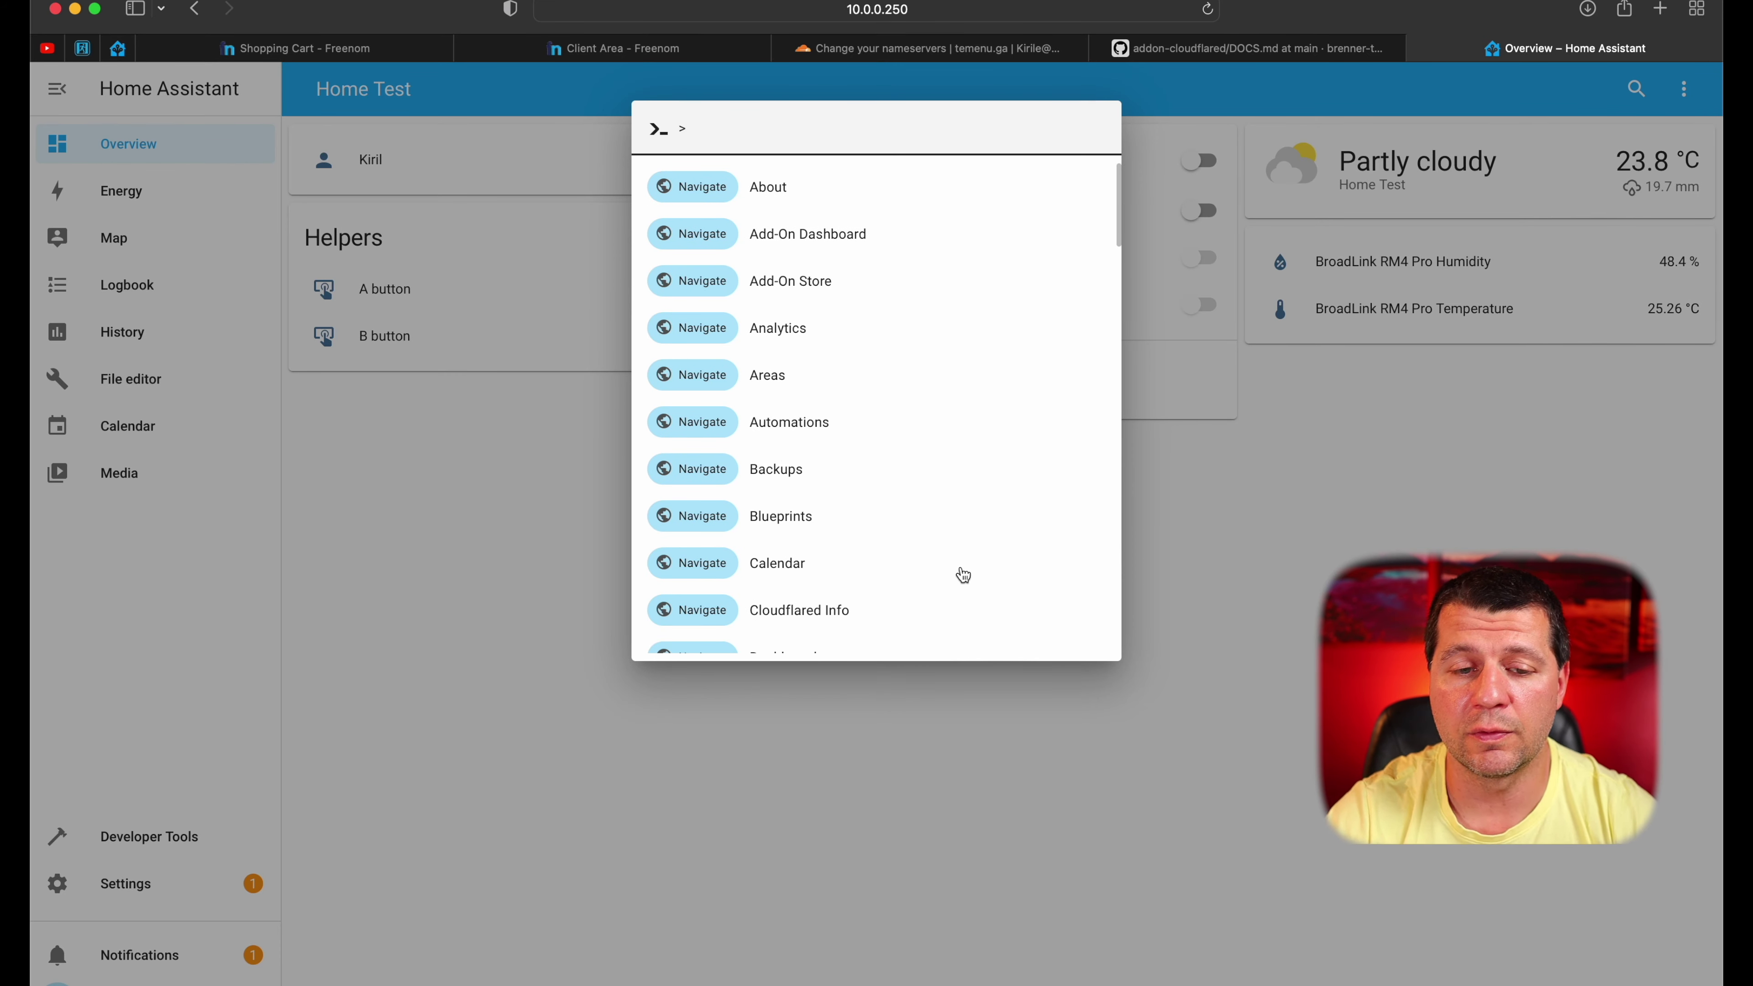
{"action": "type", "text": "add"}
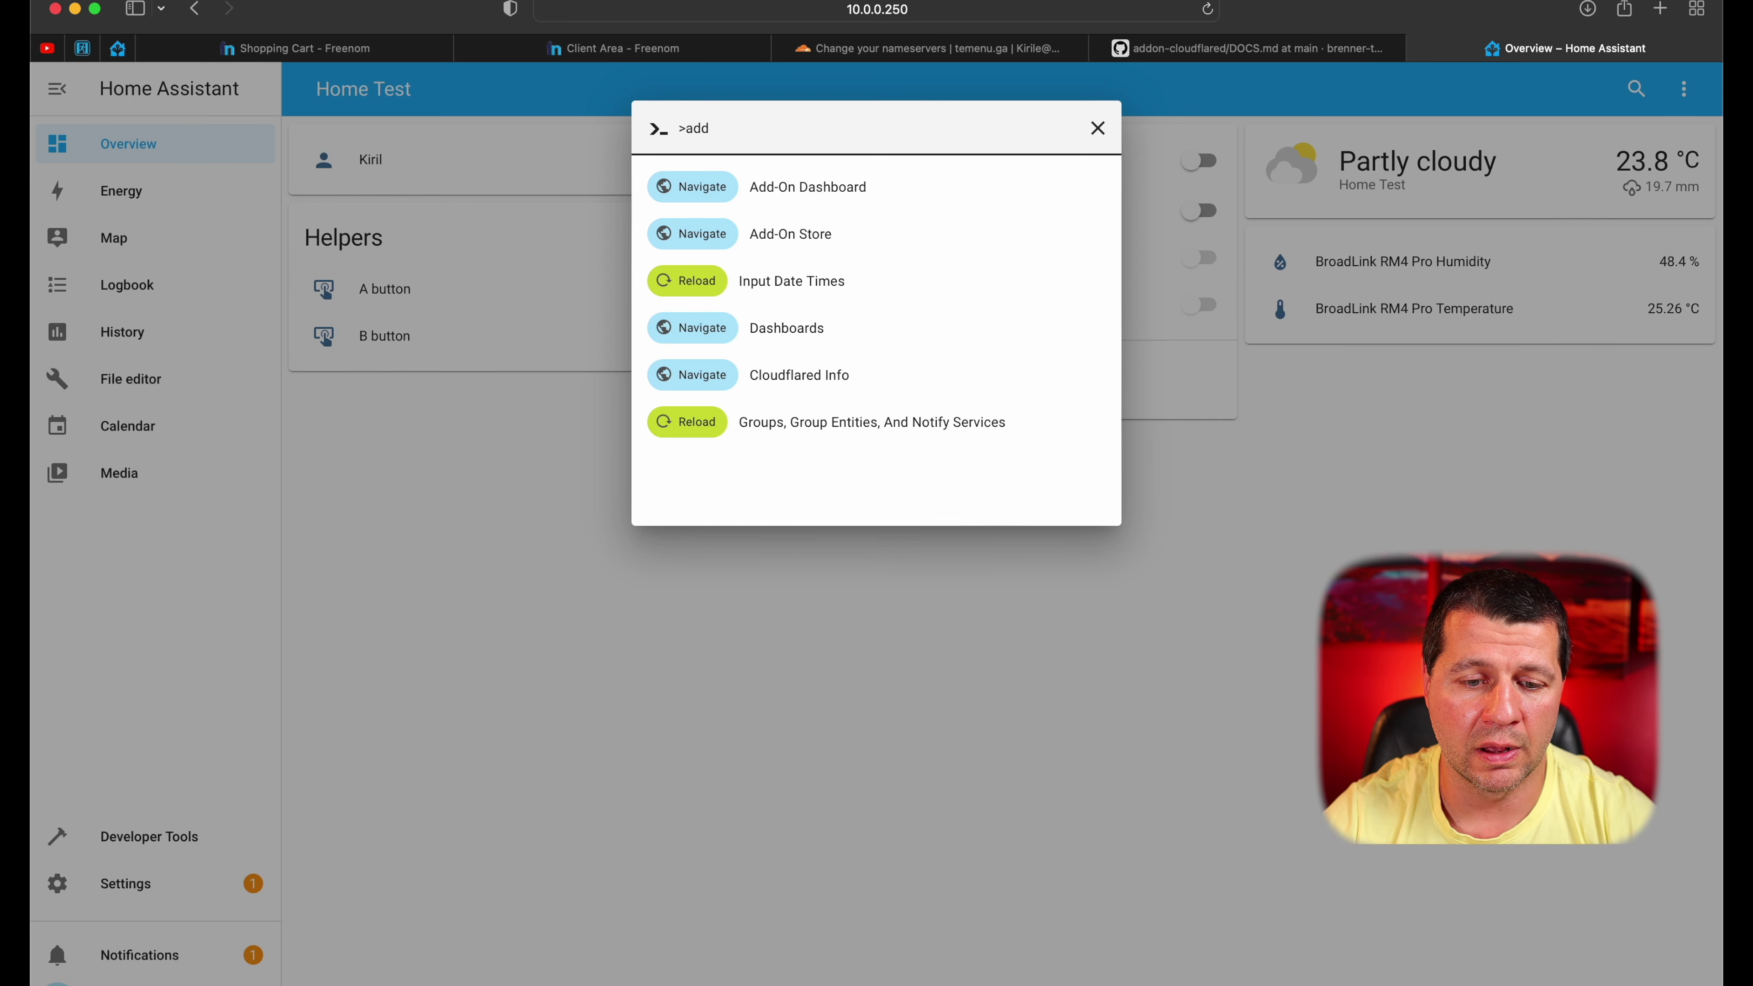
{"action": "key", "text": "Down"}
{"action": "key", "text": "Down"}
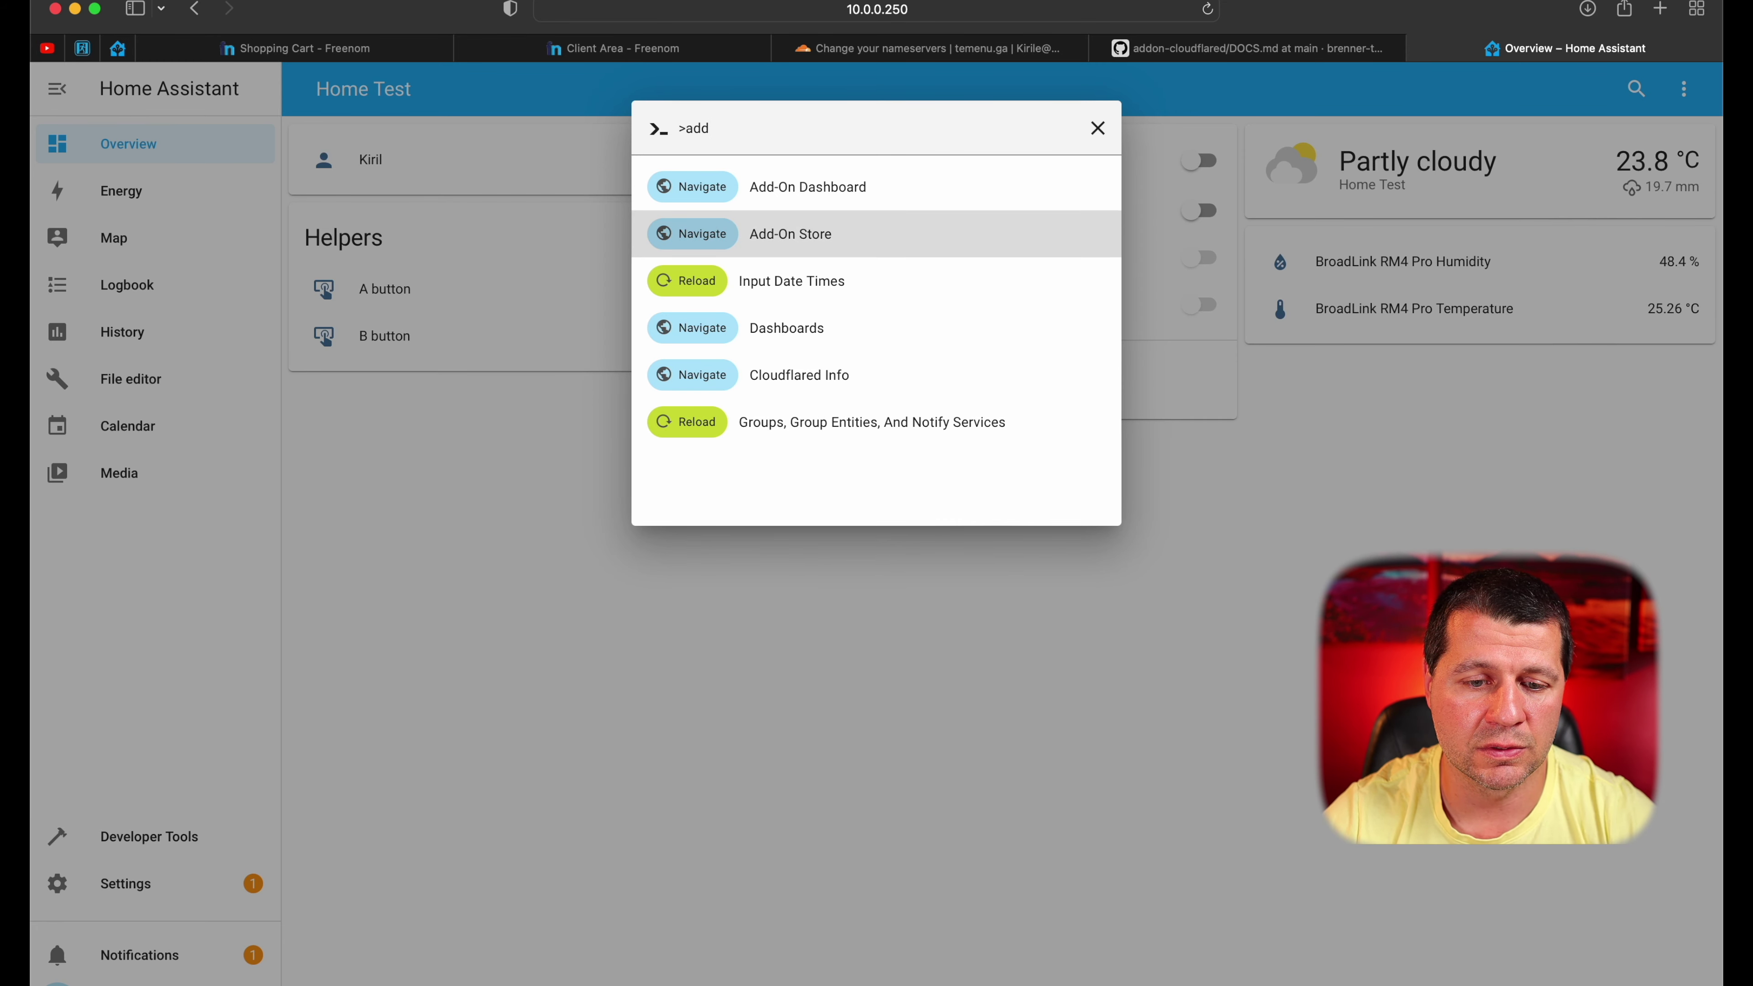
{"action": "key", "text": "Return"}
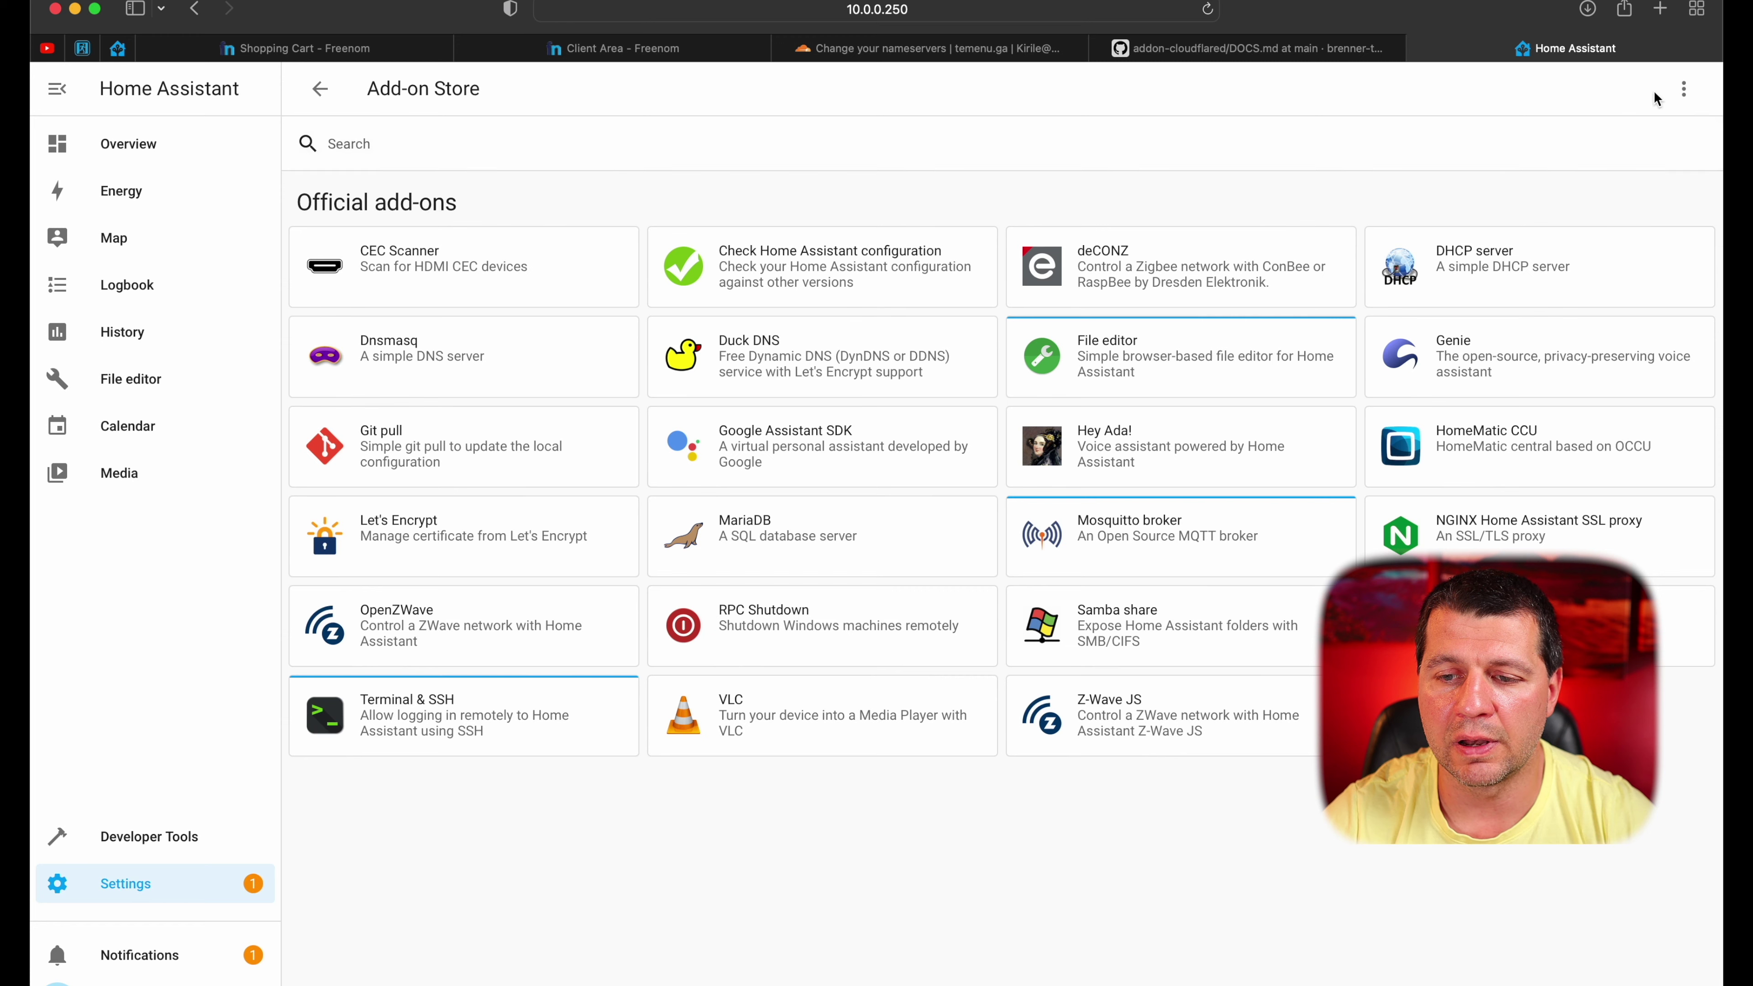
Add the copied Cloudflare ha-addons repository URL under Repositories, then close the dialog
{"action": "left_click", "coordinate": [1684, 91]}
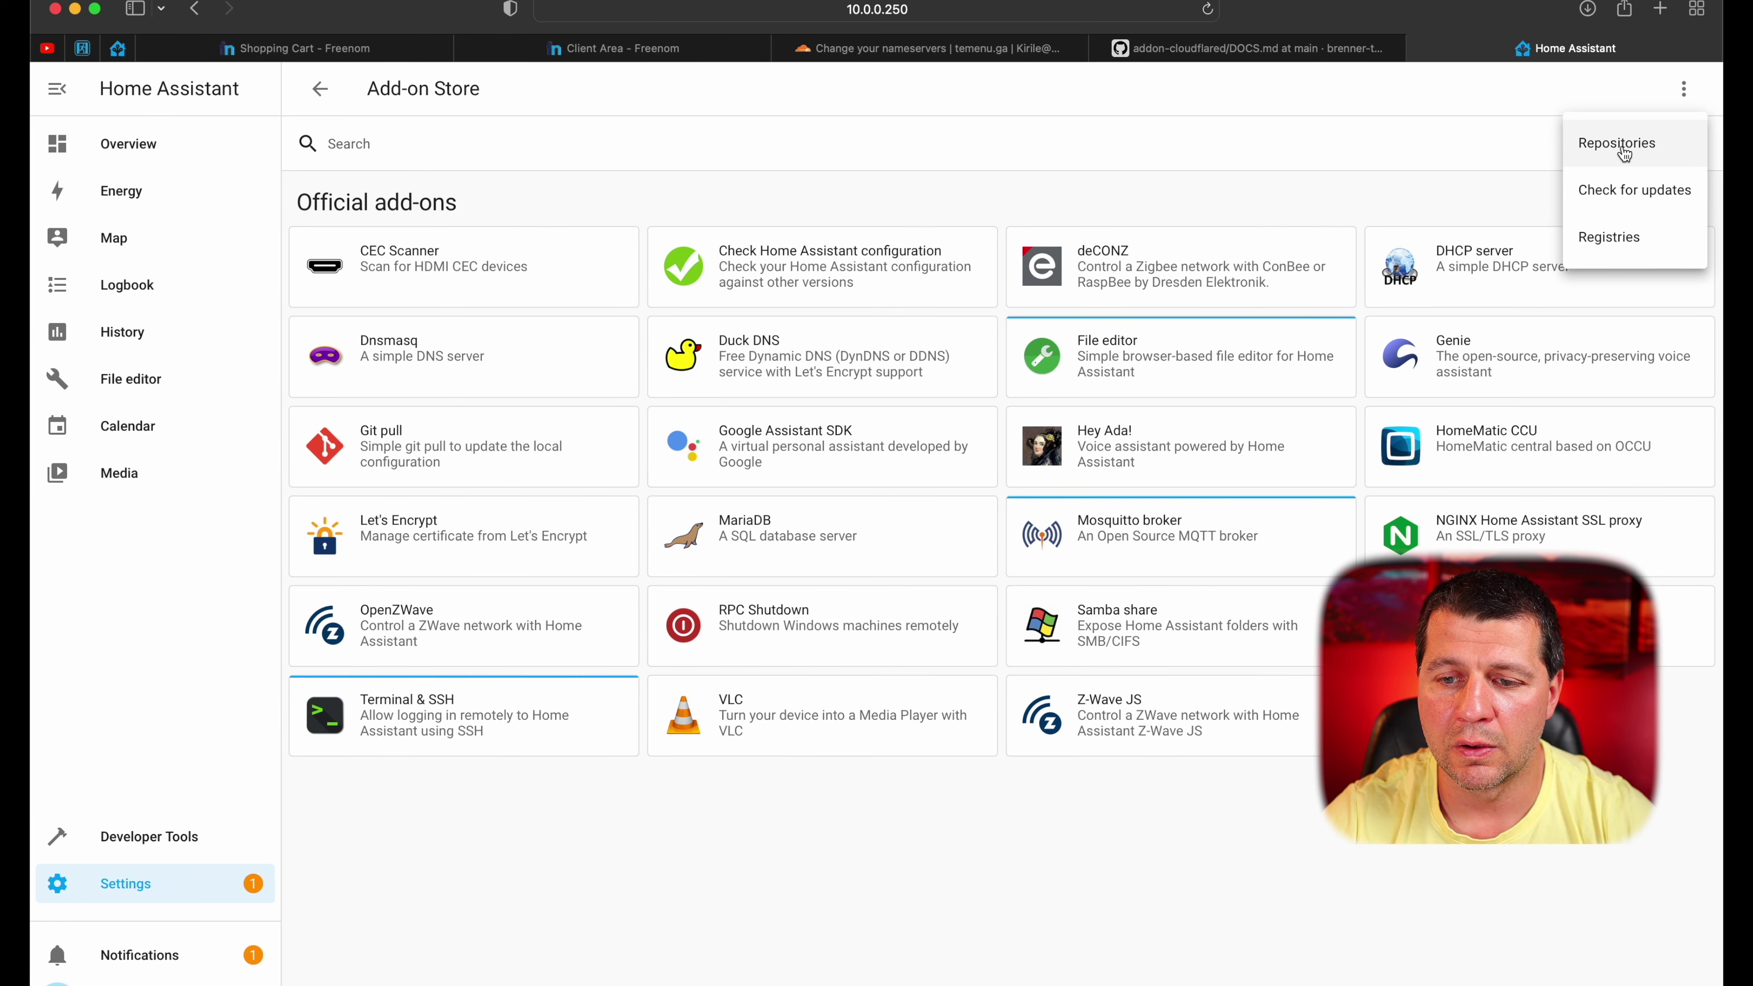
{"action": "left_click", "coordinate": [1622, 149]}
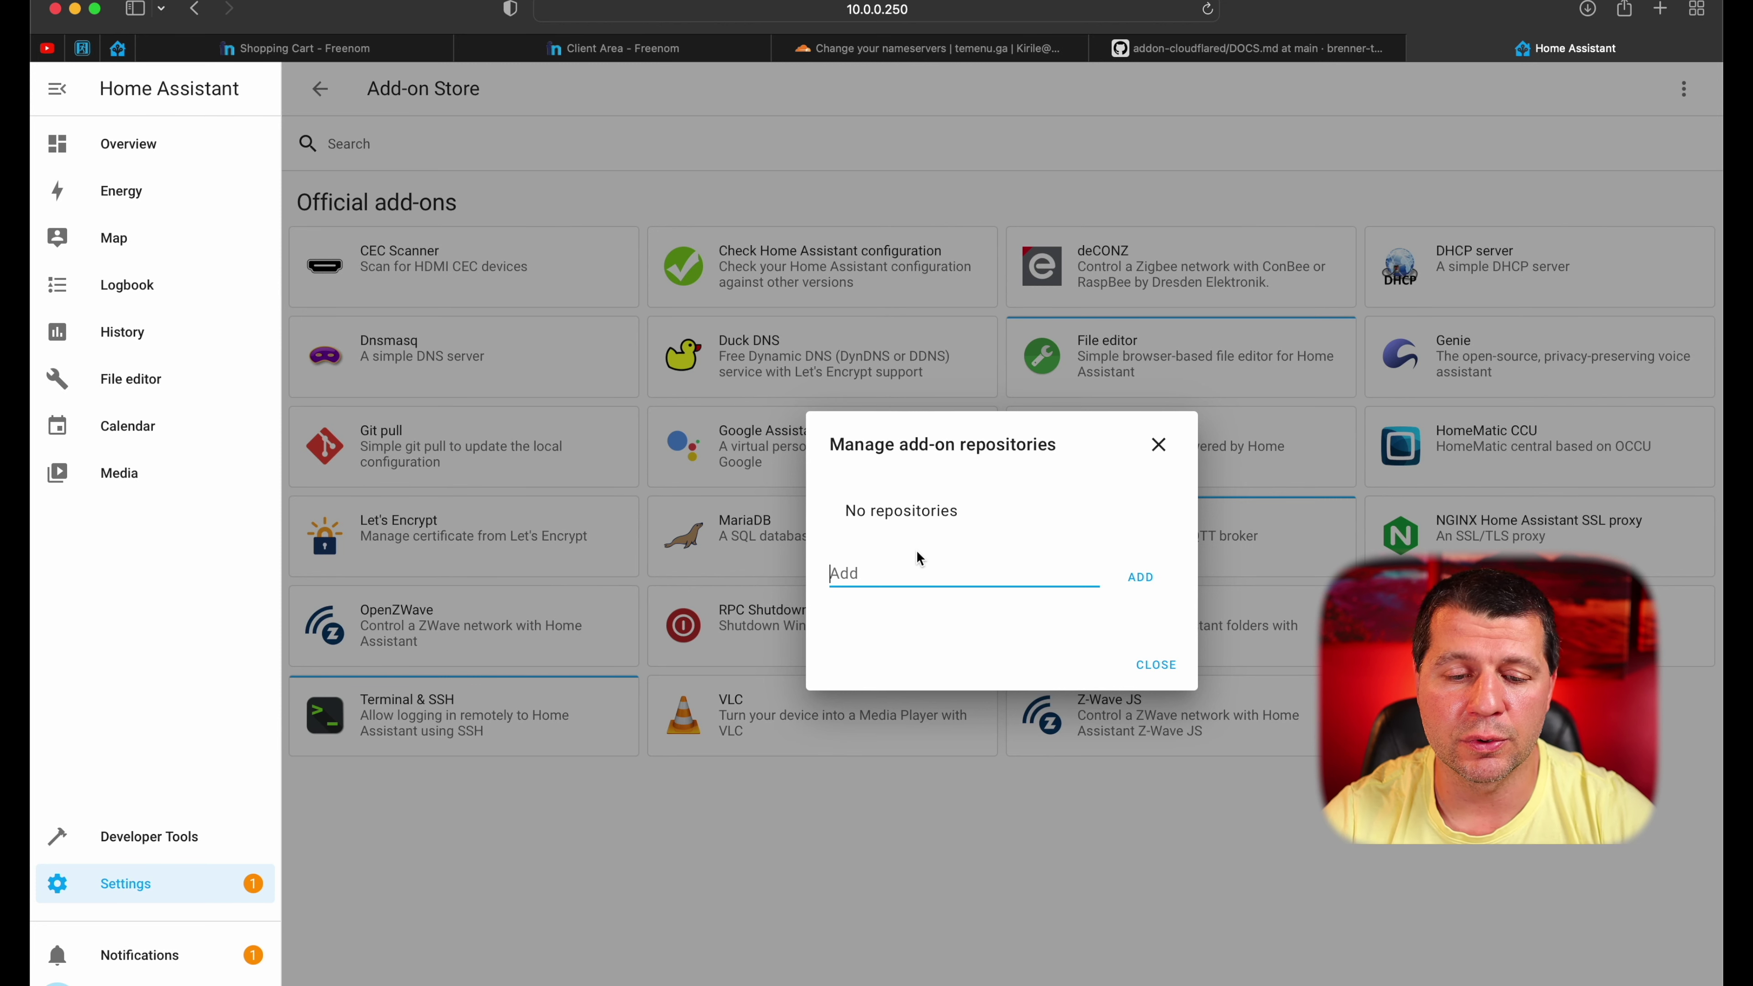
{"action": "type", "text": "https://github.com/brenner-tobias/ha-addons"}
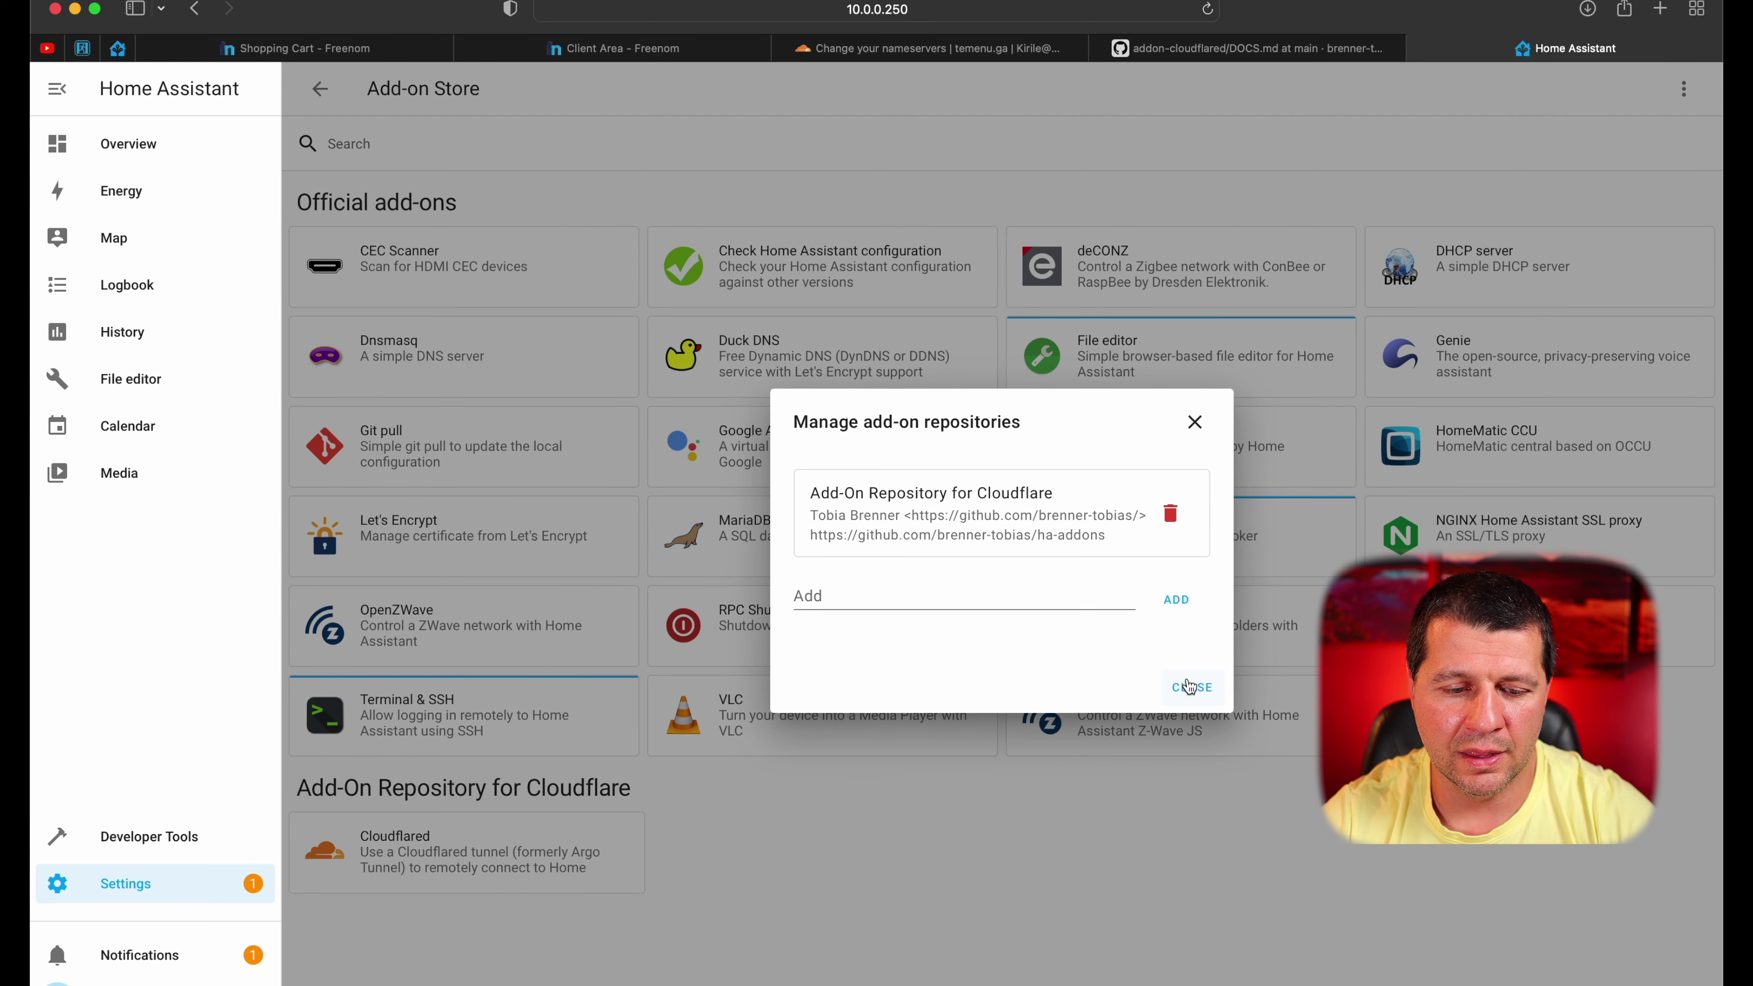
{"action": "left_click", "coordinate": [1182, 678]}
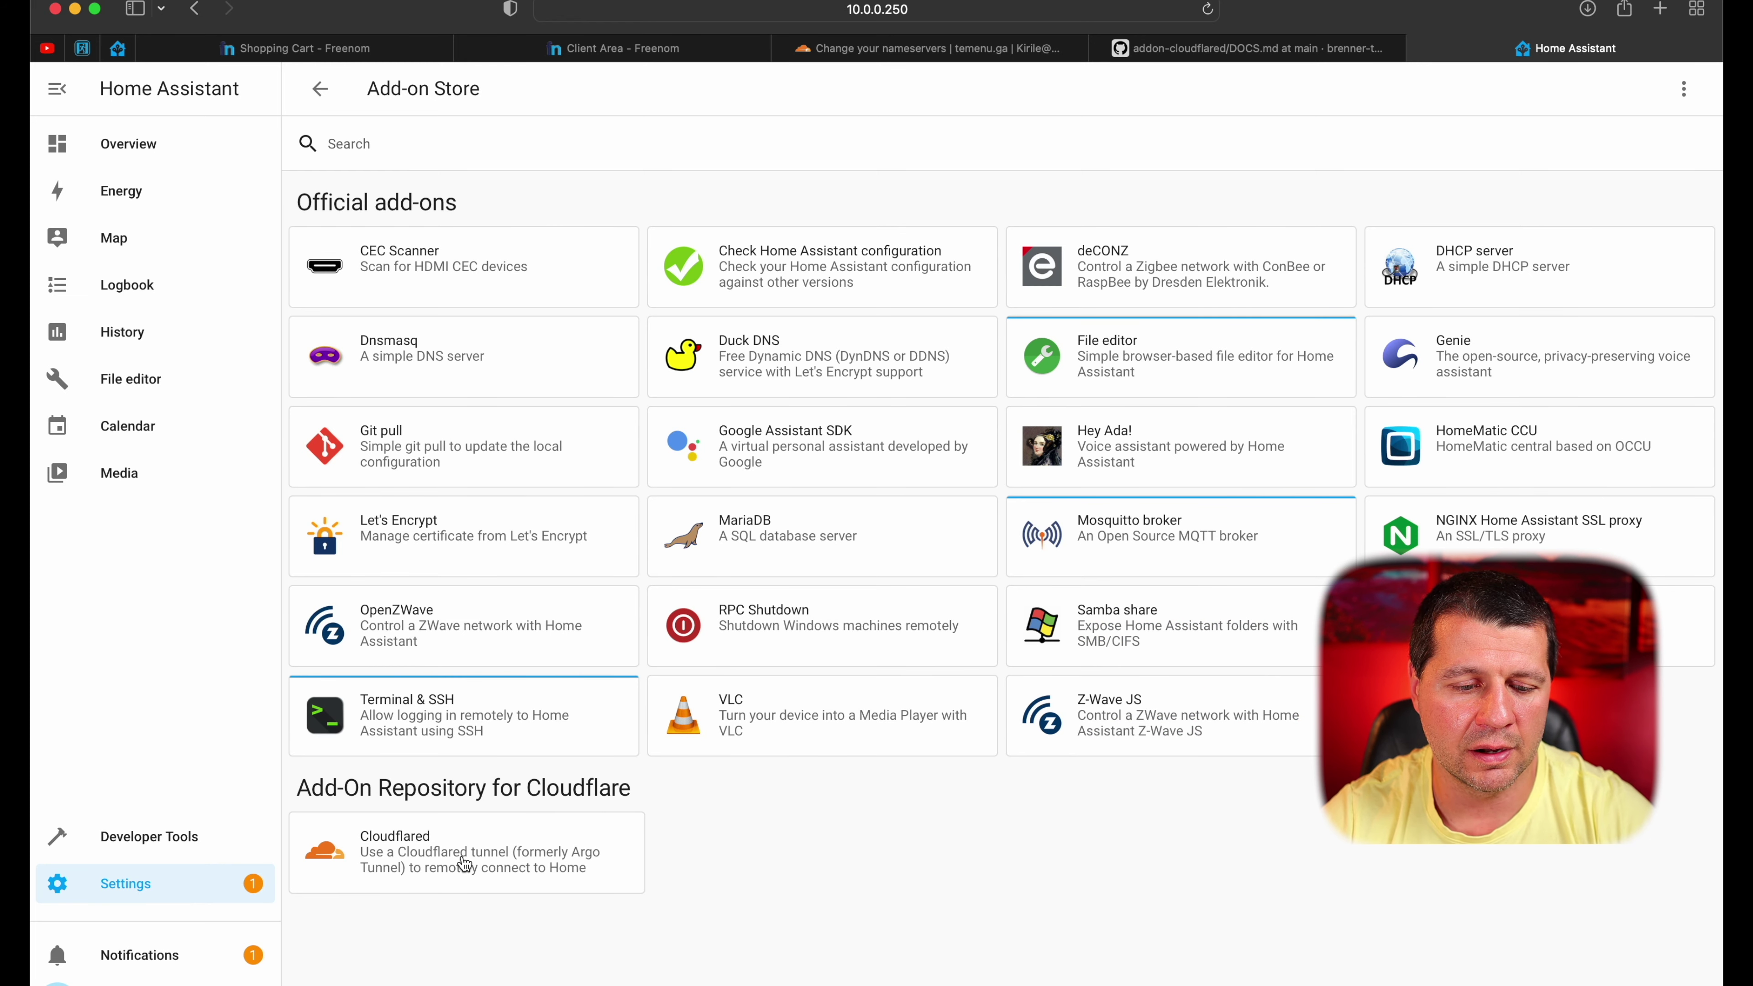
Open the Cloudflared add-on card in the Add-on Store to install it
{"action": "left_click", "coordinate": [466, 865]}
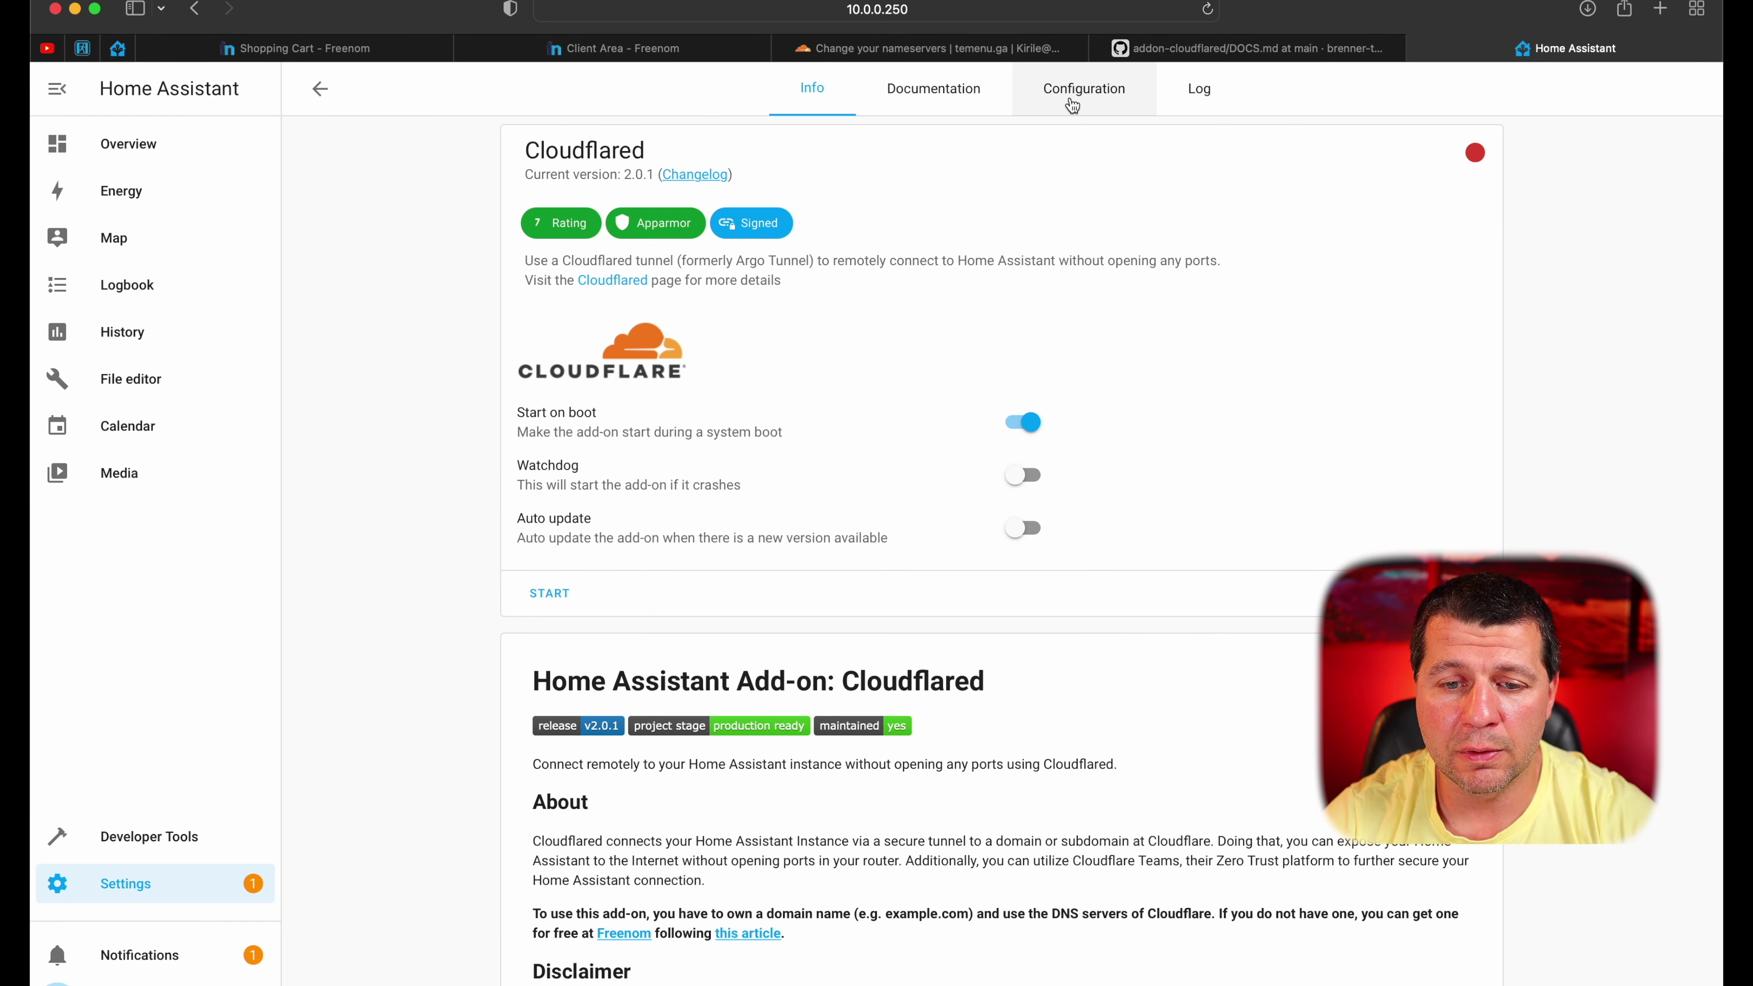
In Cloudflared's Configuration, enter hostname temenu.ga, rename the tunnel to my-ha, and save
{"action": "left_click", "coordinate": [1075, 104]}
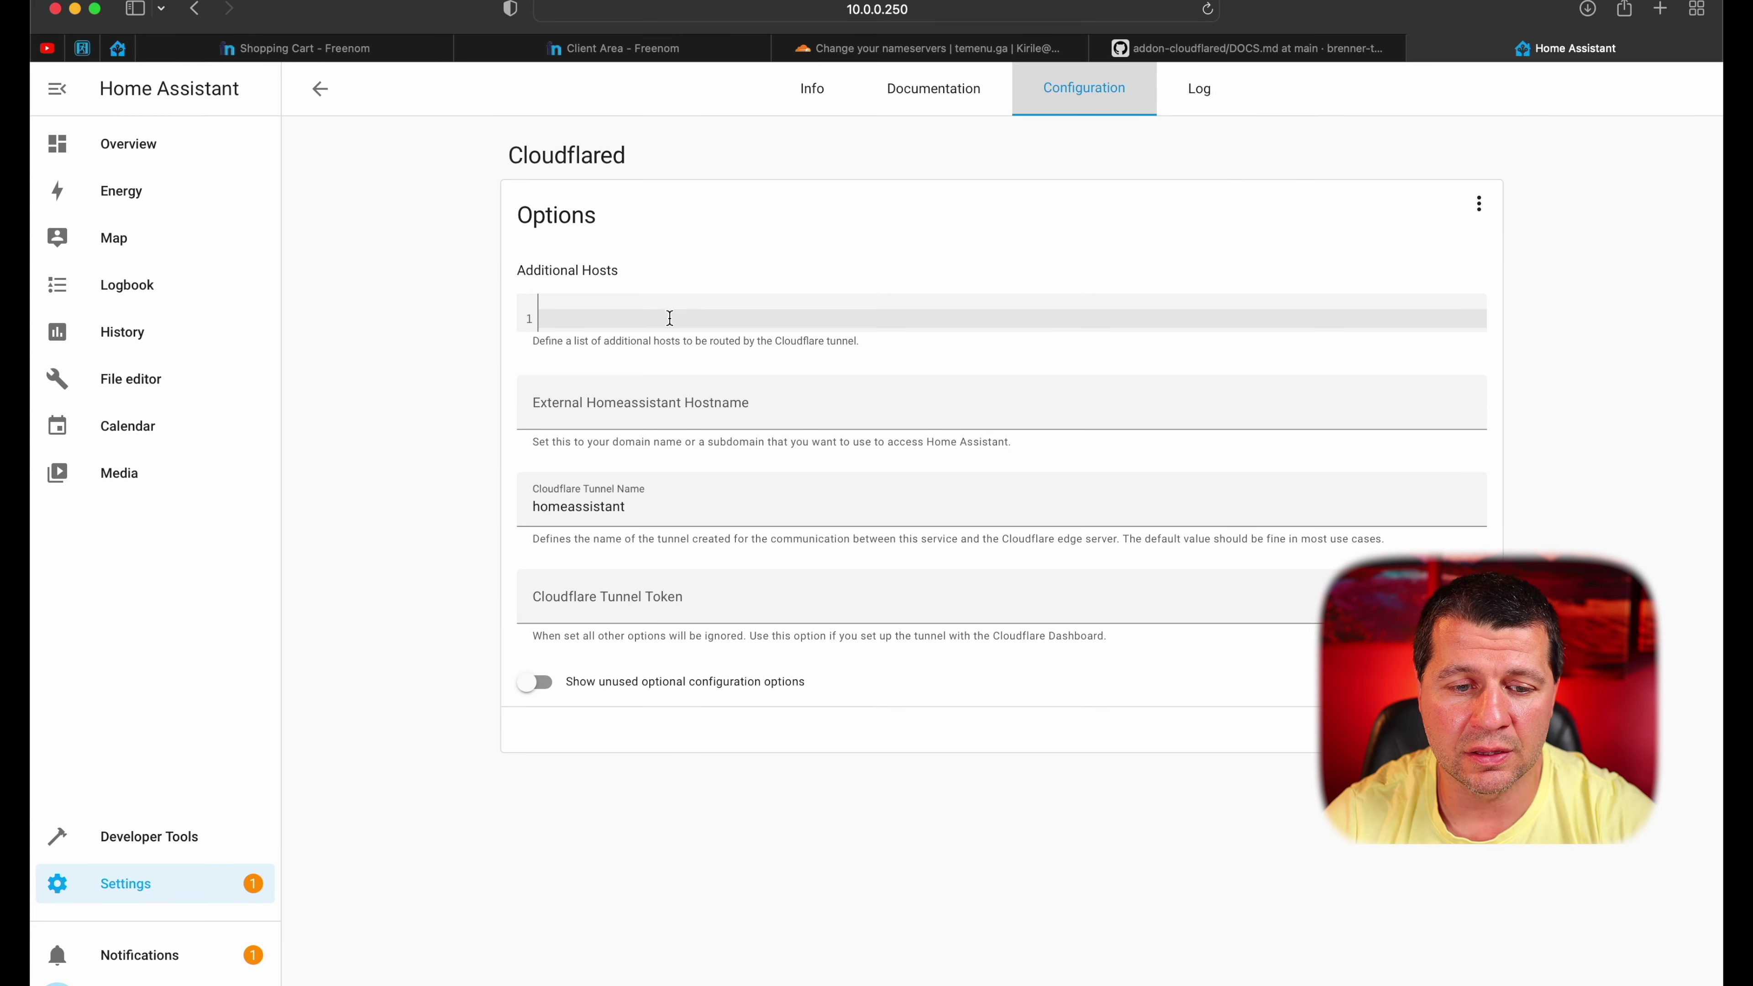
{"action": "left_click", "coordinate": [563, 396]}
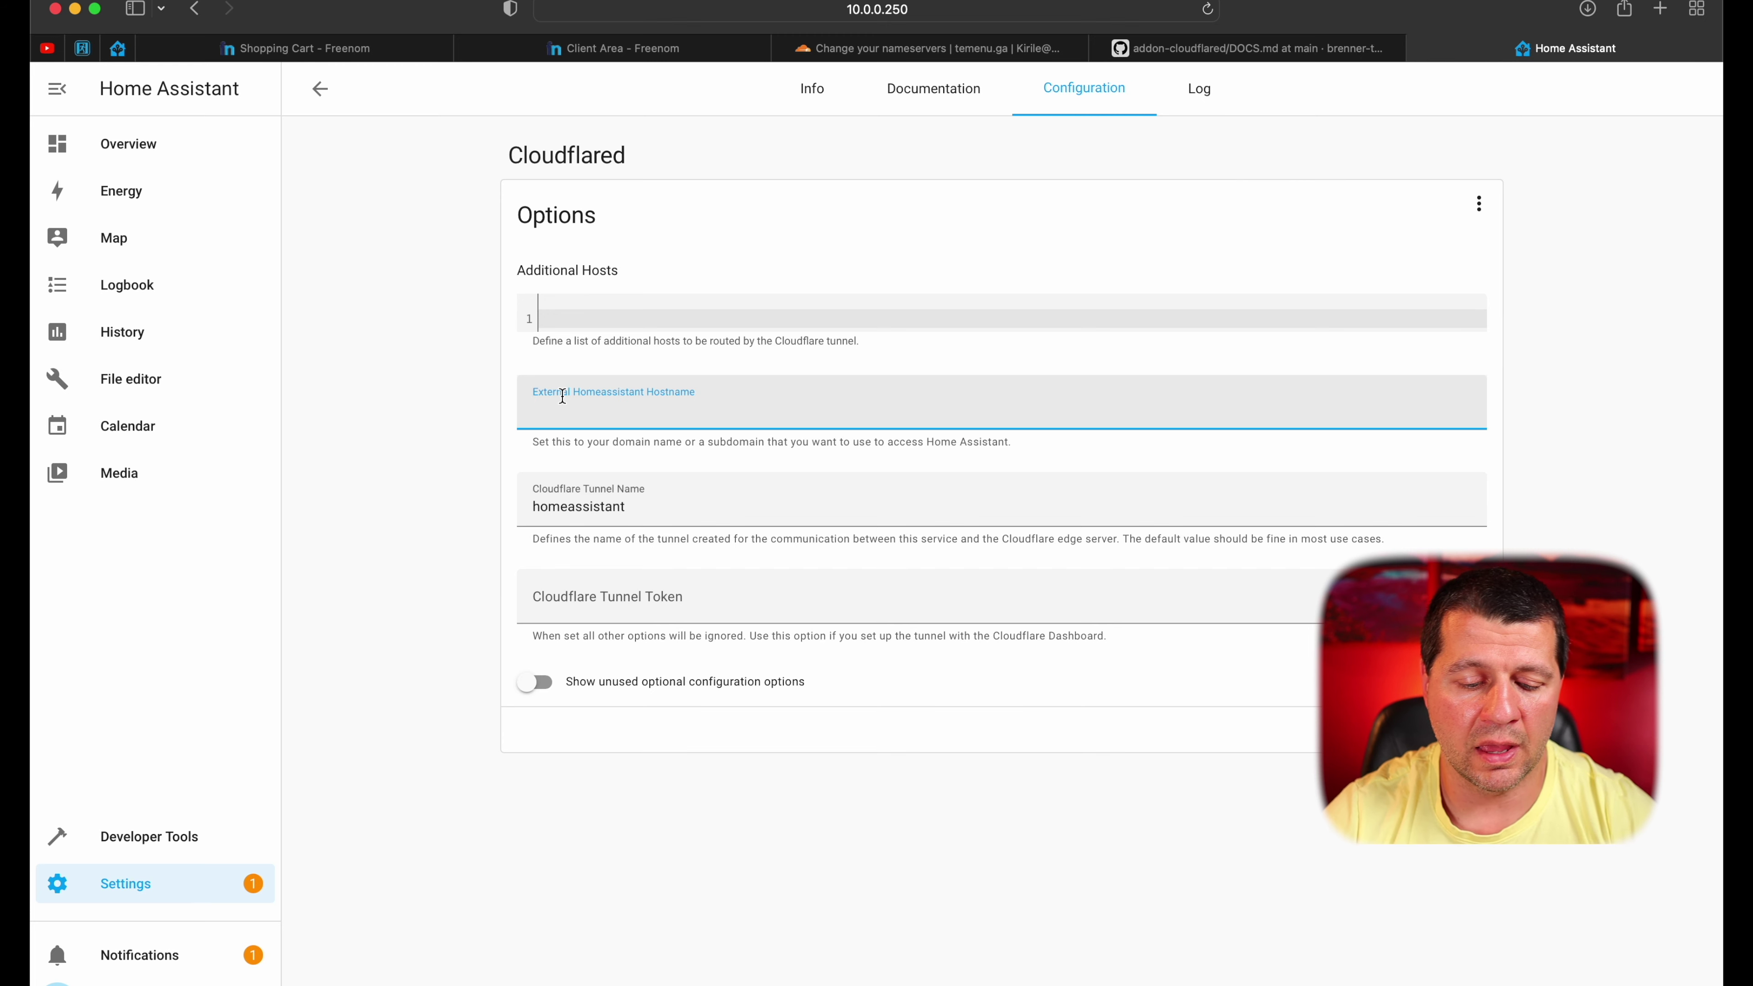
{"action": "type", "text": "temenu.ga"}
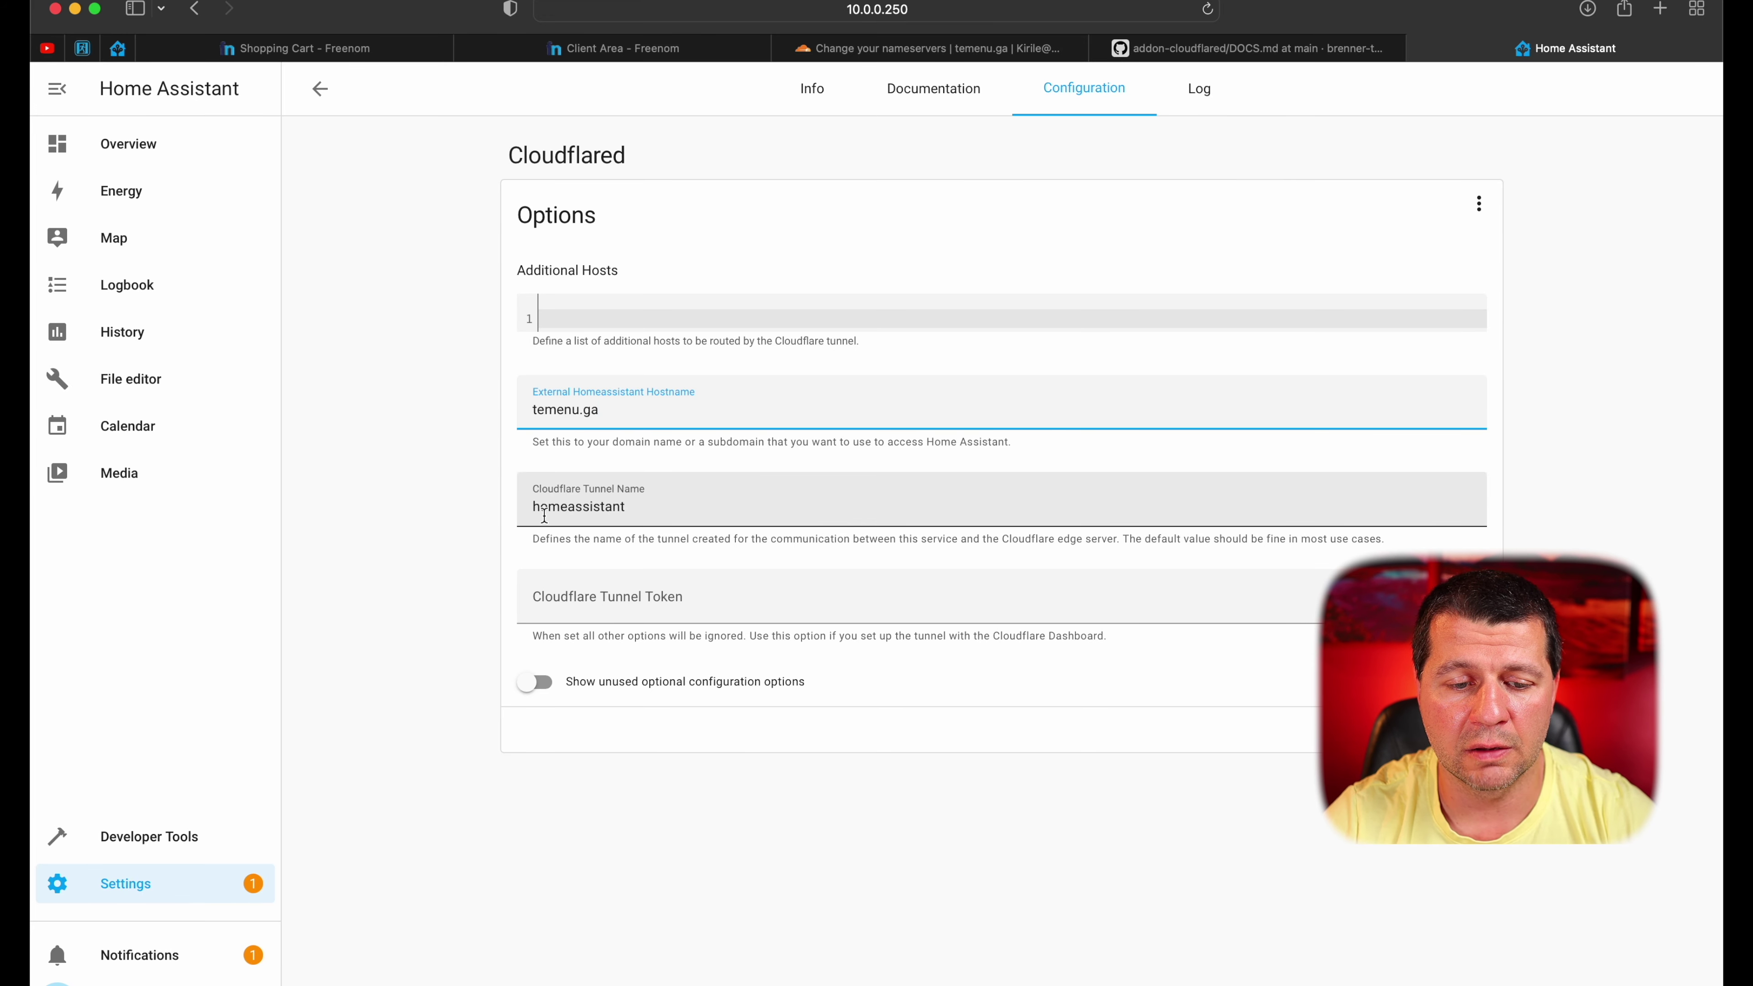
{"action": "double_click", "coordinate": [535, 510]}
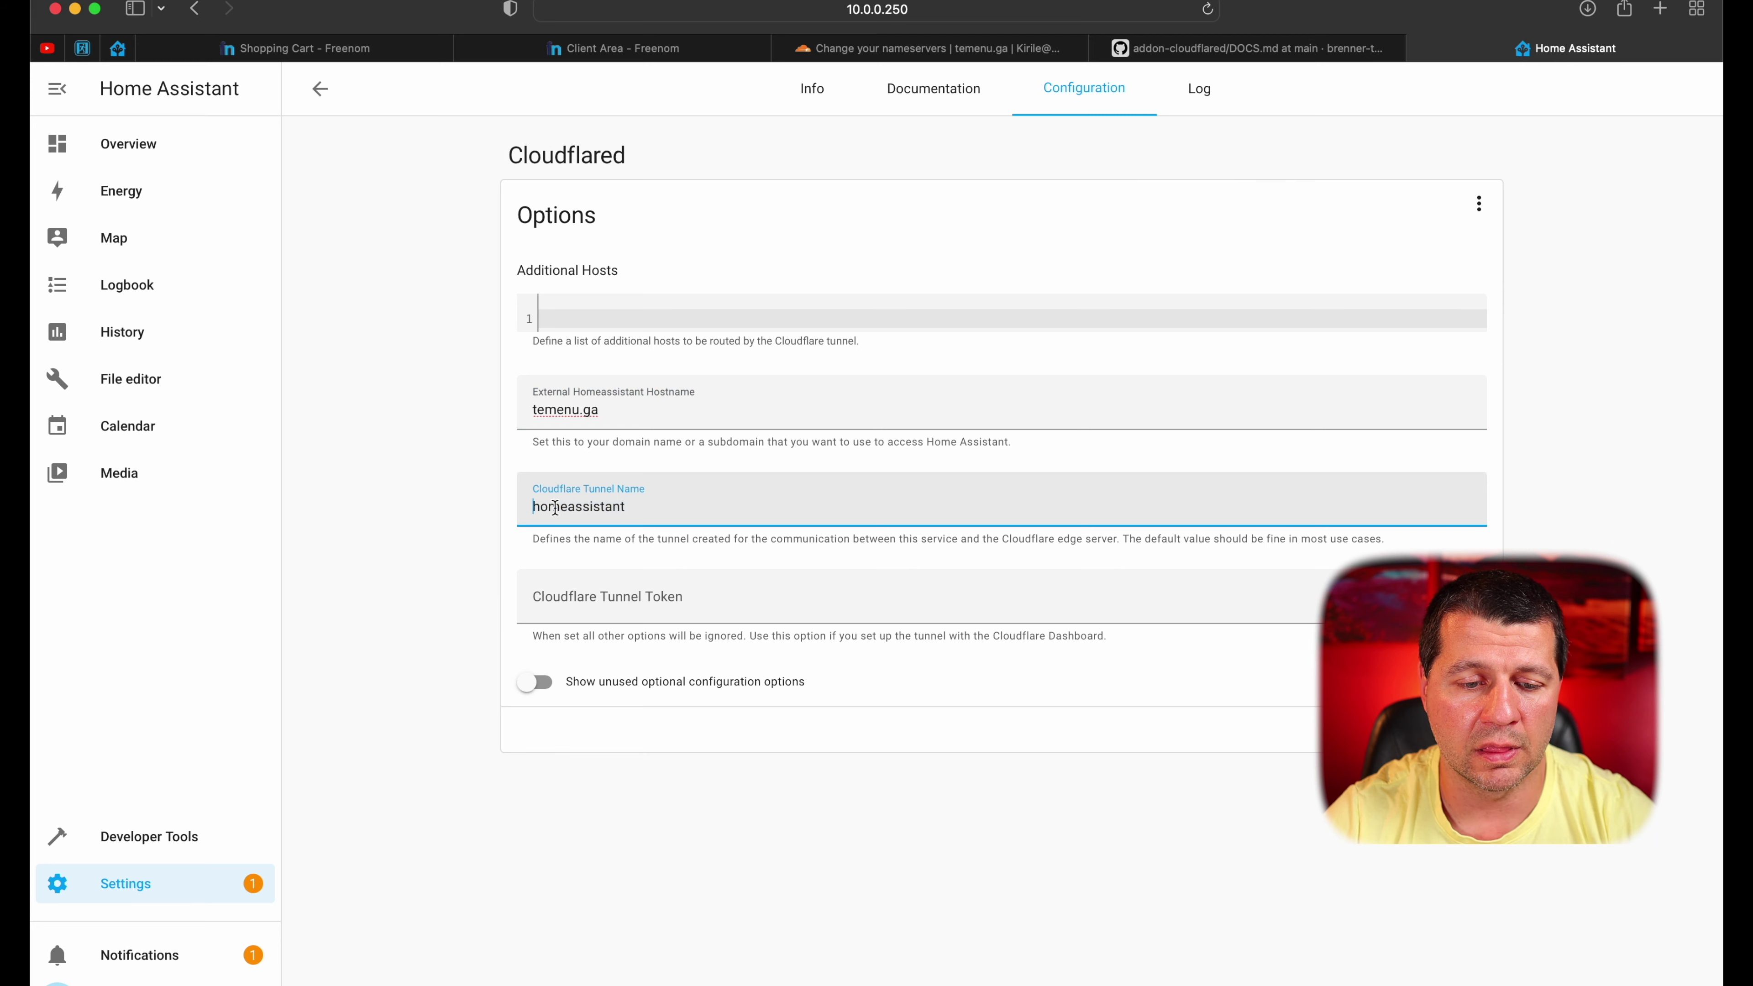
{"action": "type", "text": "my-ha"}
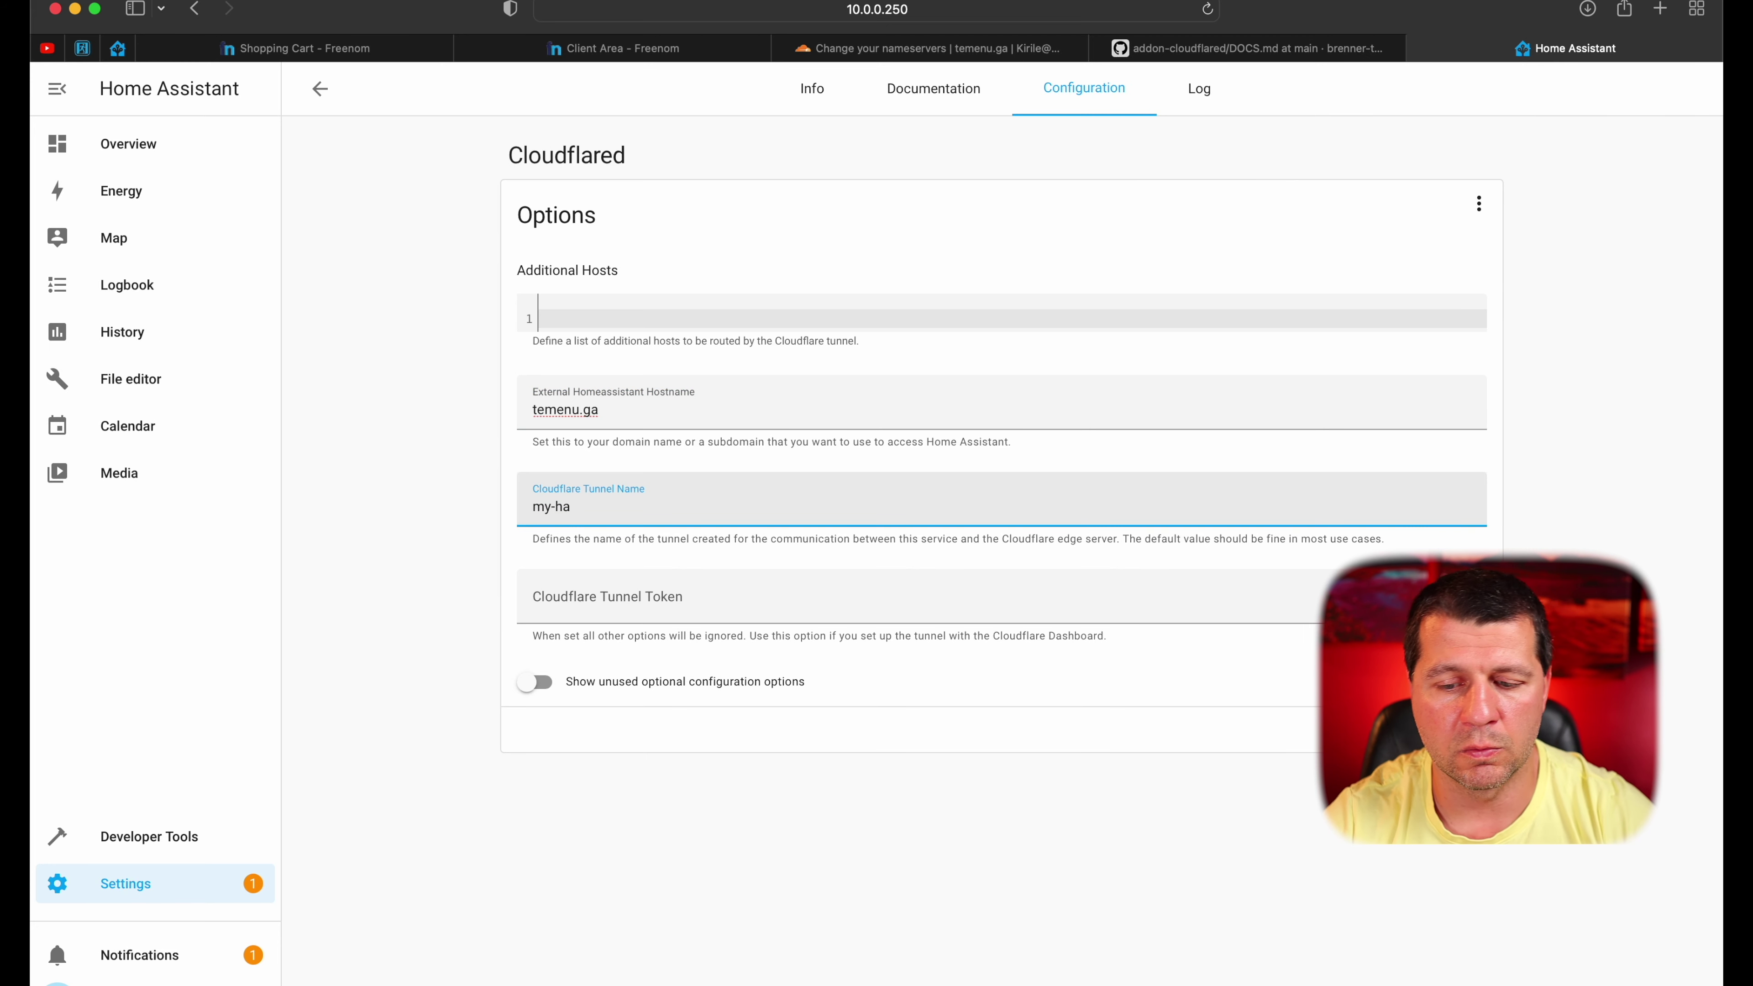
{"action": "left_click", "coordinate": [1452, 731]}
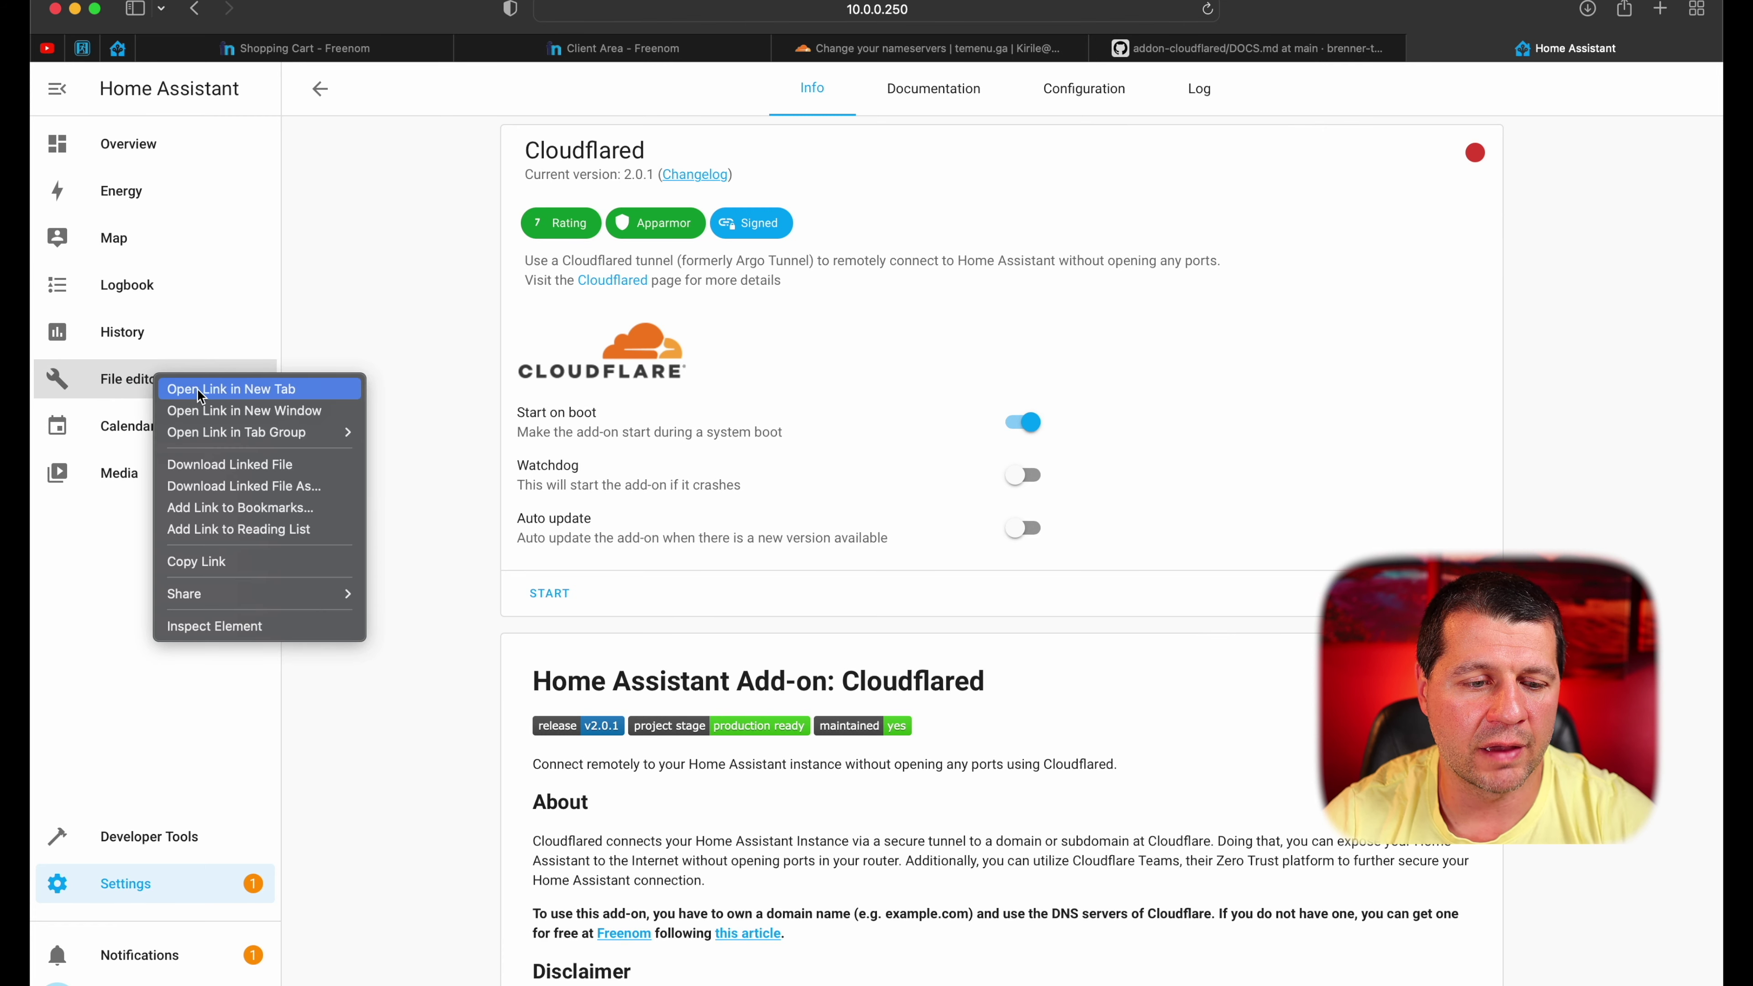
Paste the http block trusting 172.30.33.0/24 after tts in configuration.yaml, then check configuration
{"action": "left_click", "coordinate": [200, 389]}
{"action": "left_click", "coordinate": [1560, 47]}
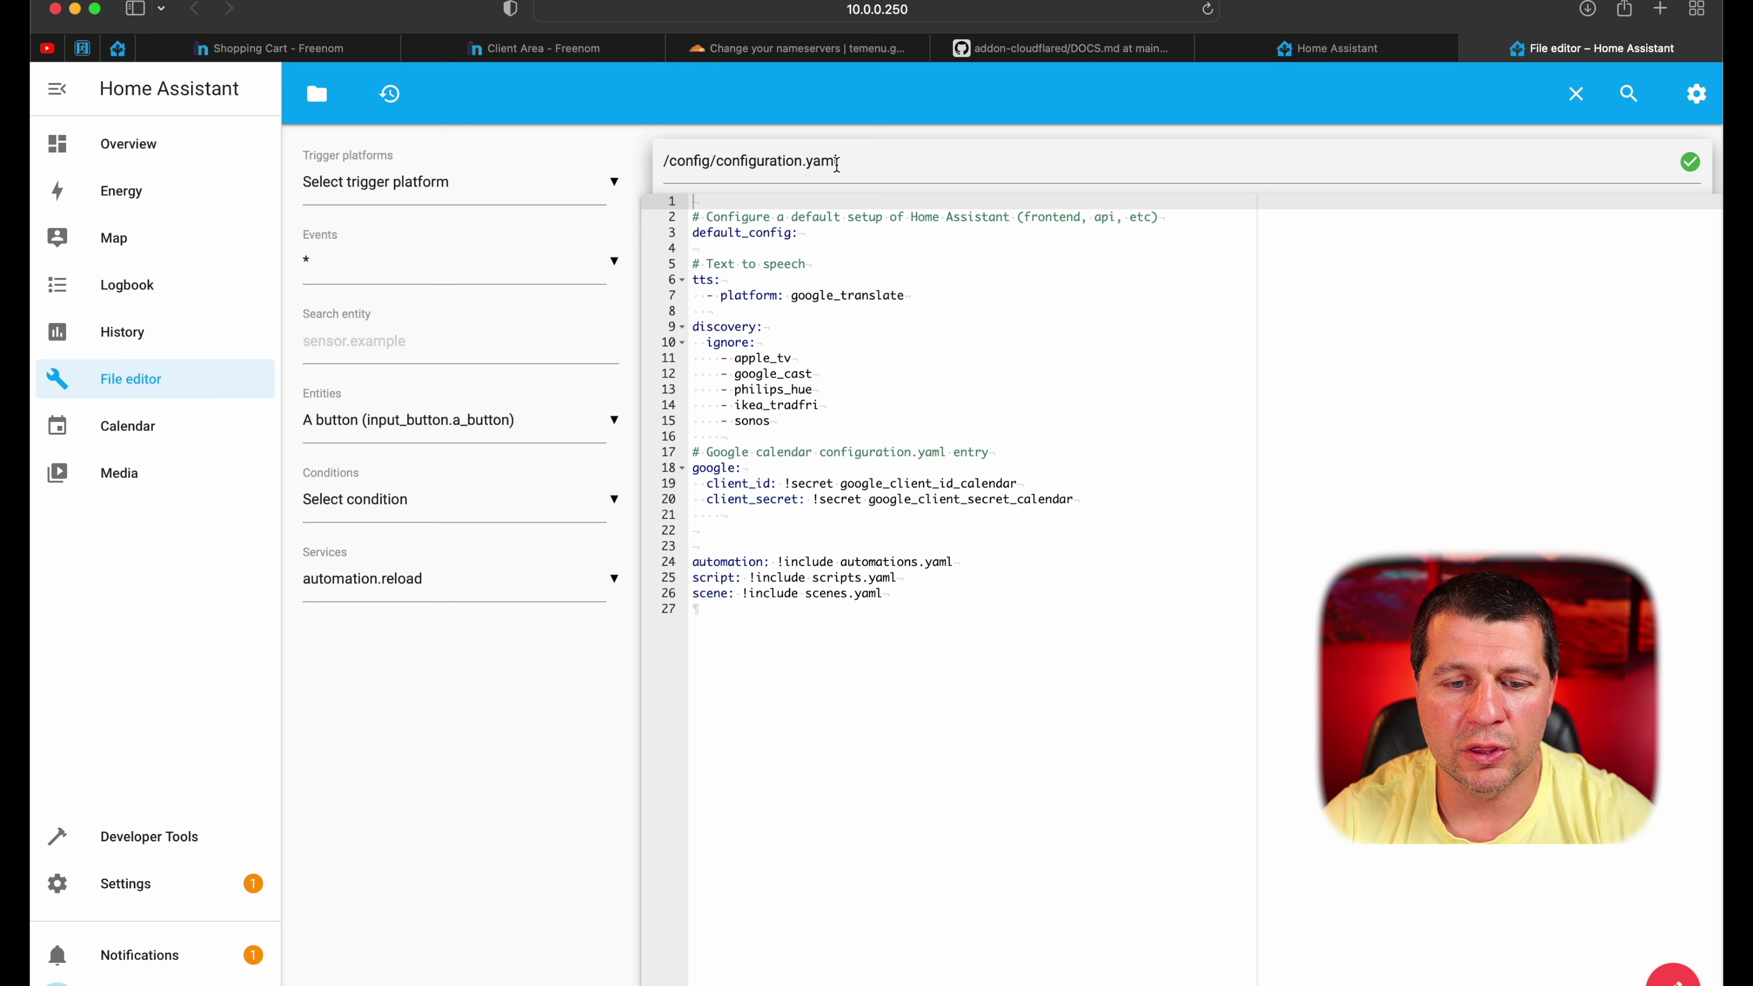
{"action": "left_click", "coordinate": [951, 291]}
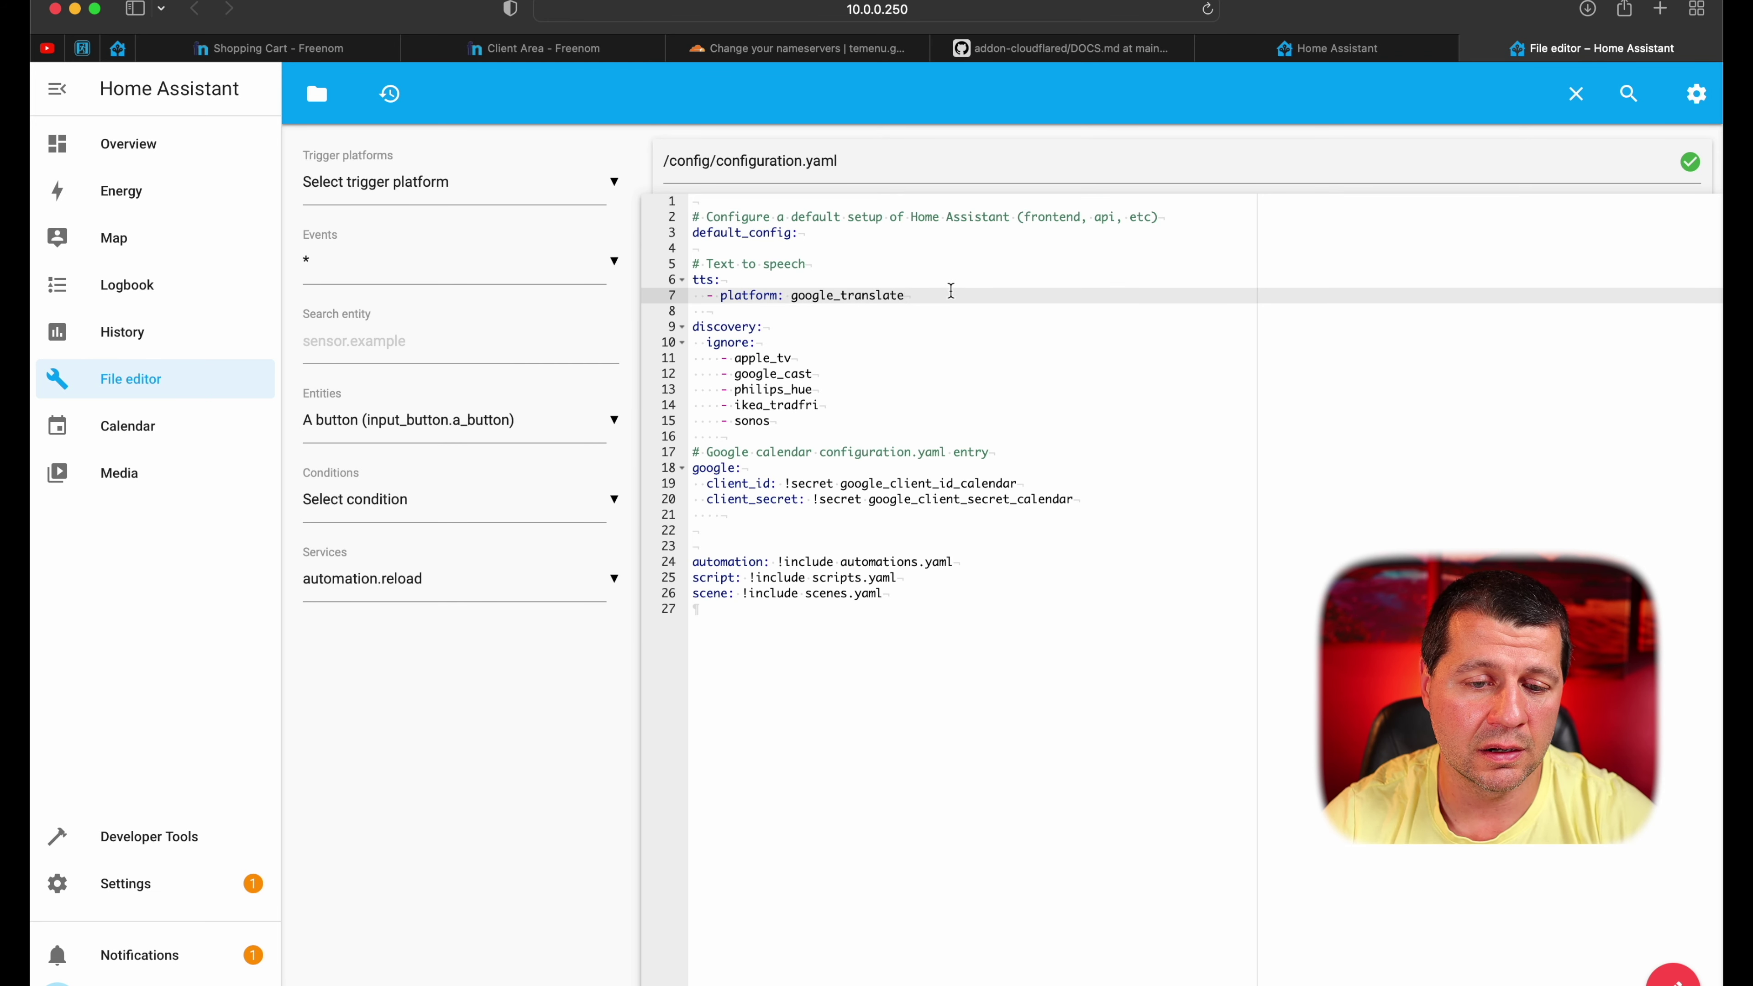
{"action": "key", "text": "Return"}
{"action": "key", "text": "Return"}
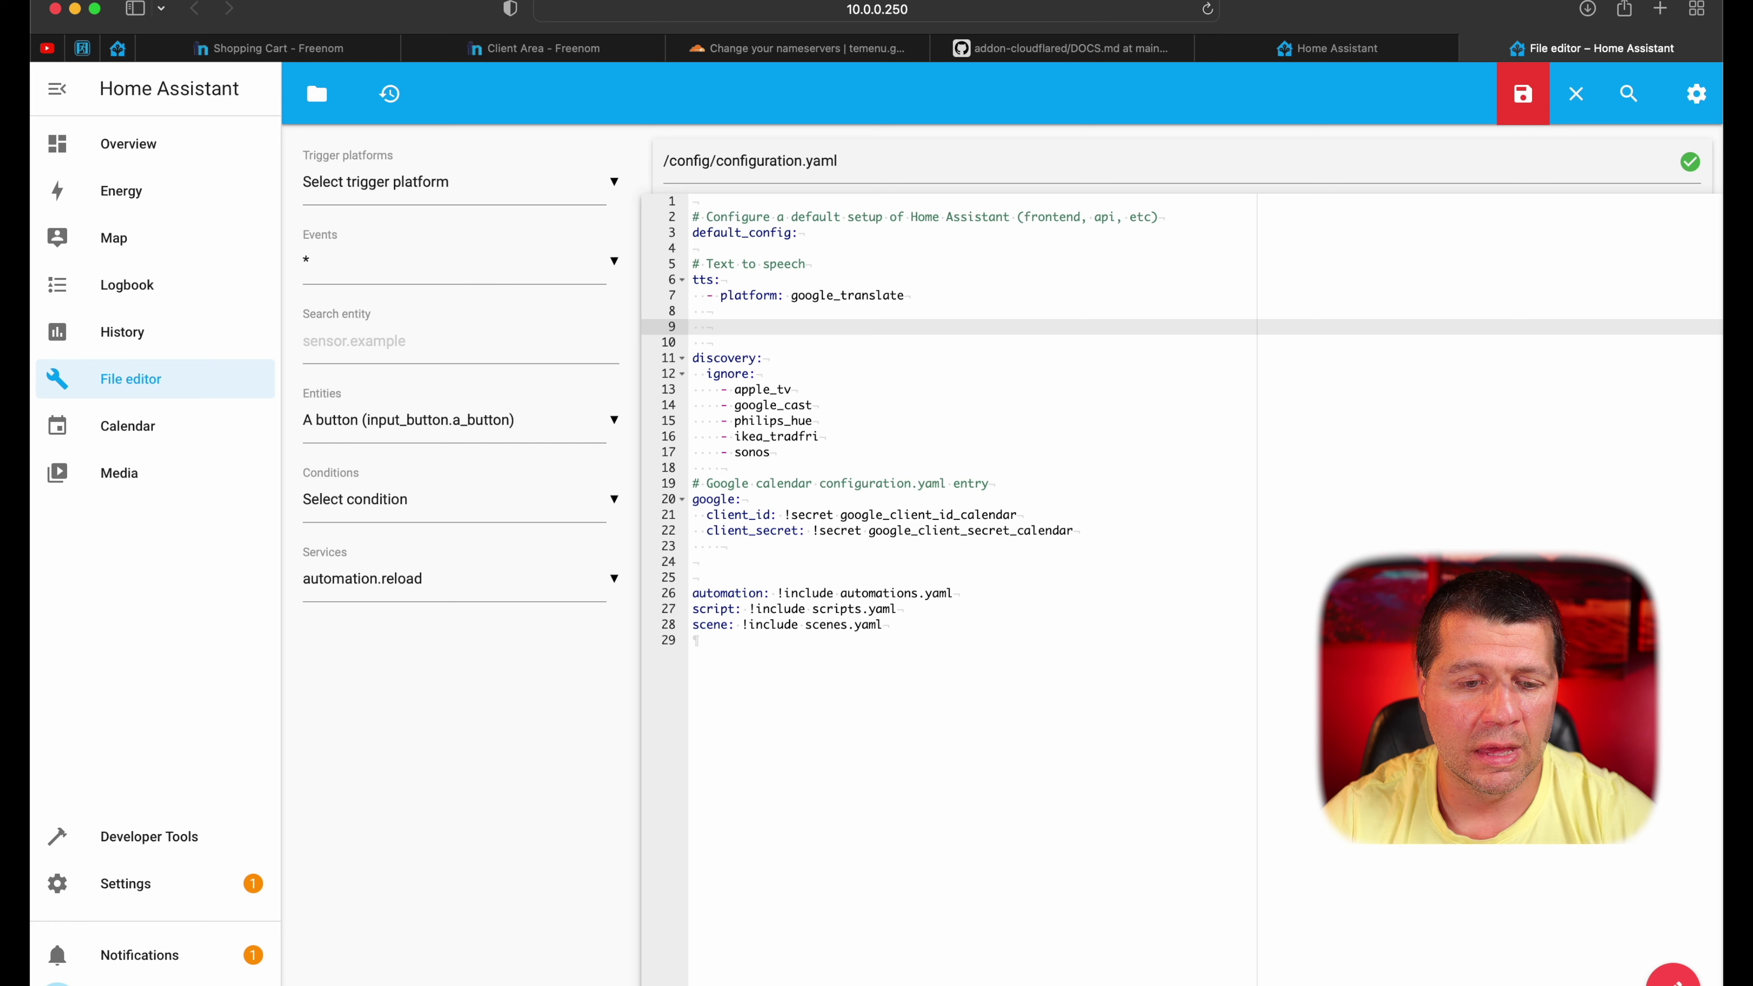
{"action": "key", "text": "BackSpace"}
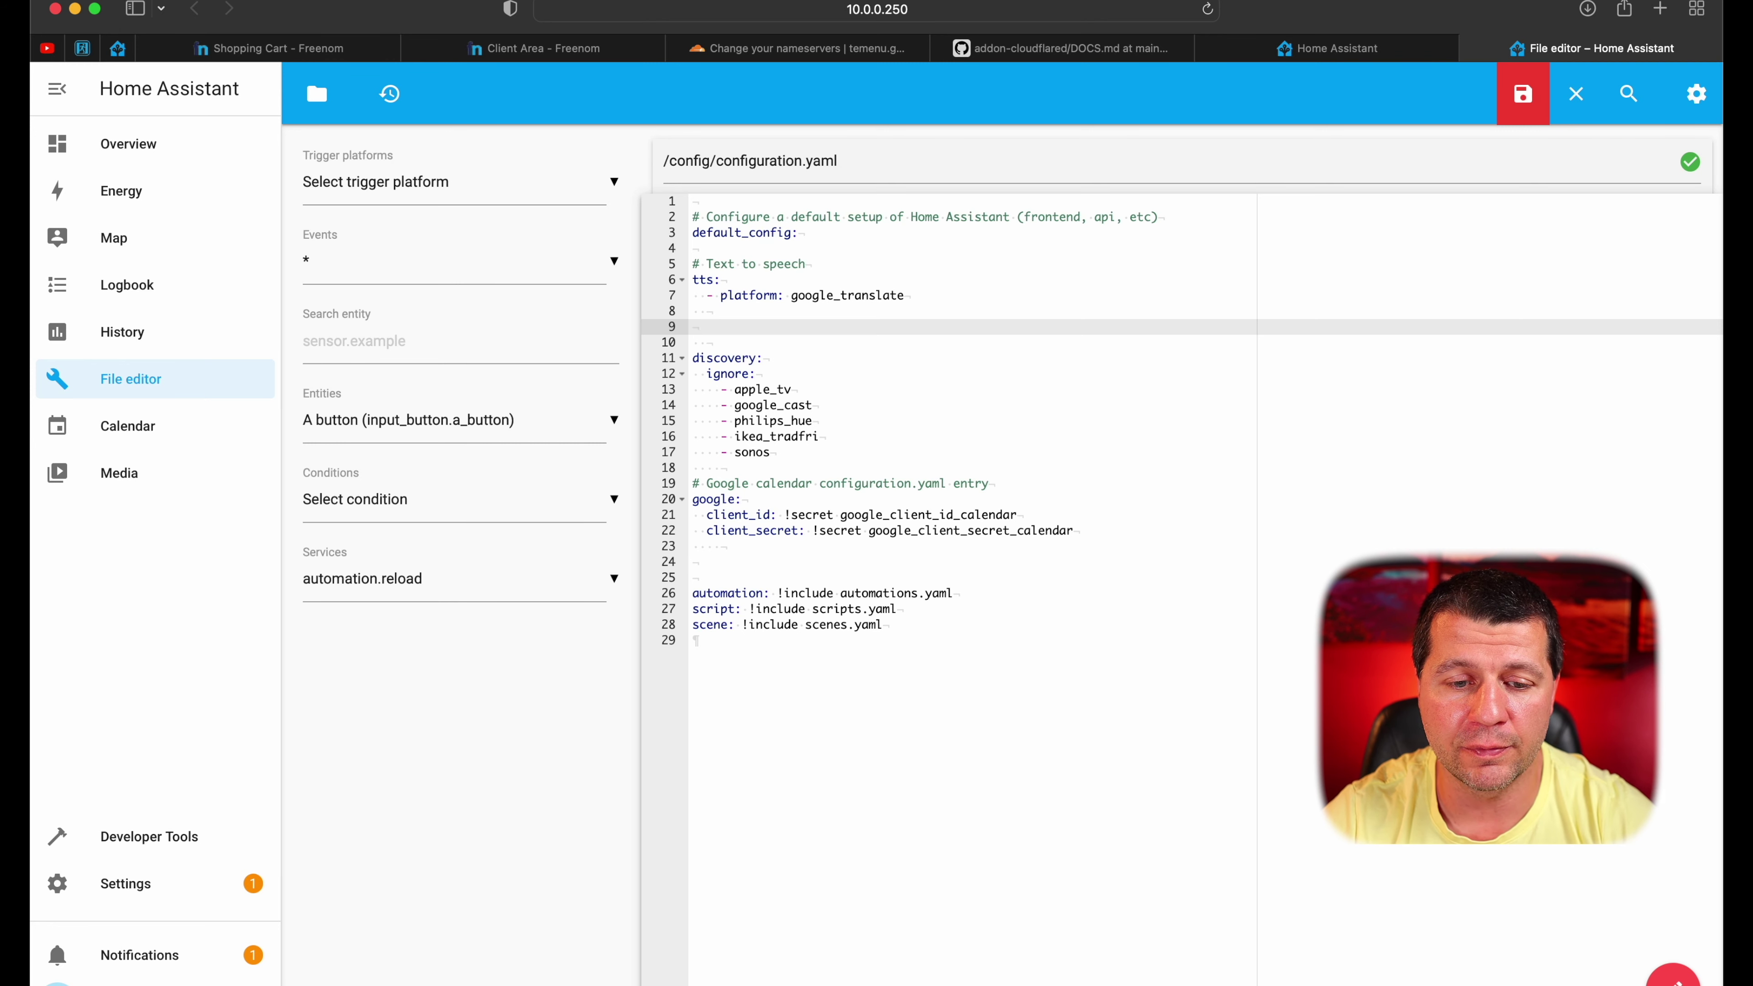
{"action": "type", "text": "http:   use_x_forwarded_for: true   trusted_proxies:     - 172.30.33.0/24"}
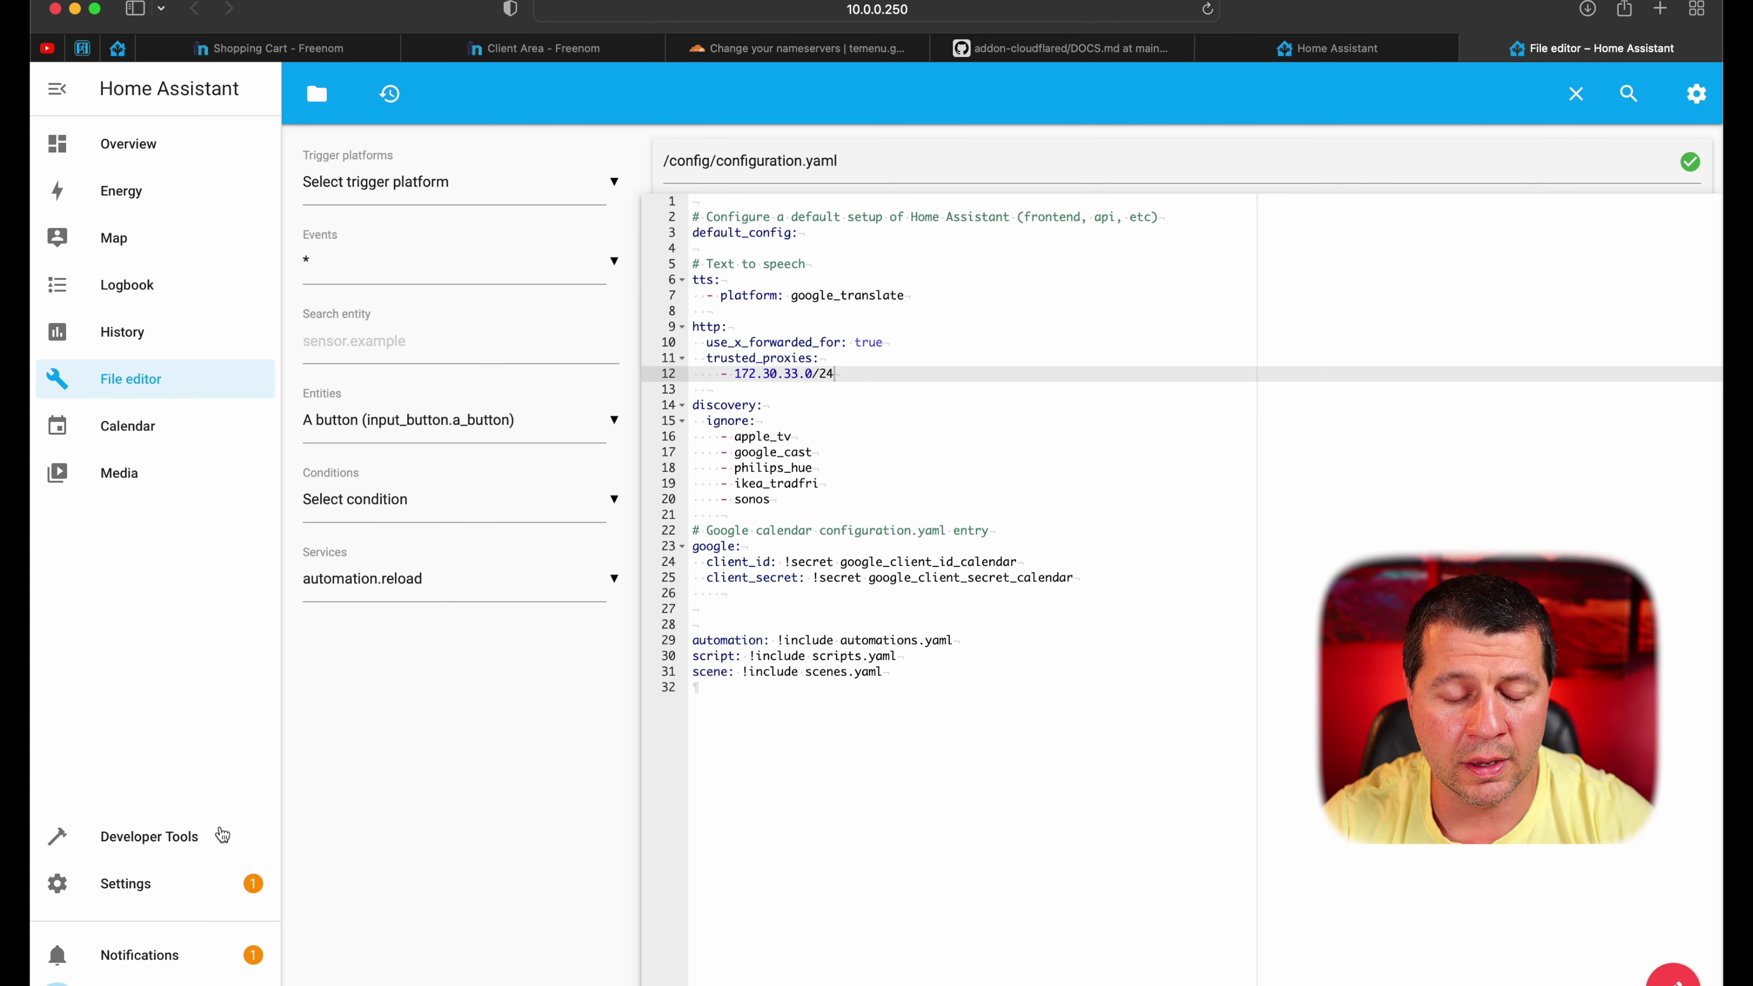
{"action": "left_click", "coordinate": [227, 829]}
{"action": "left_click", "coordinate": [654, 401]}
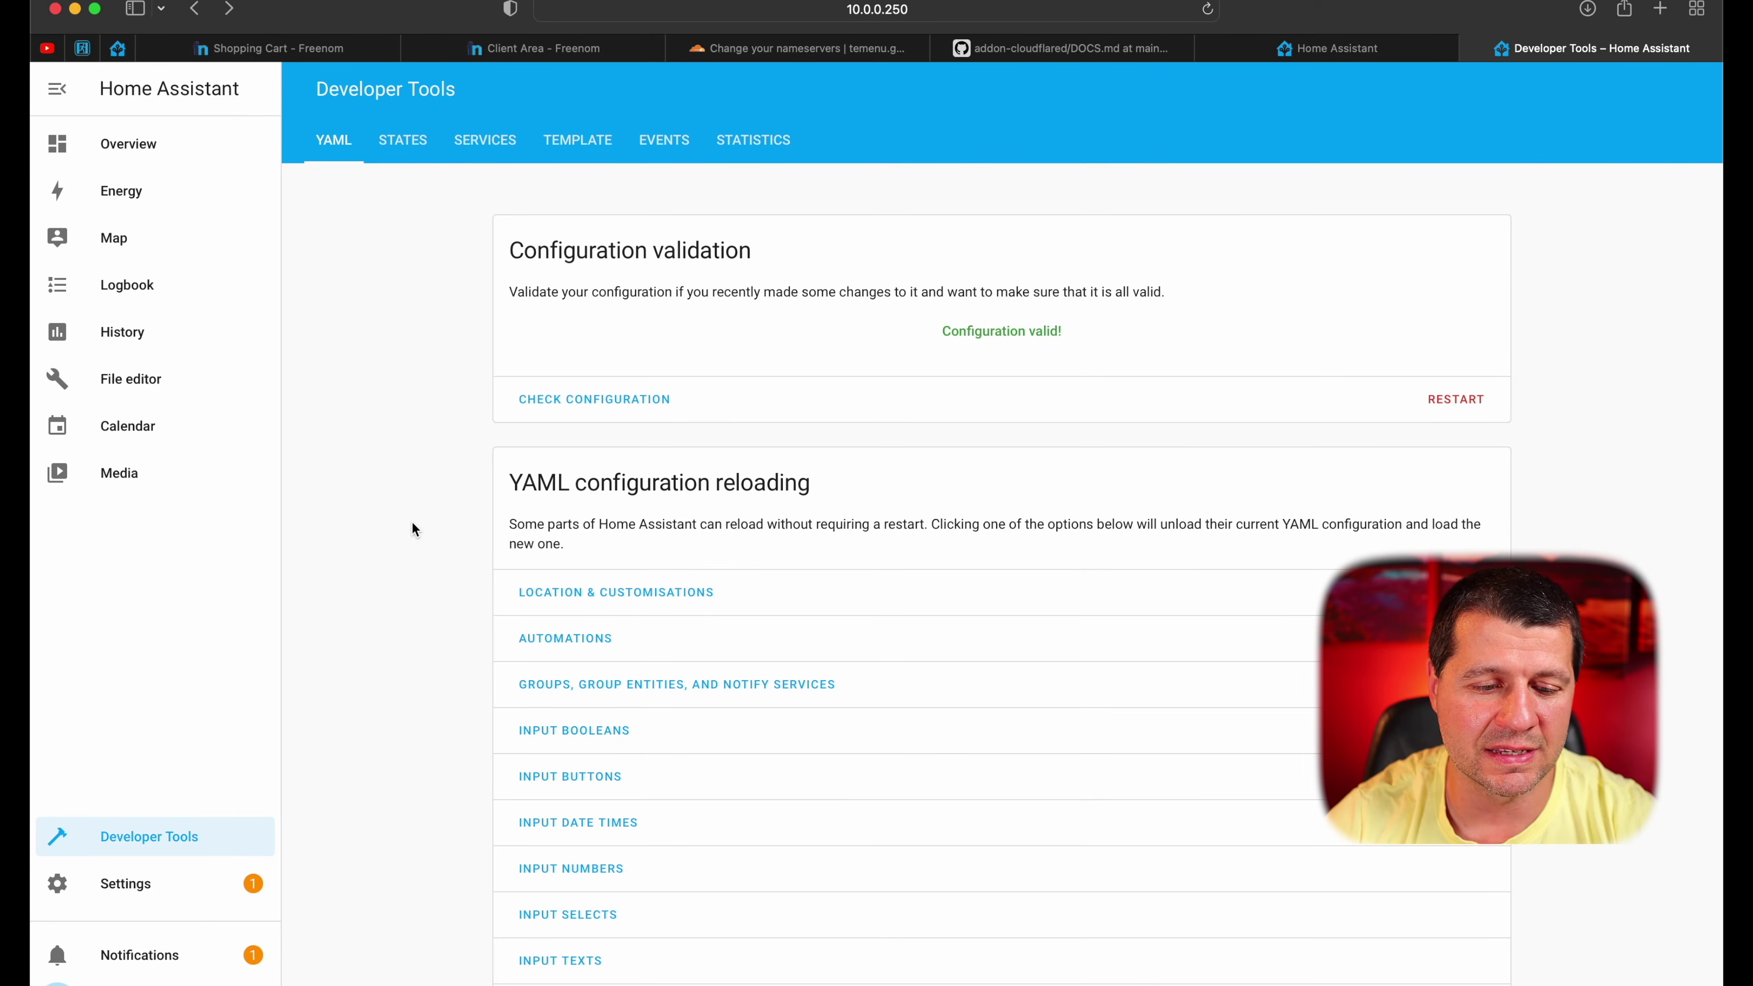
Open the Cloudflared add-on from the Add-On Store and review its saved options
{"action": "type", "text": "c"}
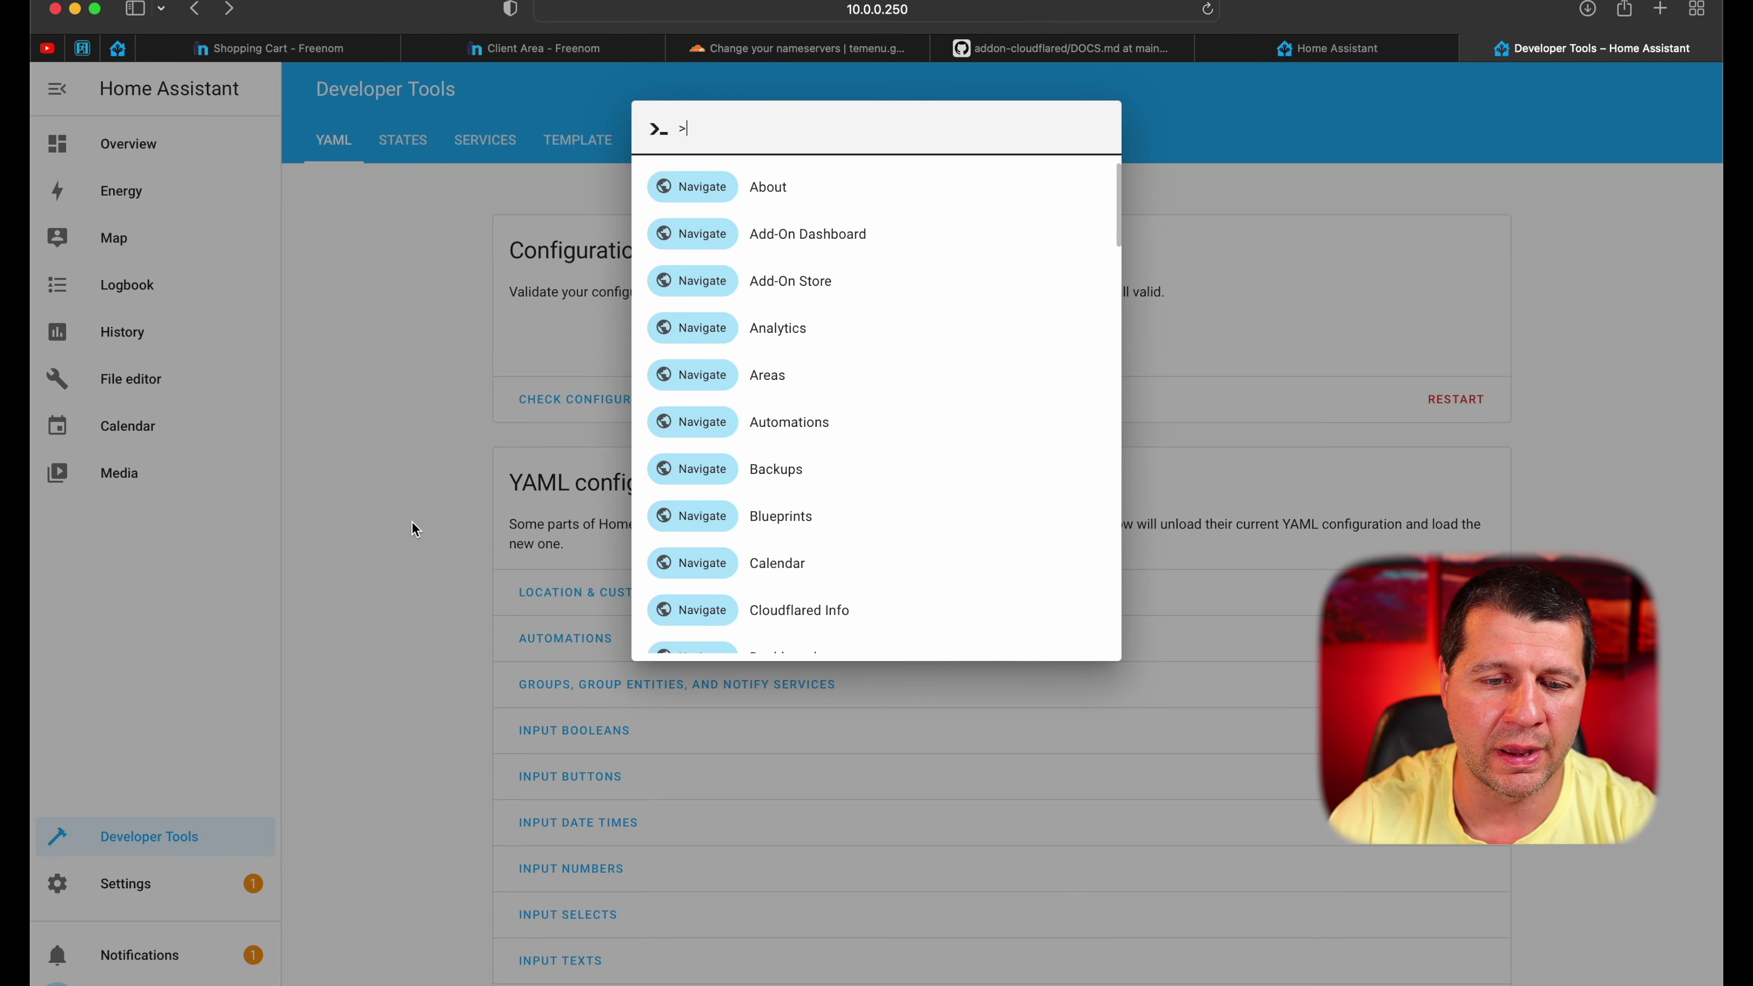
{"action": "type", "text": "add"}
{"action": "key", "text": "Down"}
{"action": "key", "text": "Down"}
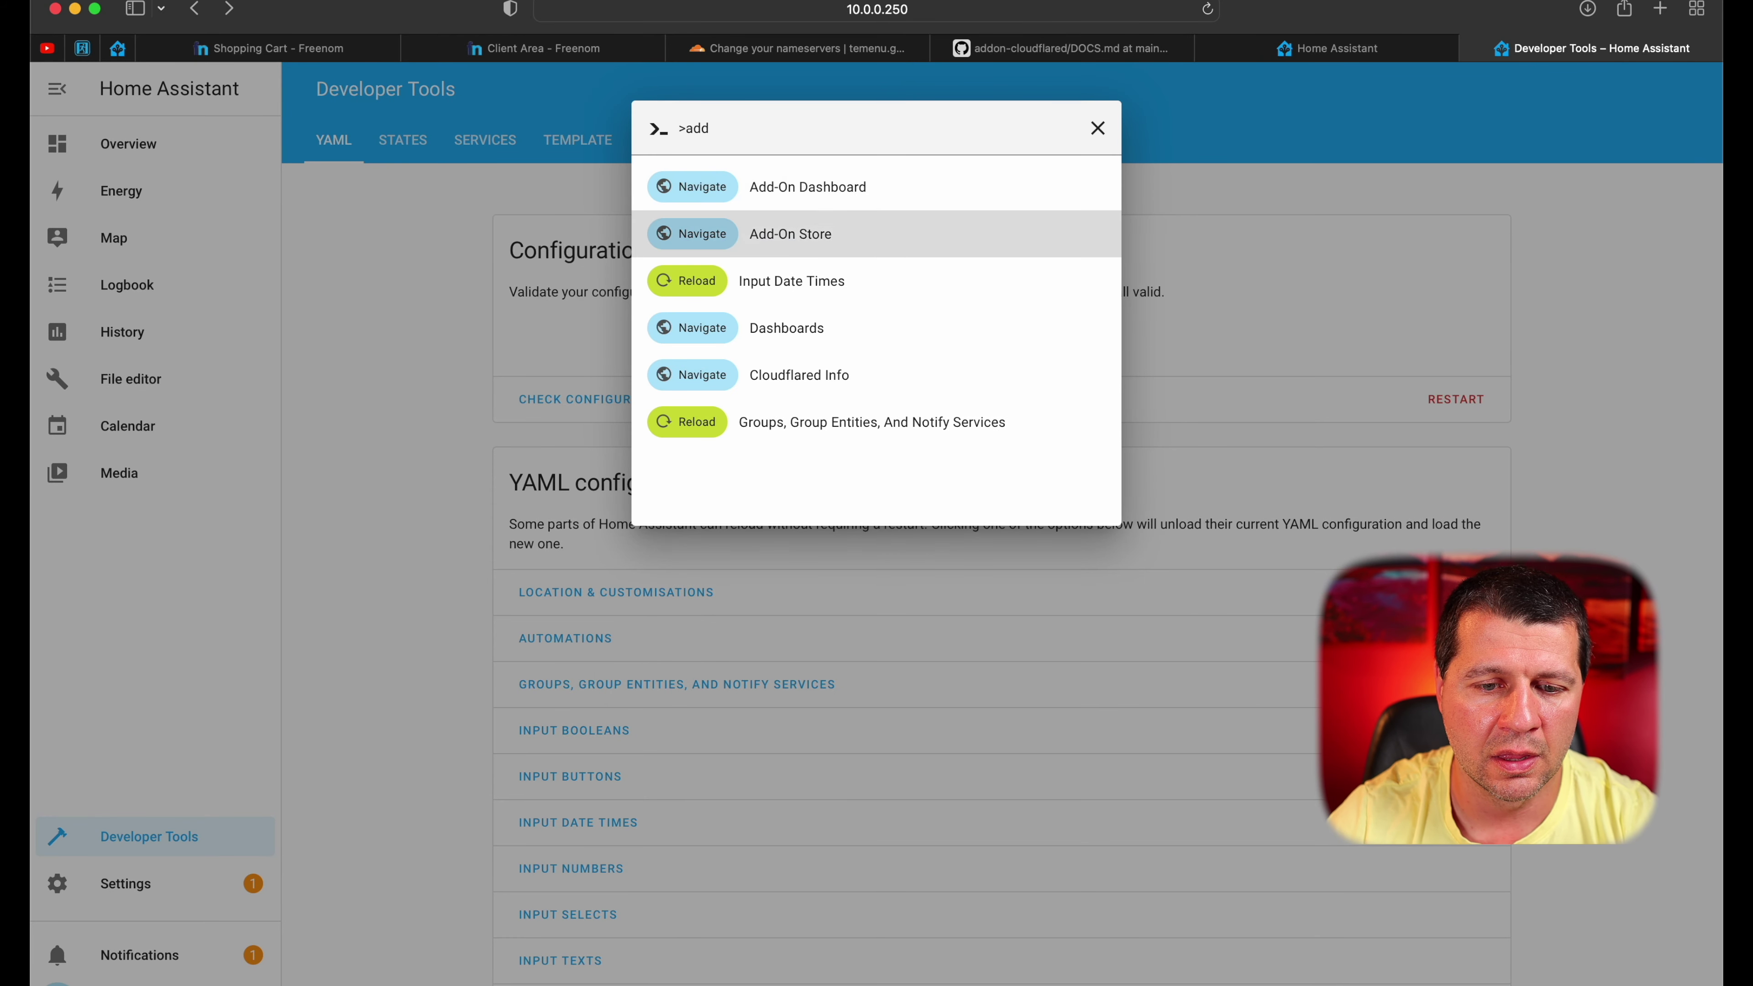
{"action": "key", "text": "Return"}
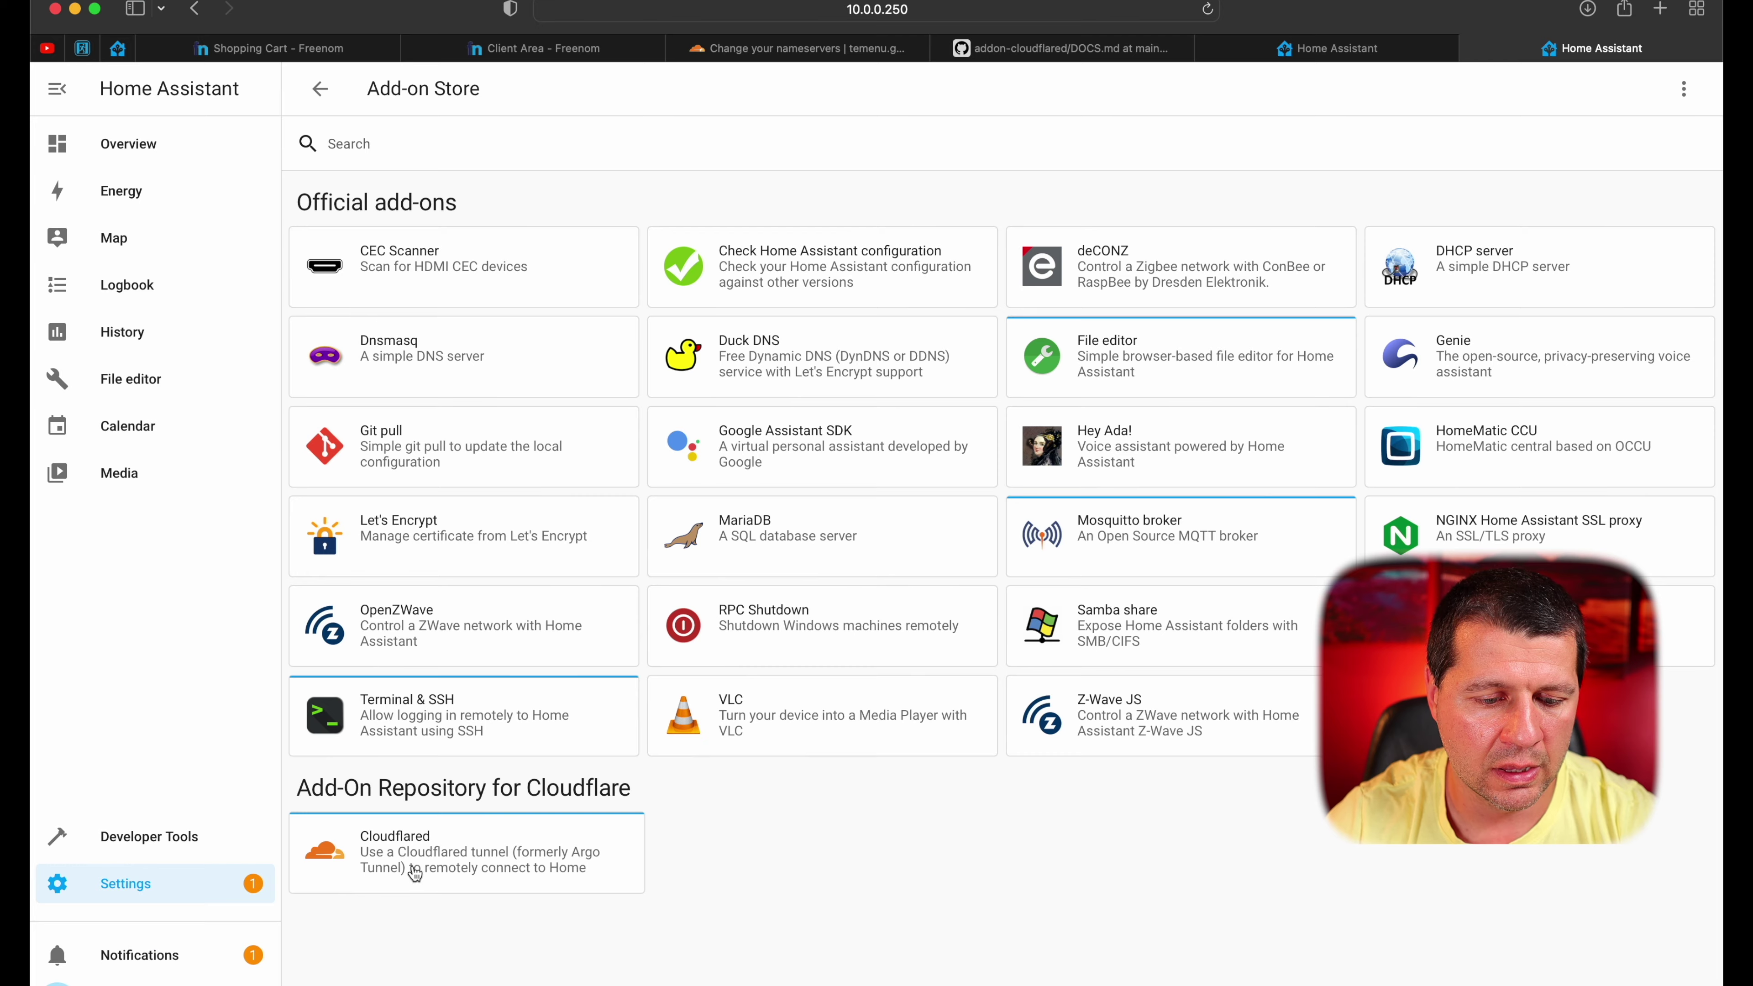
{"action": "left_click", "coordinate": [412, 870]}
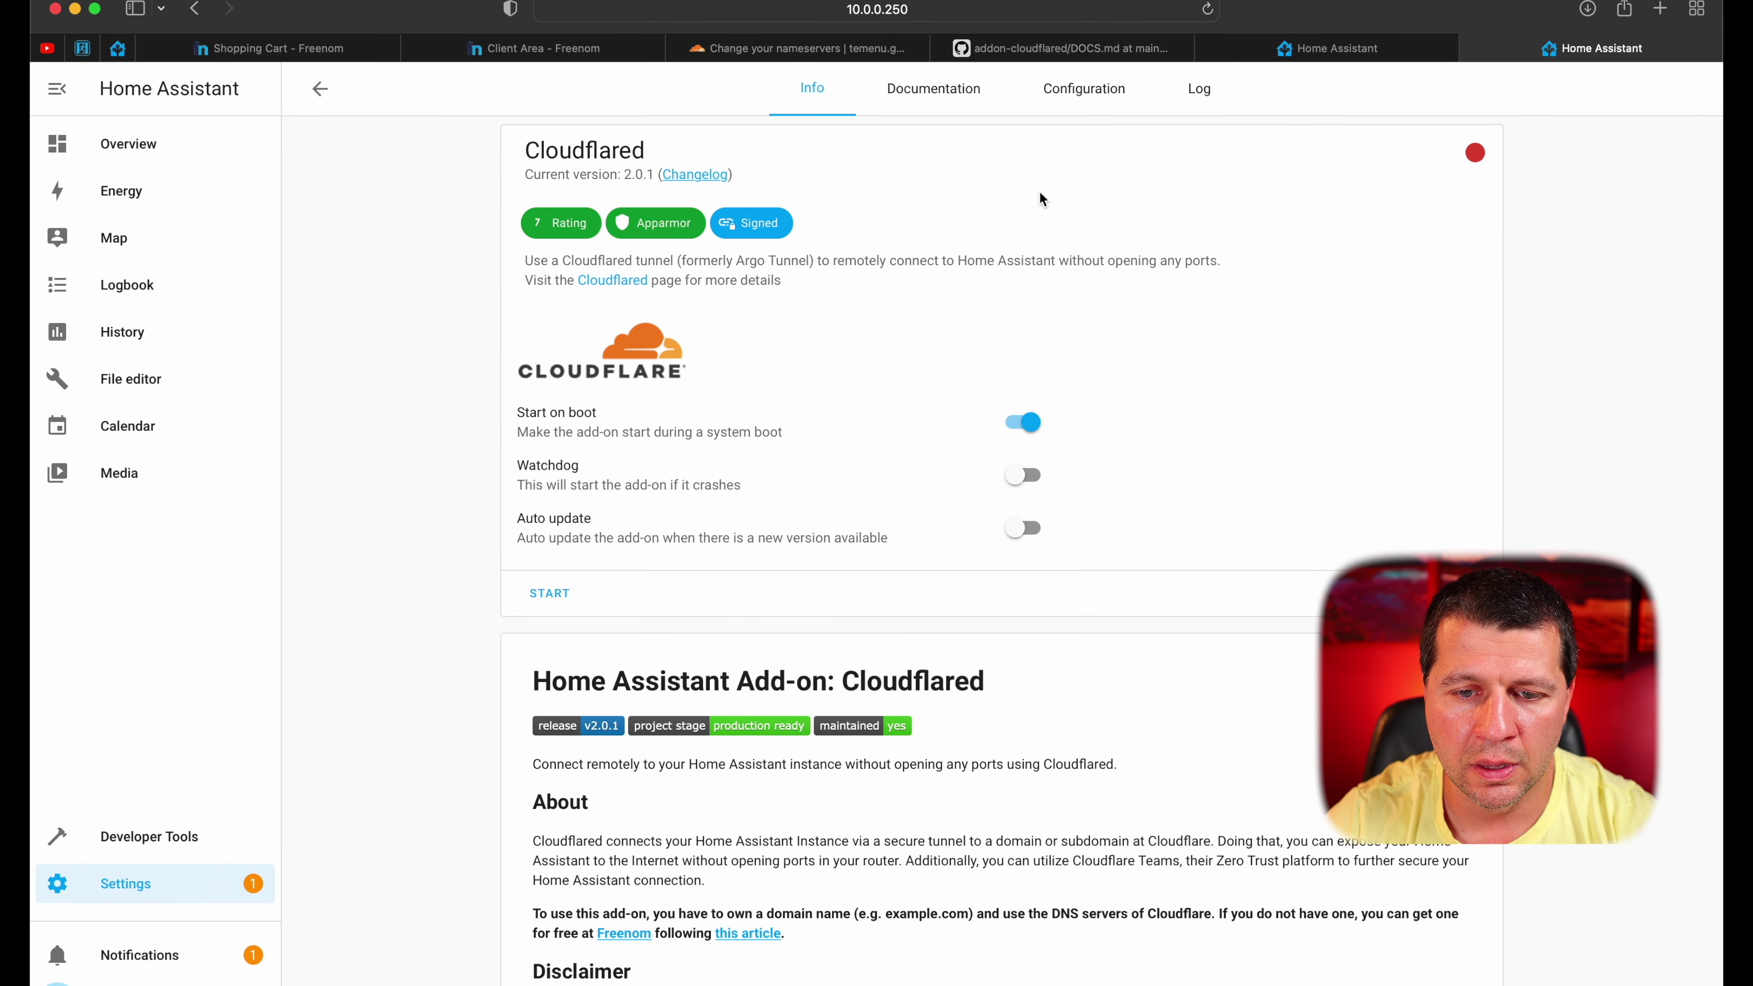
{"action": "left_click", "coordinate": [1085, 97]}
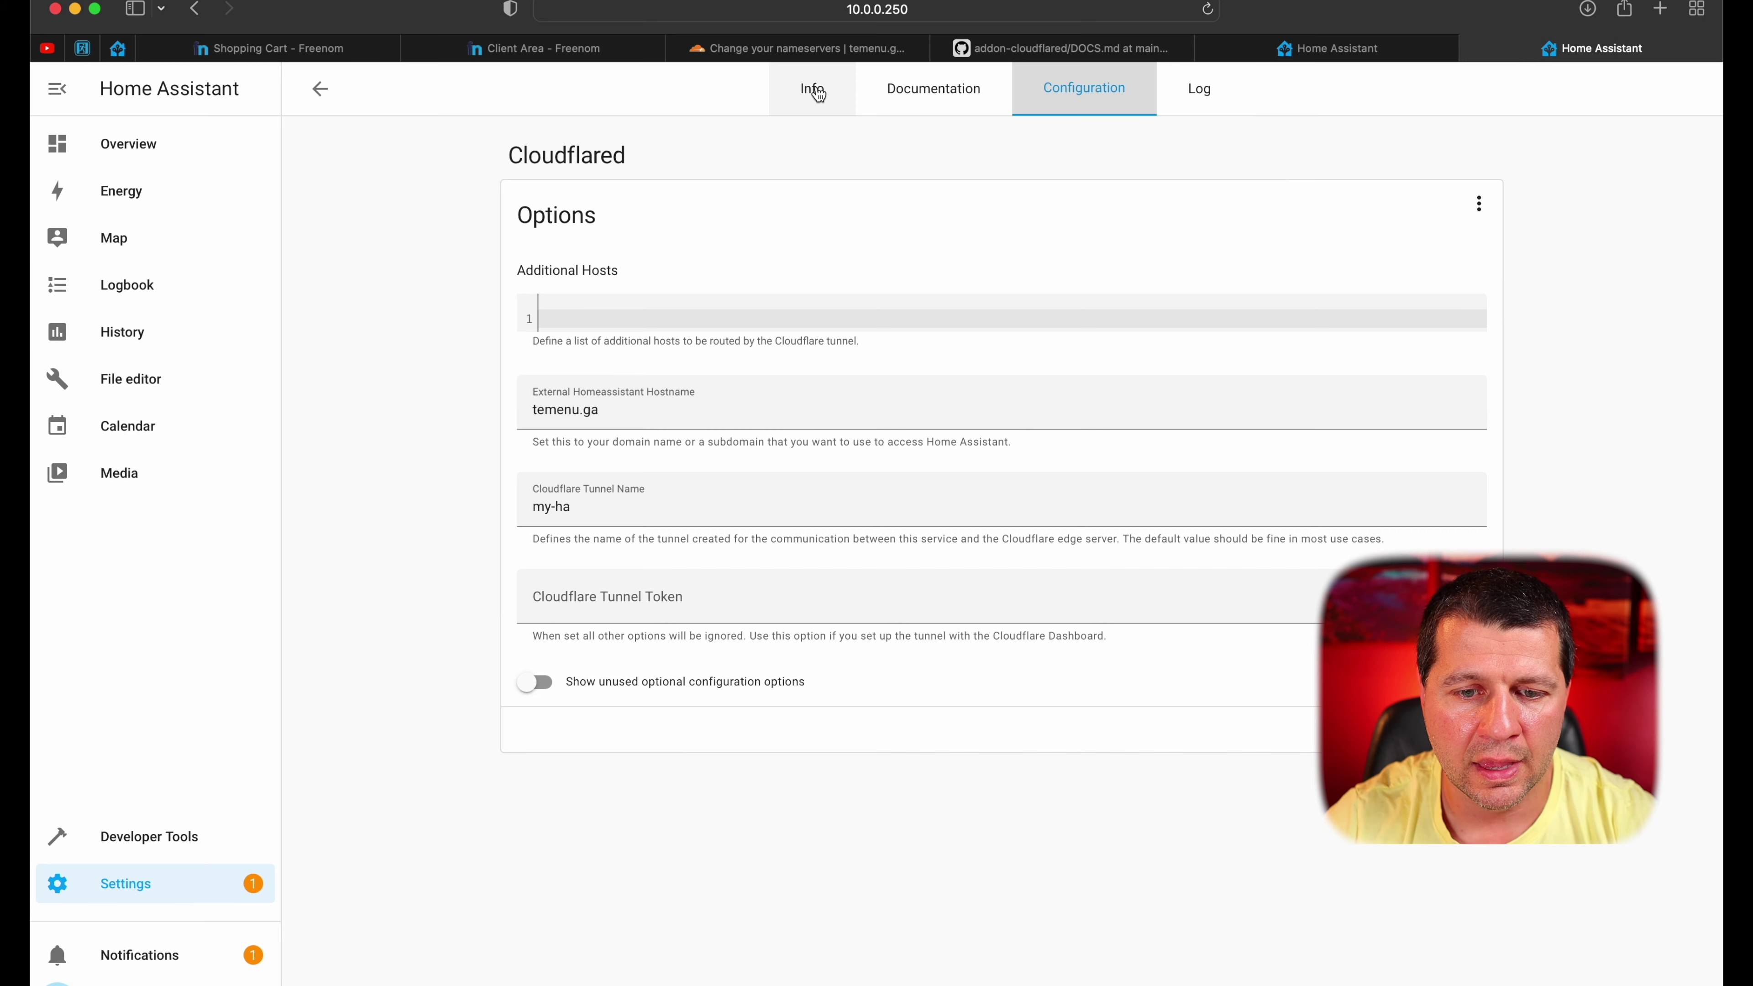
{"action": "left_click", "coordinate": [819, 95]}
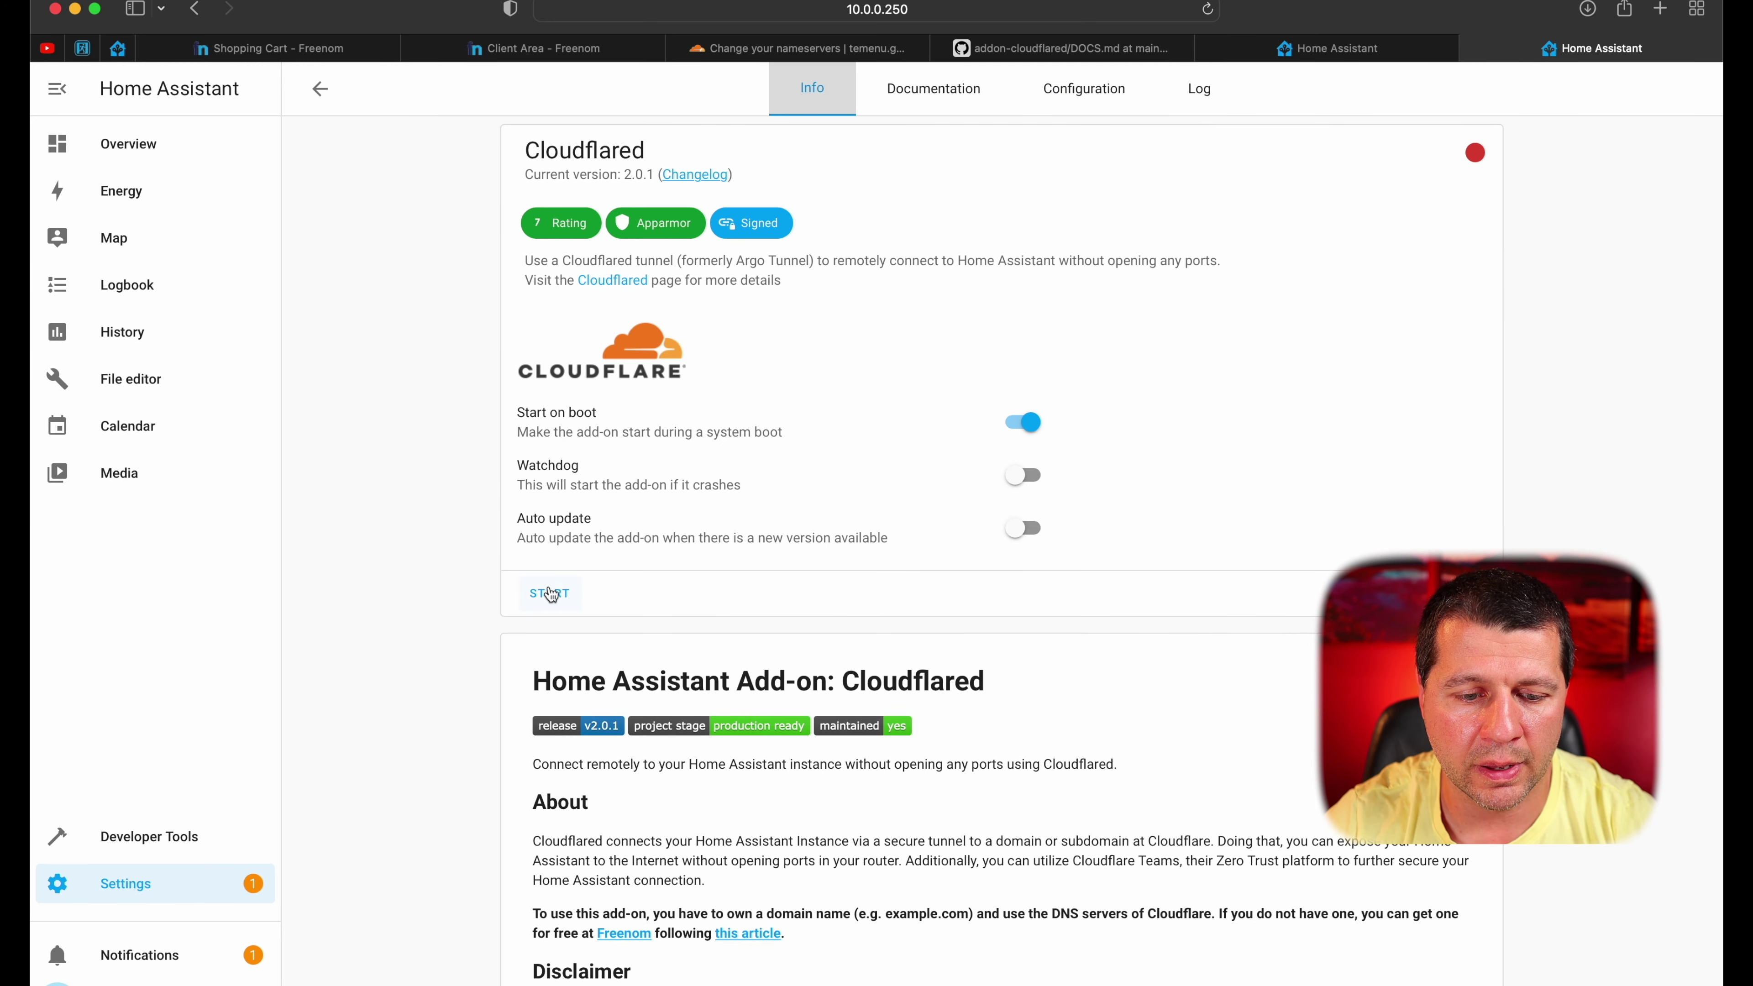
Start Cloudflared and refresh its log to show the Cloudflare login link
{"action": "left_click", "coordinate": [554, 594]}
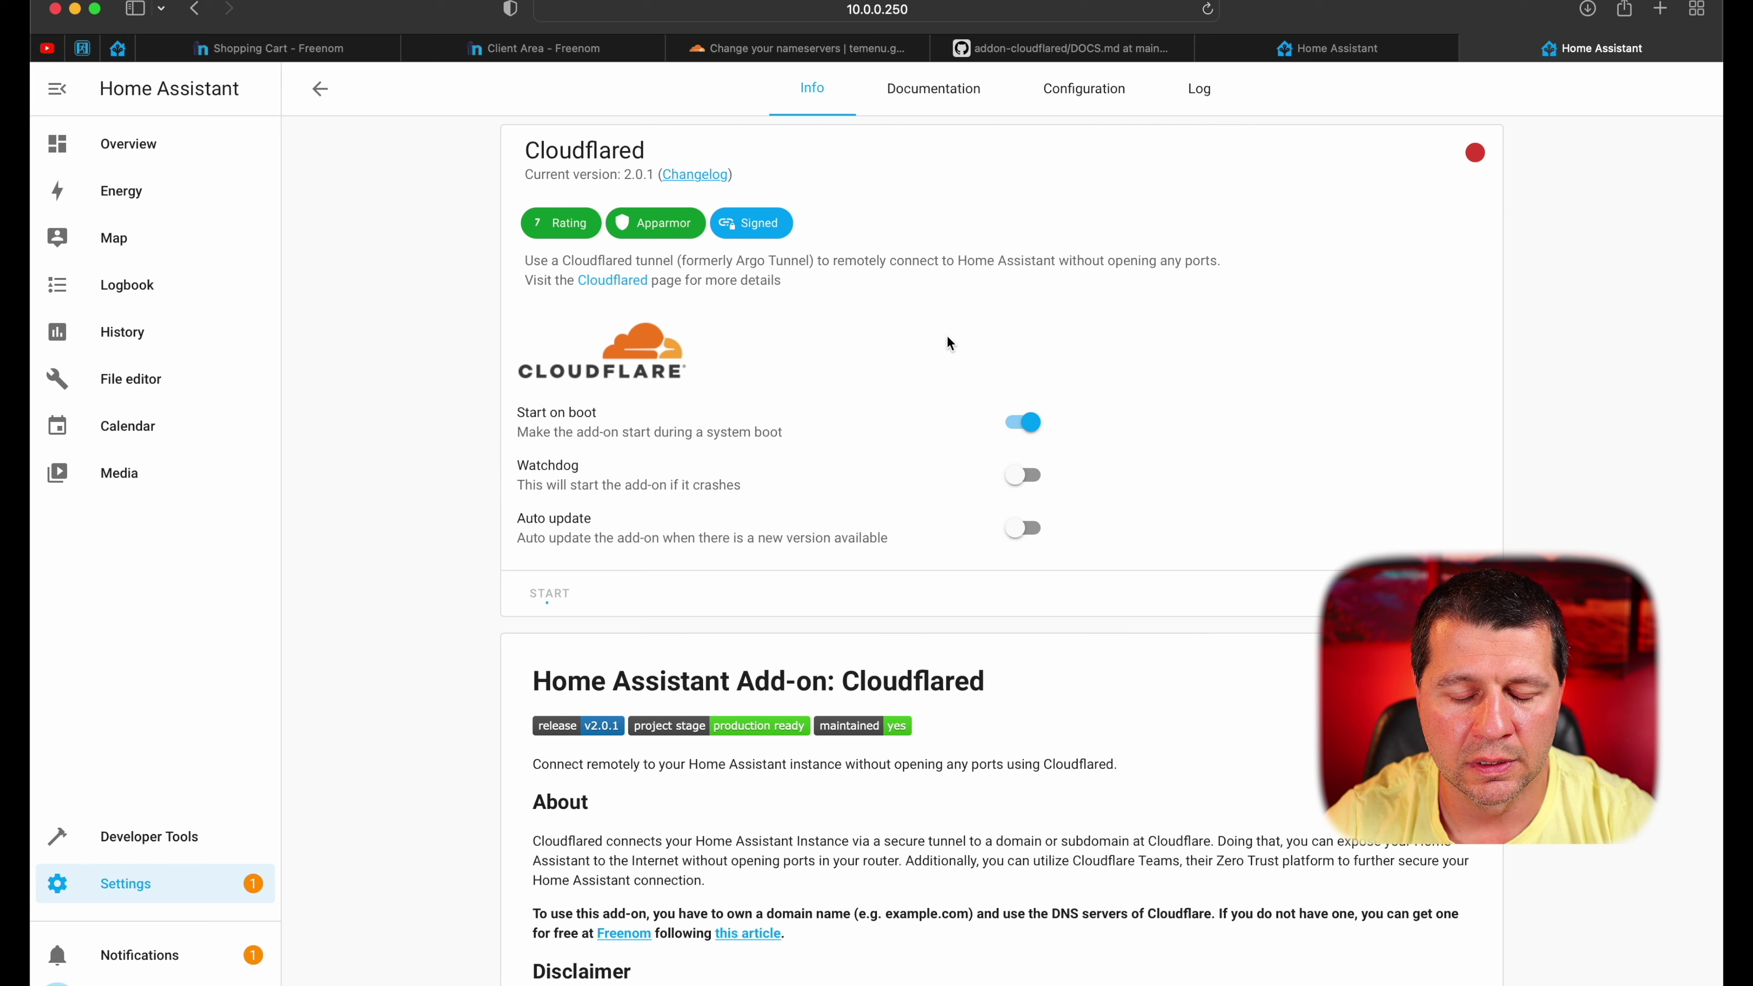
{"action": "left_click", "coordinate": [1206, 93]}
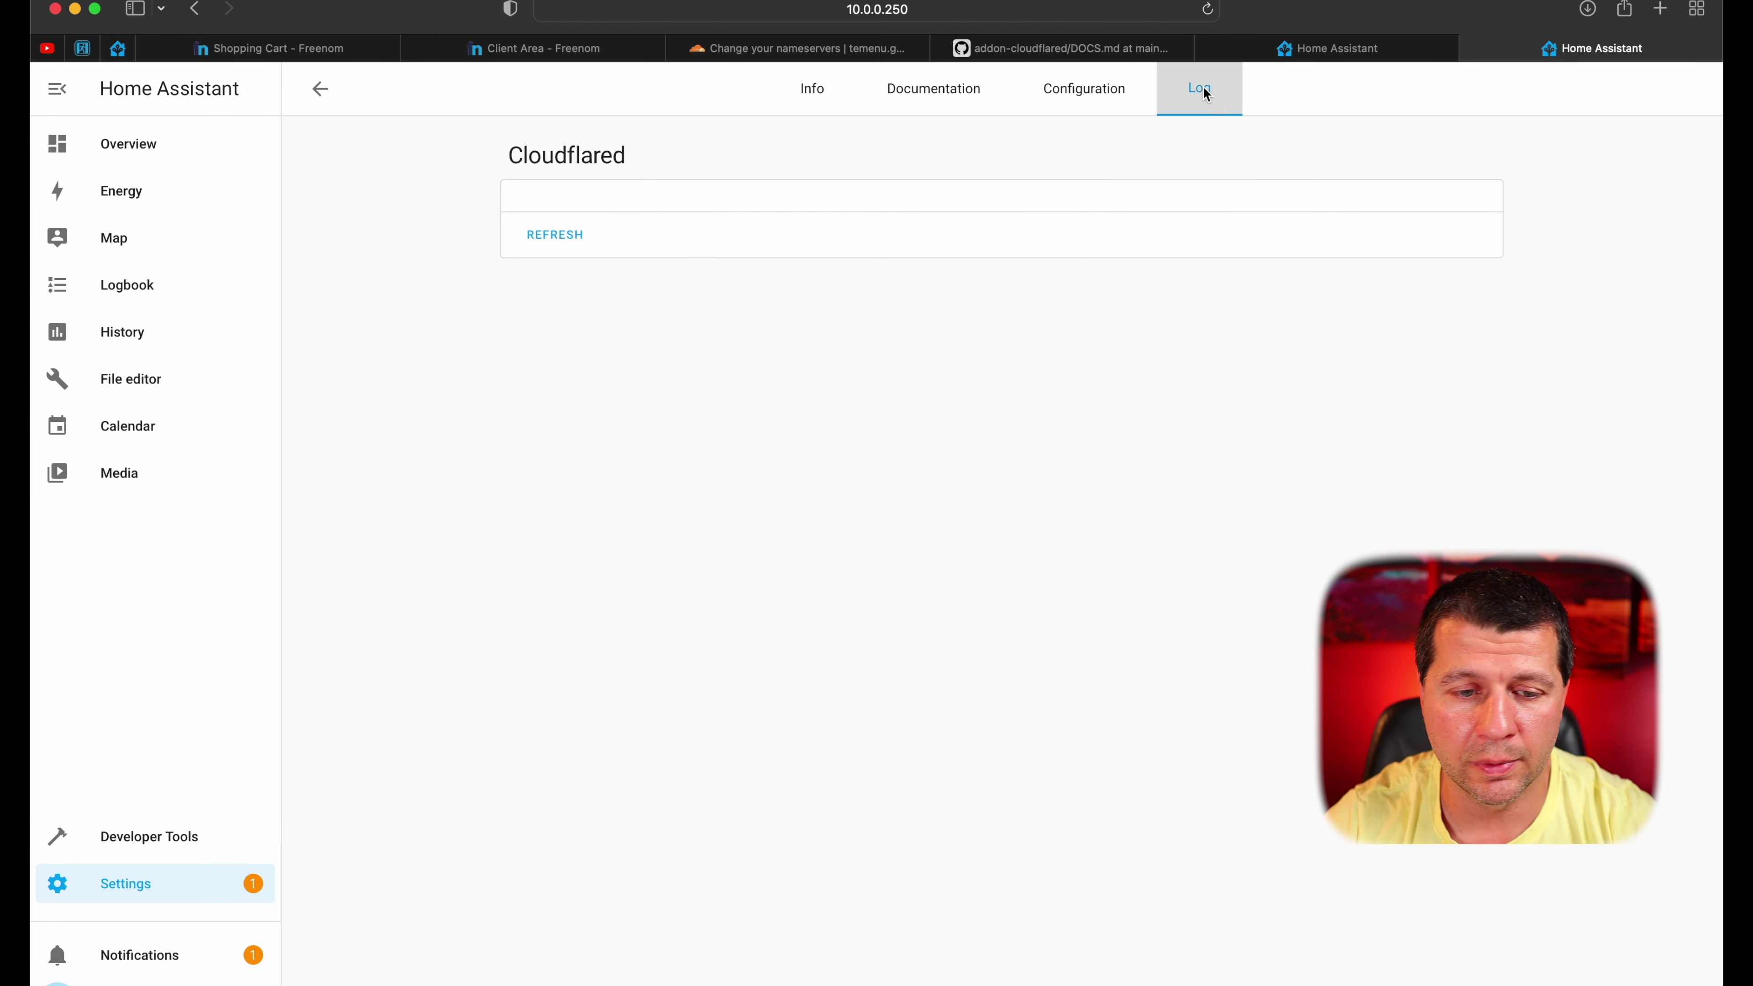
{"action": "left_click", "coordinate": [557, 247]}
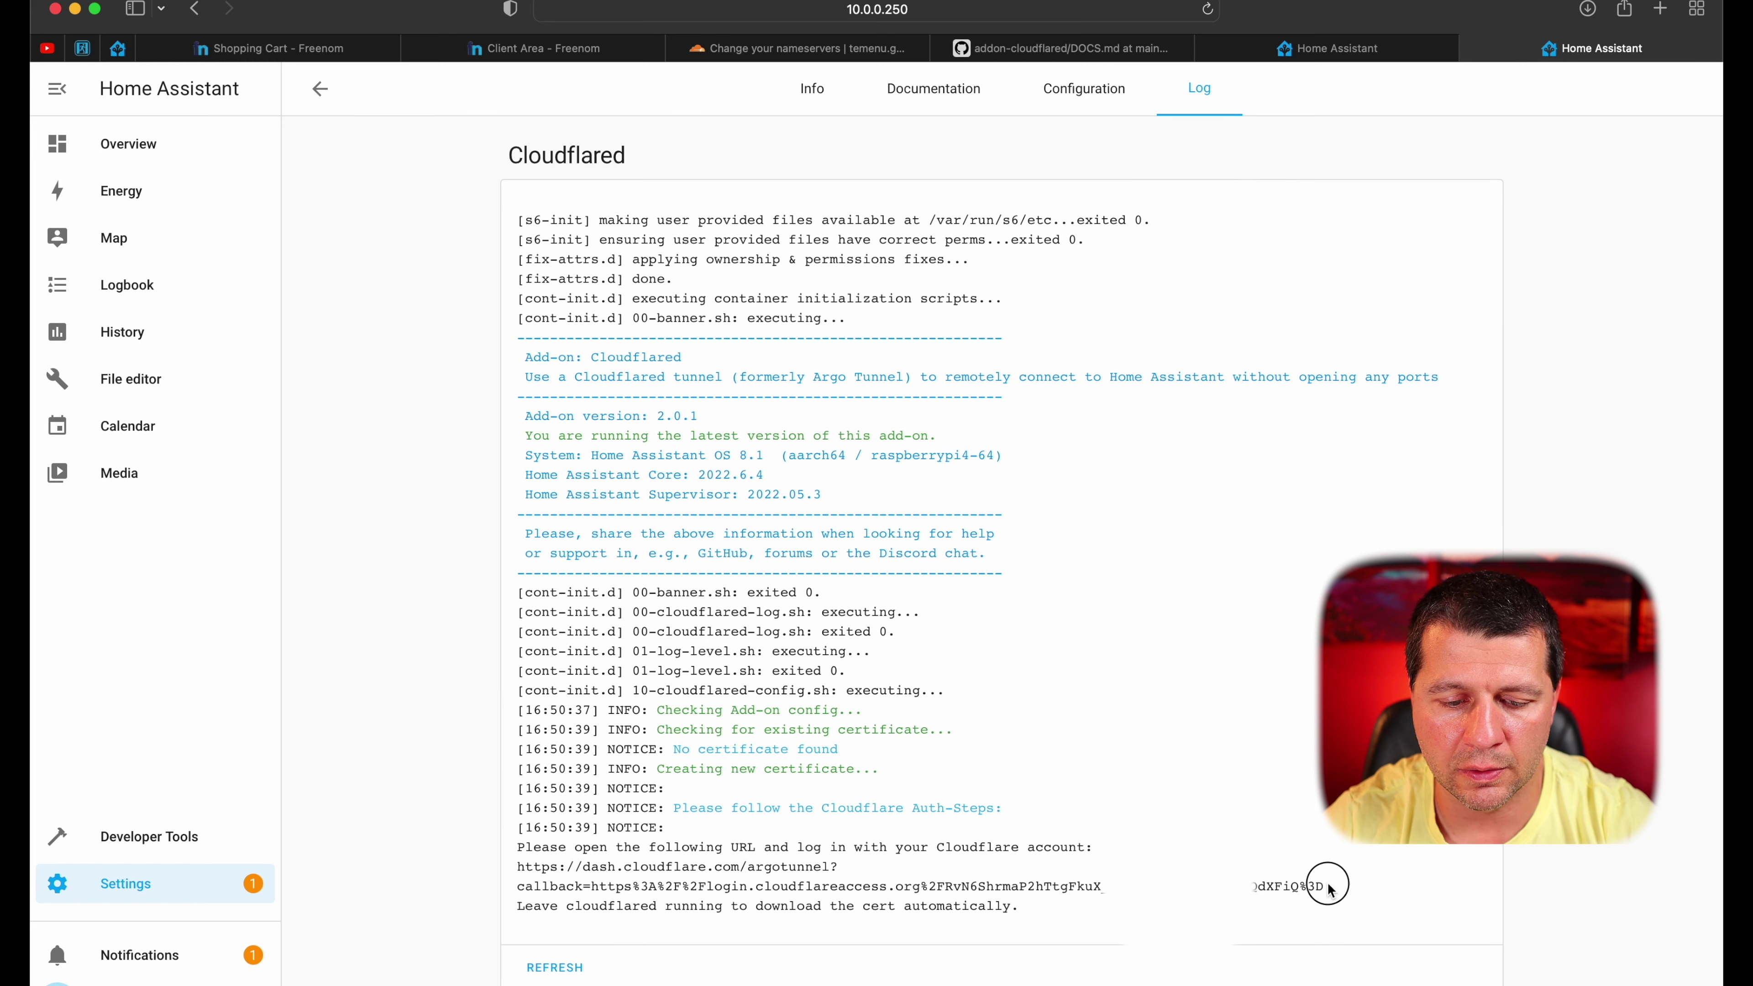
Copy the Cloudflare authorization link from the log and load it in a new tab
{"action": "left_click_drag", "start_coordinate": [1324, 887], "coordinate": [503, 859]}
{"action": "key", "text": "super+c"}
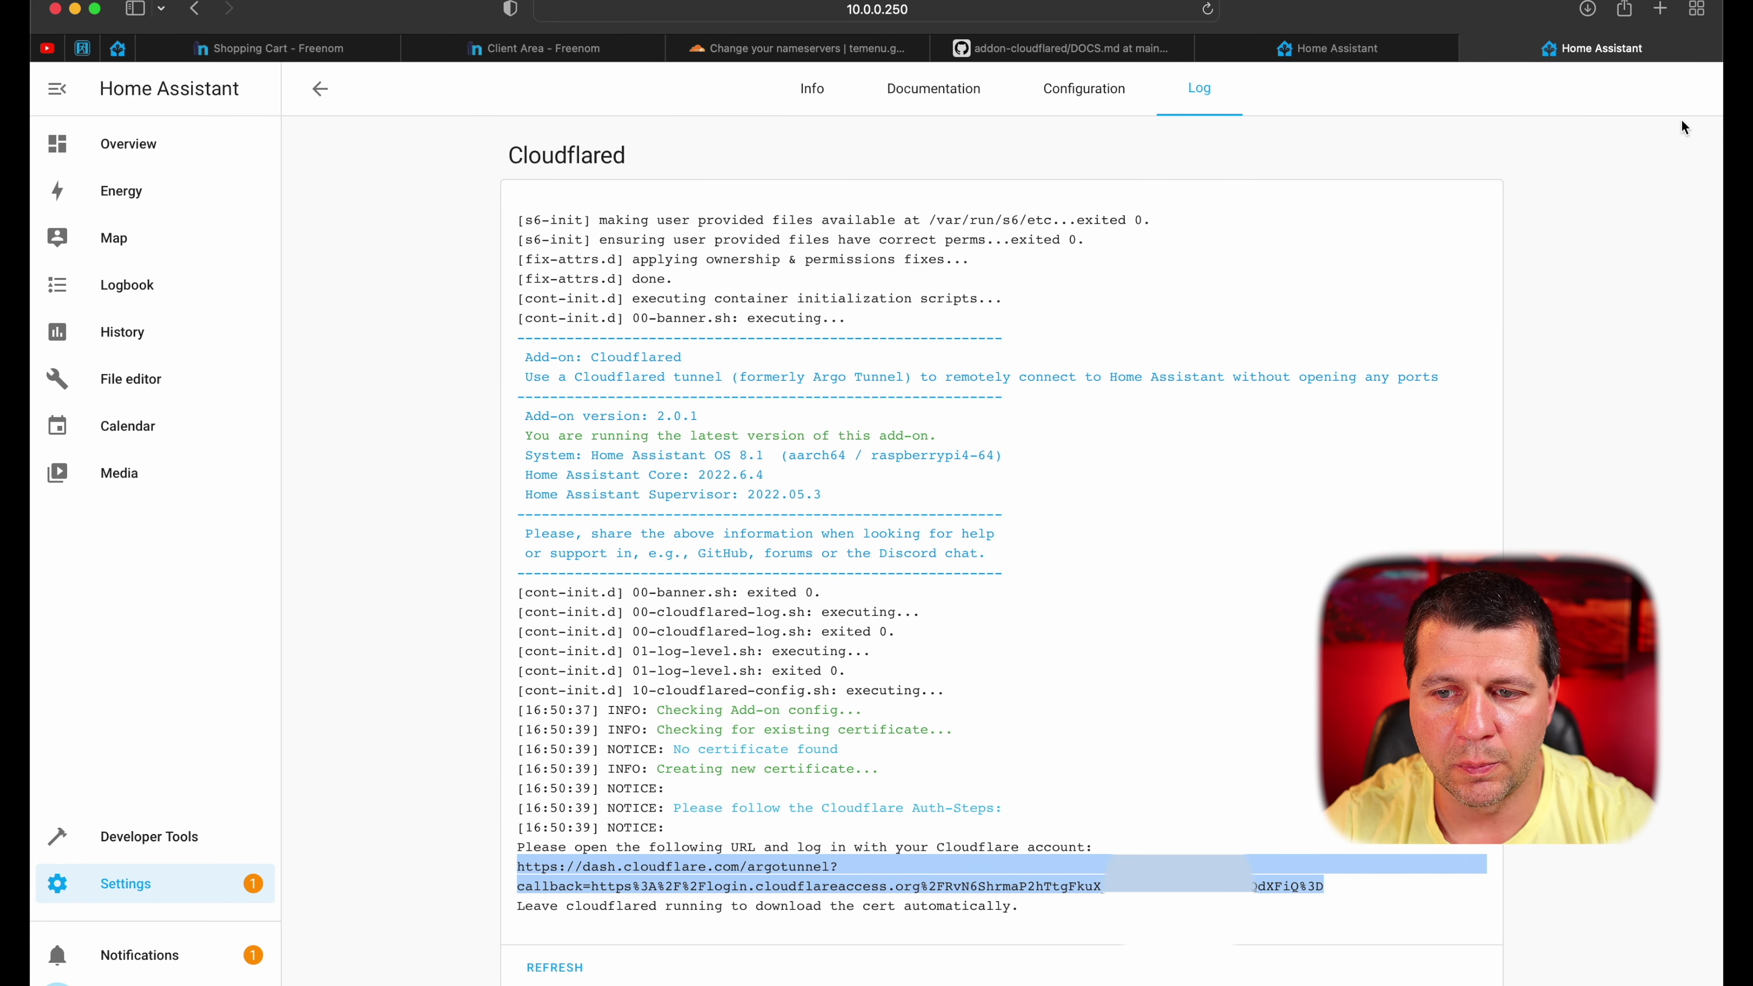
{"action": "left_click", "coordinate": [1660, 8]}
{"action": "key", "text": "super+v"}
{"action": "key", "text": "Return"}
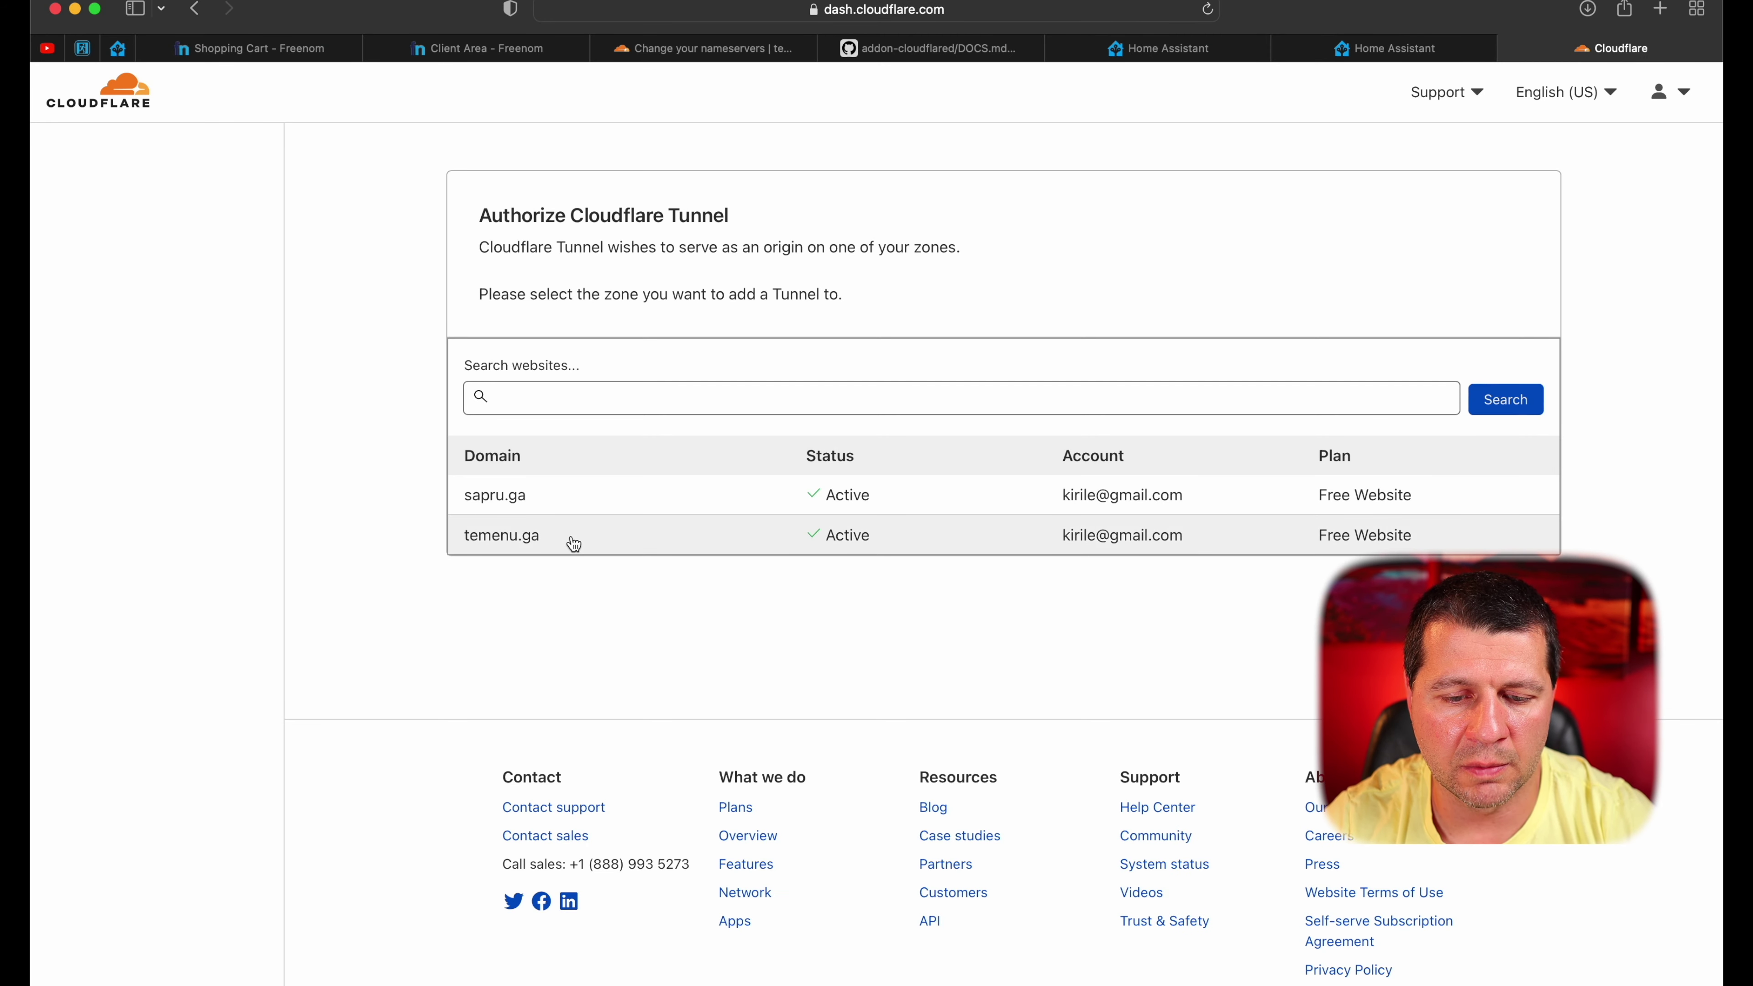
Authorize the tunnel for the temenu.ga zone and dismiss the success notice
{"action": "left_click", "coordinate": [572, 542]}
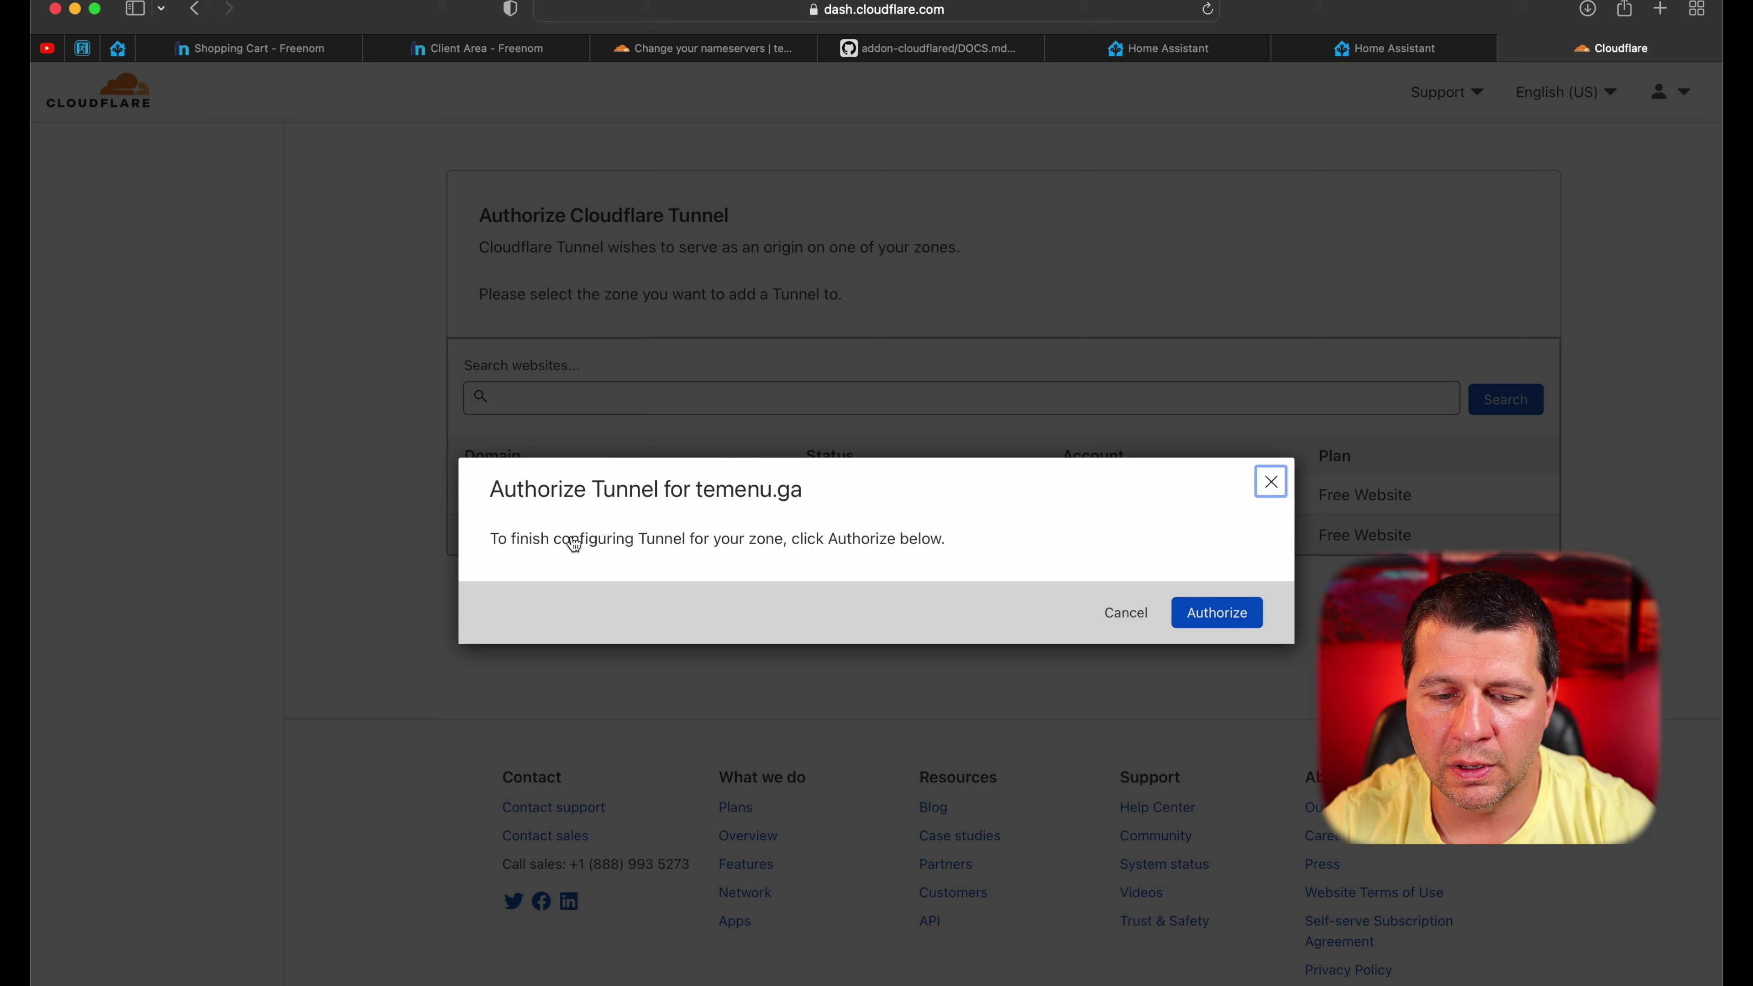
{"action": "left_click", "coordinate": [1220, 620]}
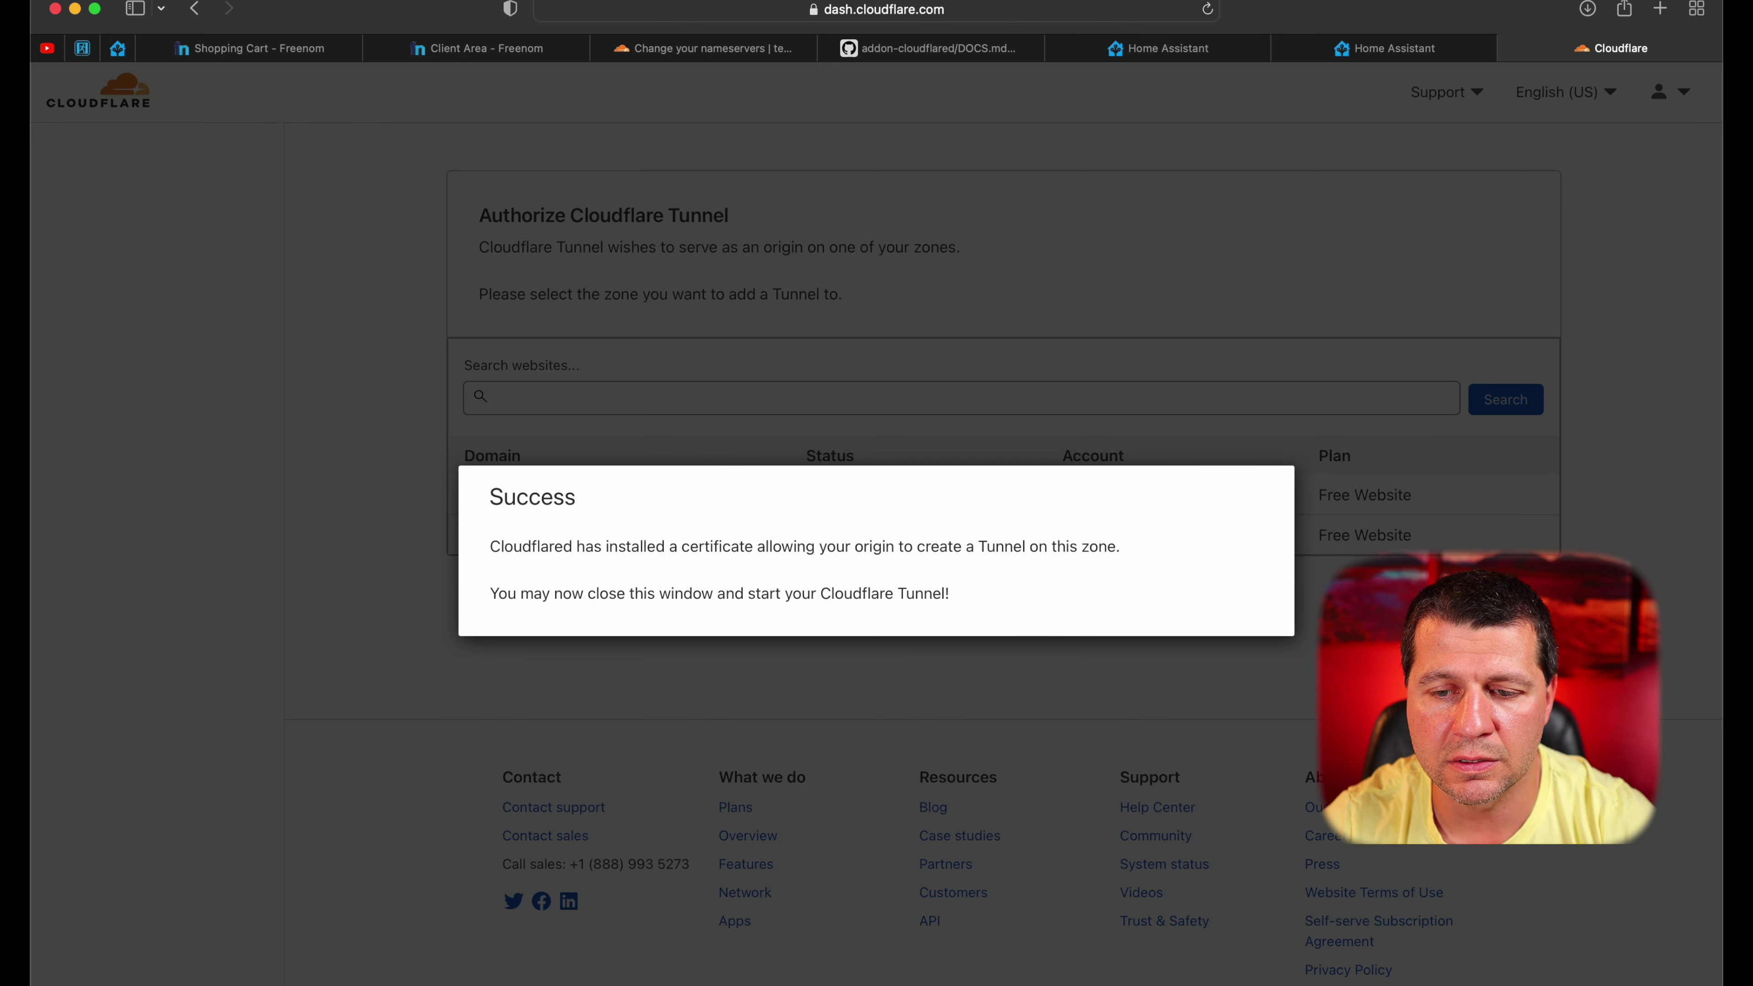
{"action": "left_click", "coordinate": [1305, 587]}
Check the Cloudflared log for tunnel my-ha, the temenu.ga CNAME and four registered connections
{"action": "left_click", "coordinate": [1385, 48]}
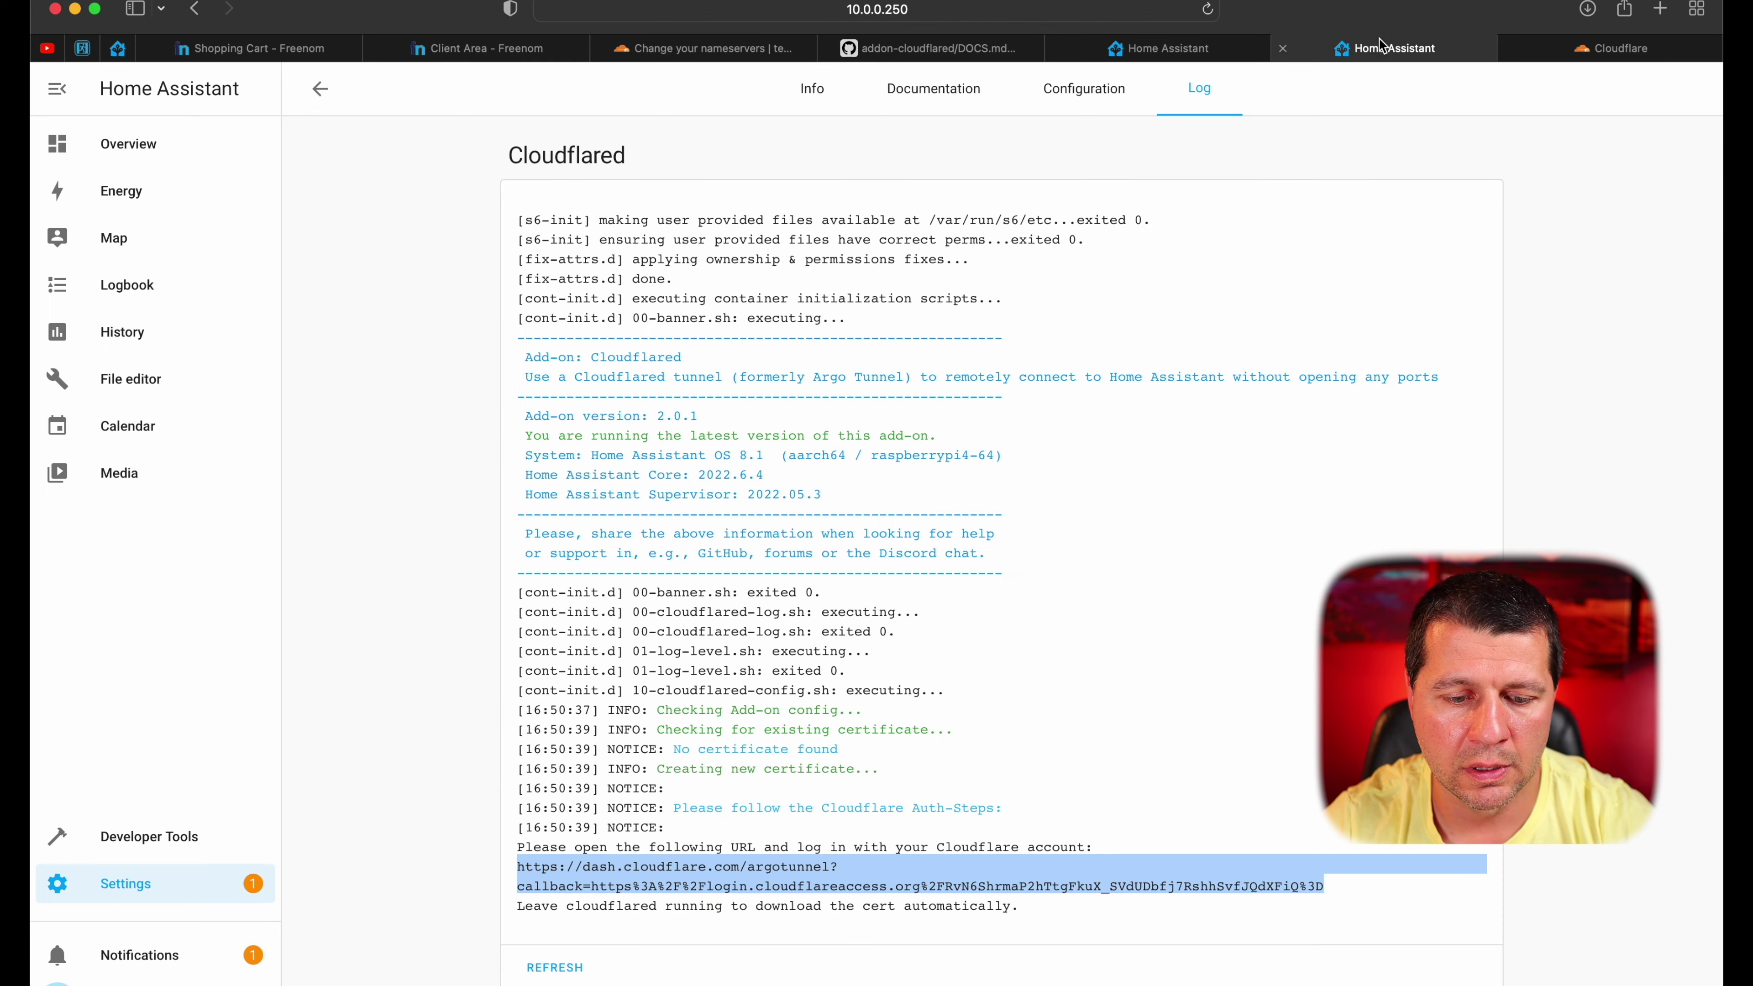
{"action": "scroll", "coordinate": [565, 967], "scroll_direction": "down", "scroll_amount": 10}
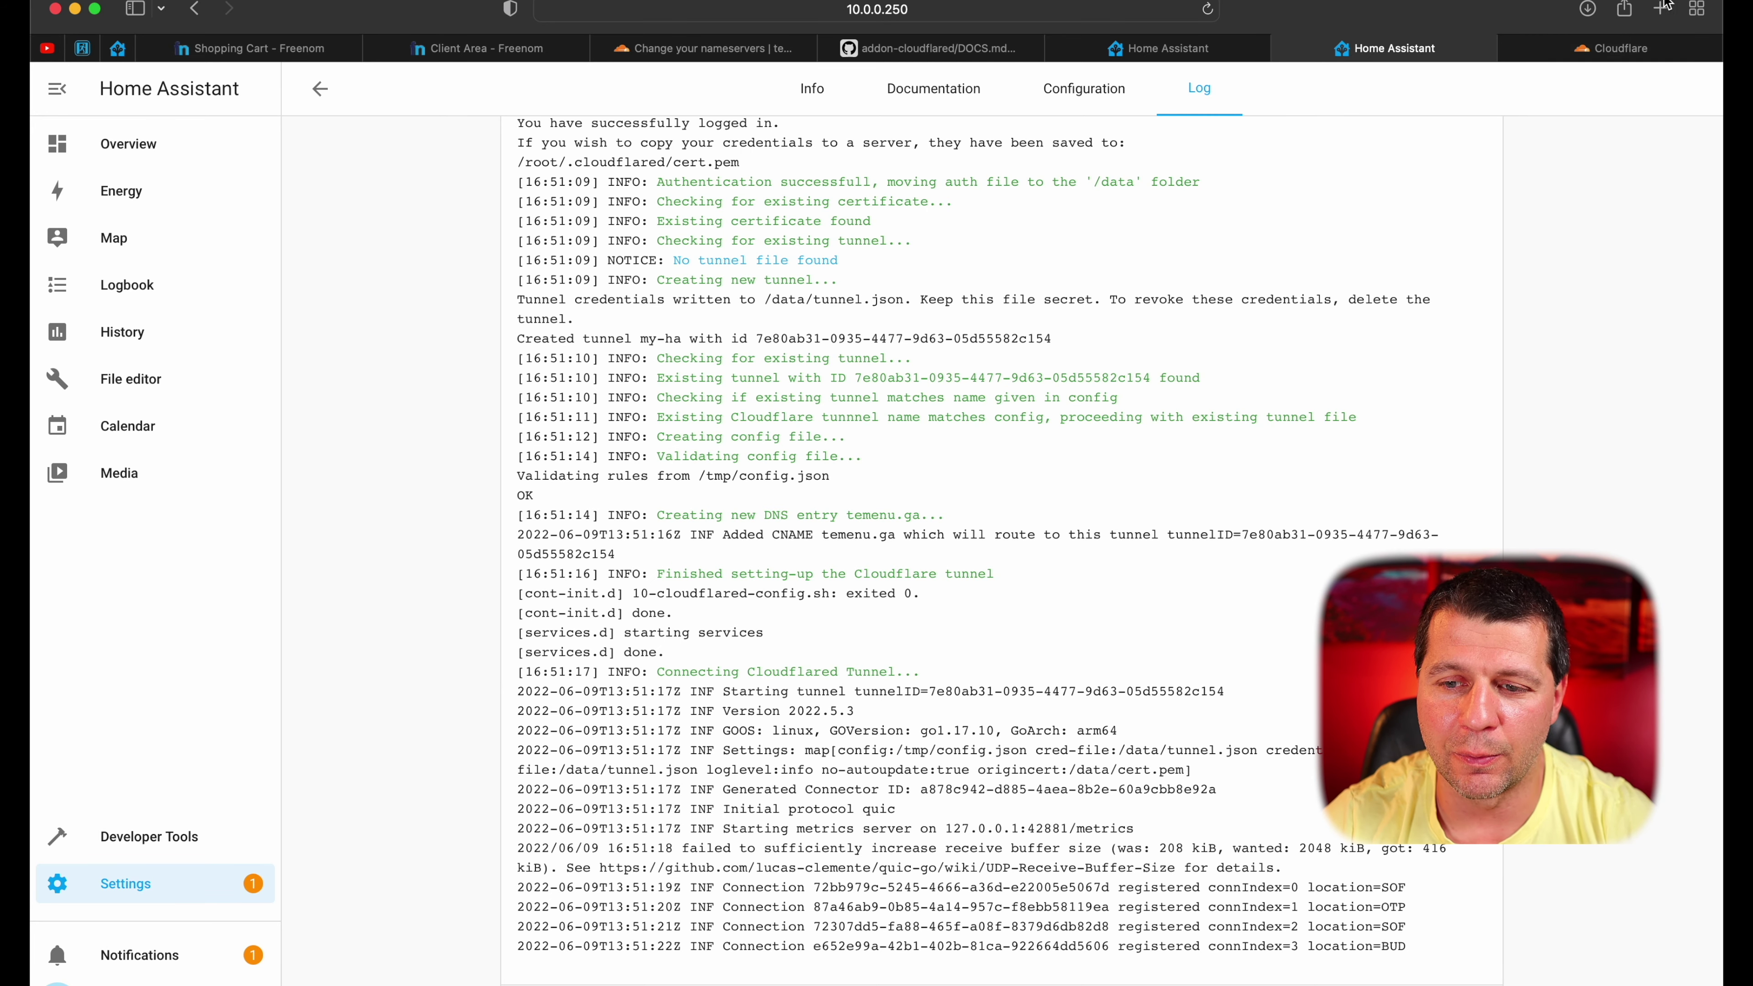
Load temenu.ga in a new tab, reaching the Home Assistant login page over plain http
{"action": "left_click", "coordinate": [1662, 8]}
{"action": "type", "text": "tem"}
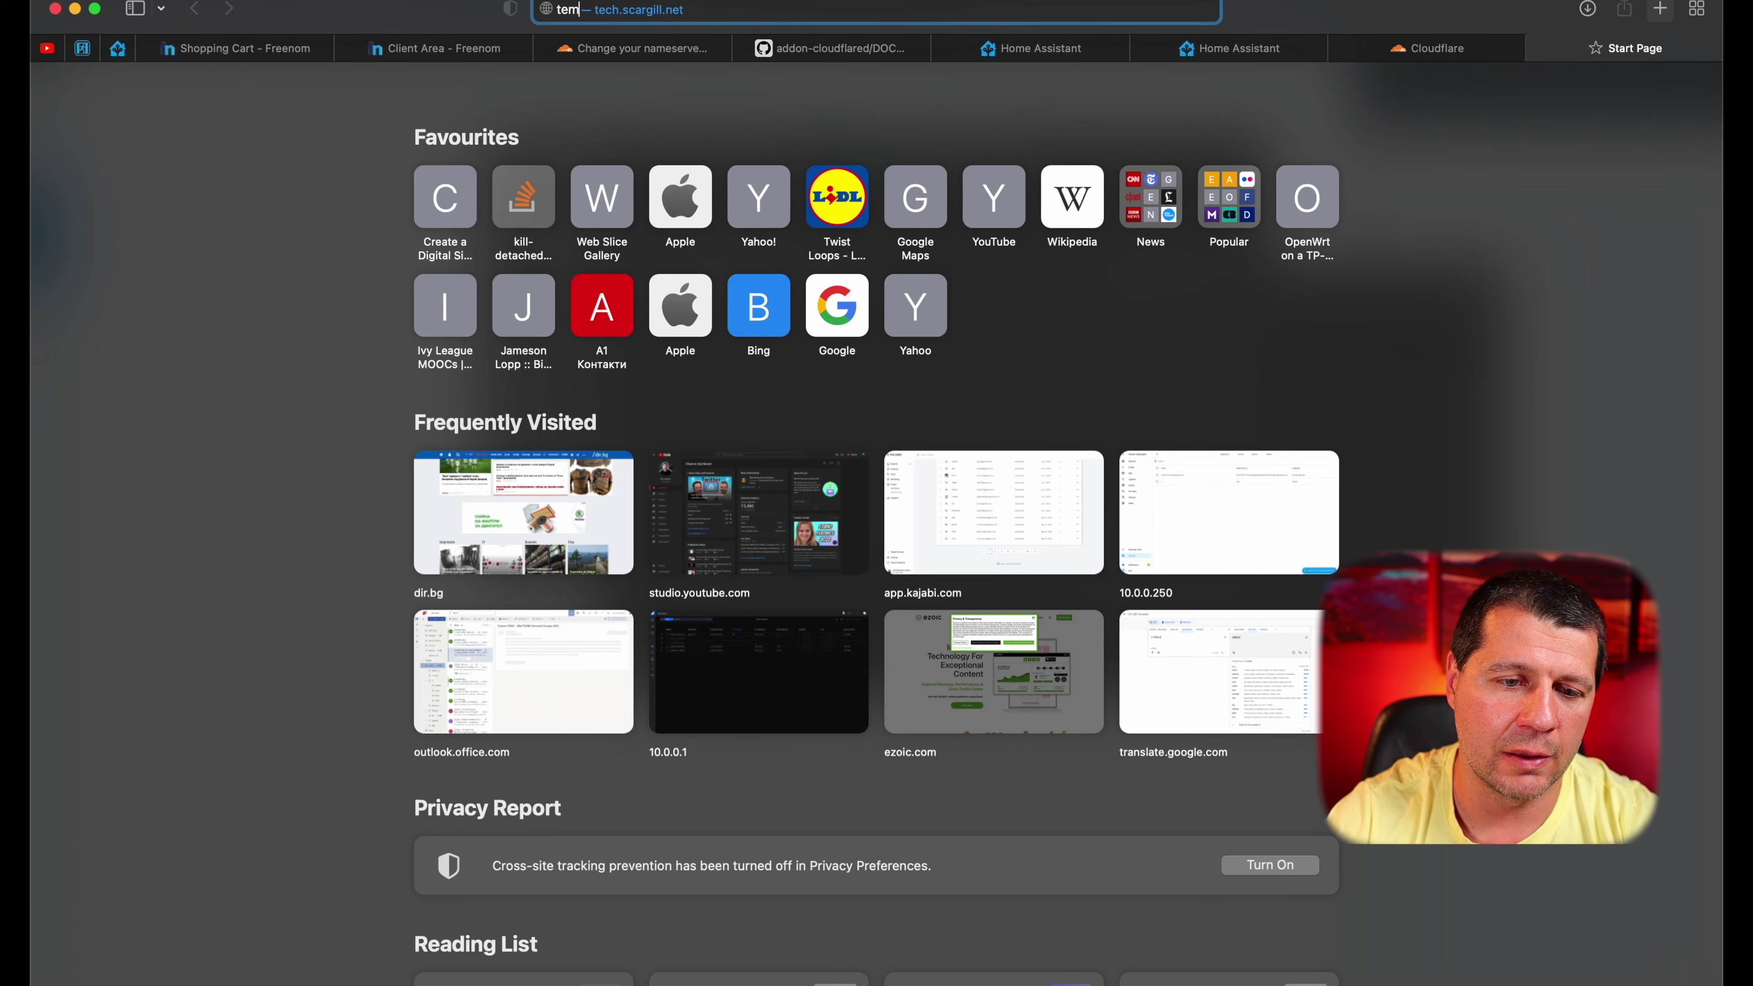
{"action": "type", "text": "enuy"}
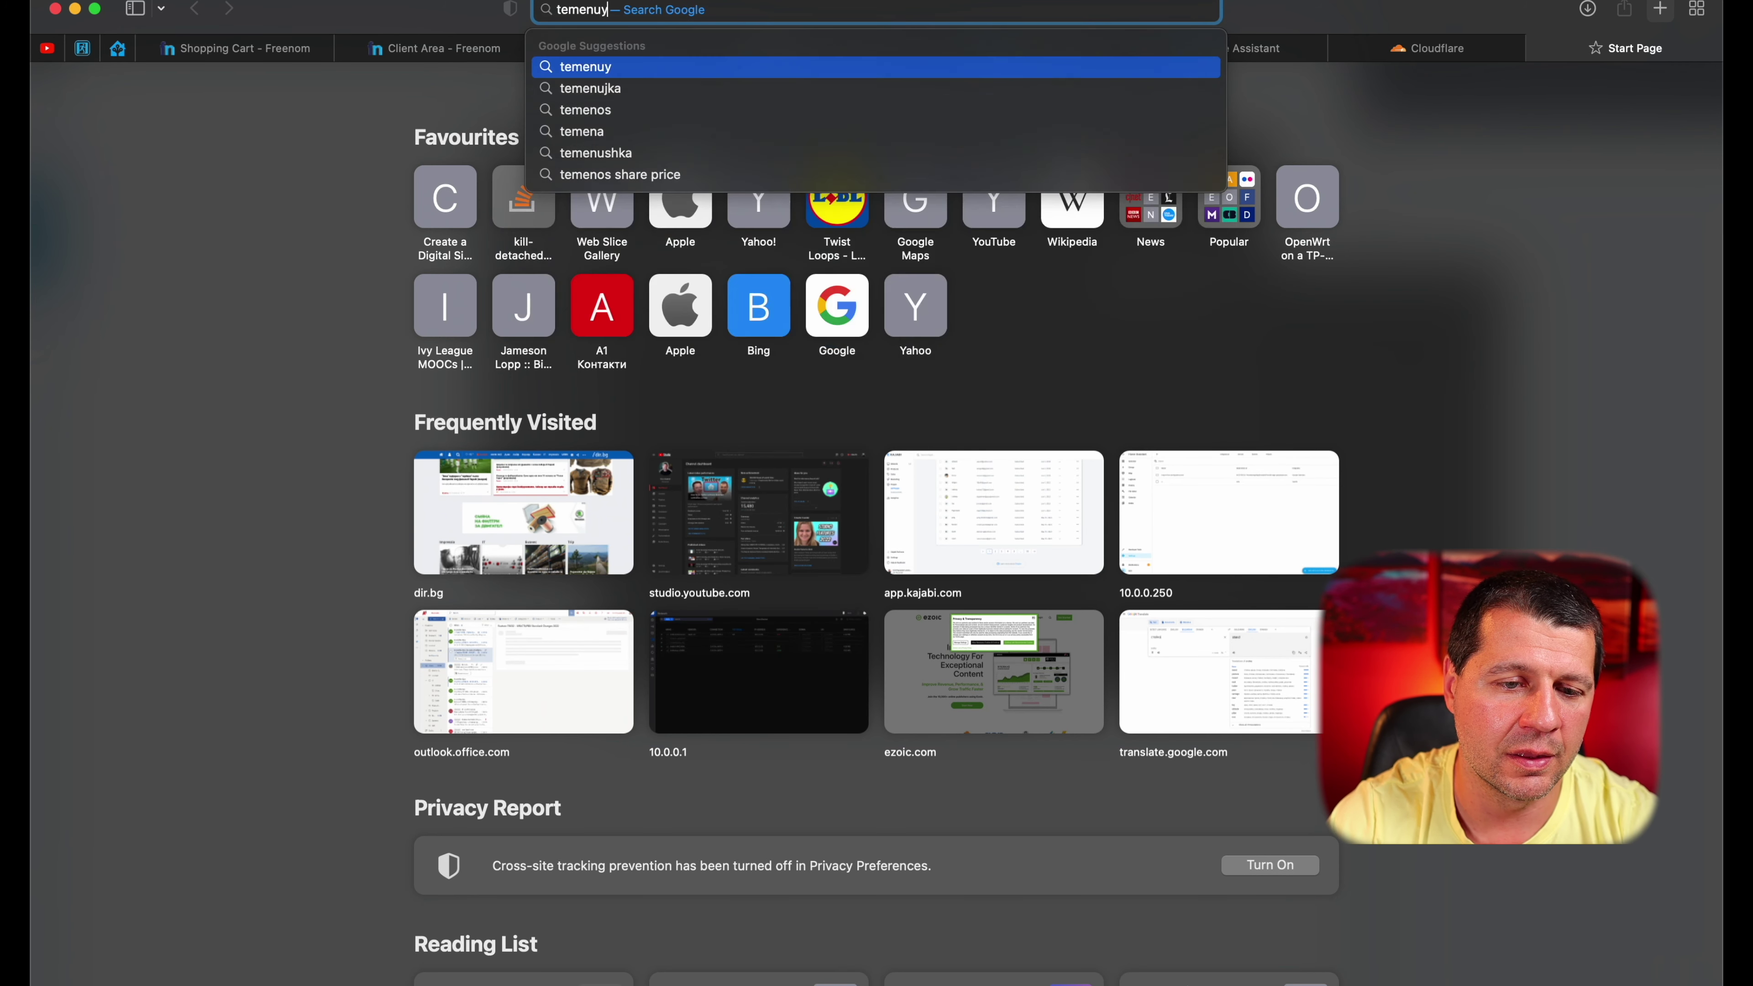
{"action": "key", "text": "BackSpace"}
{"action": "type", "text": ".ga"}
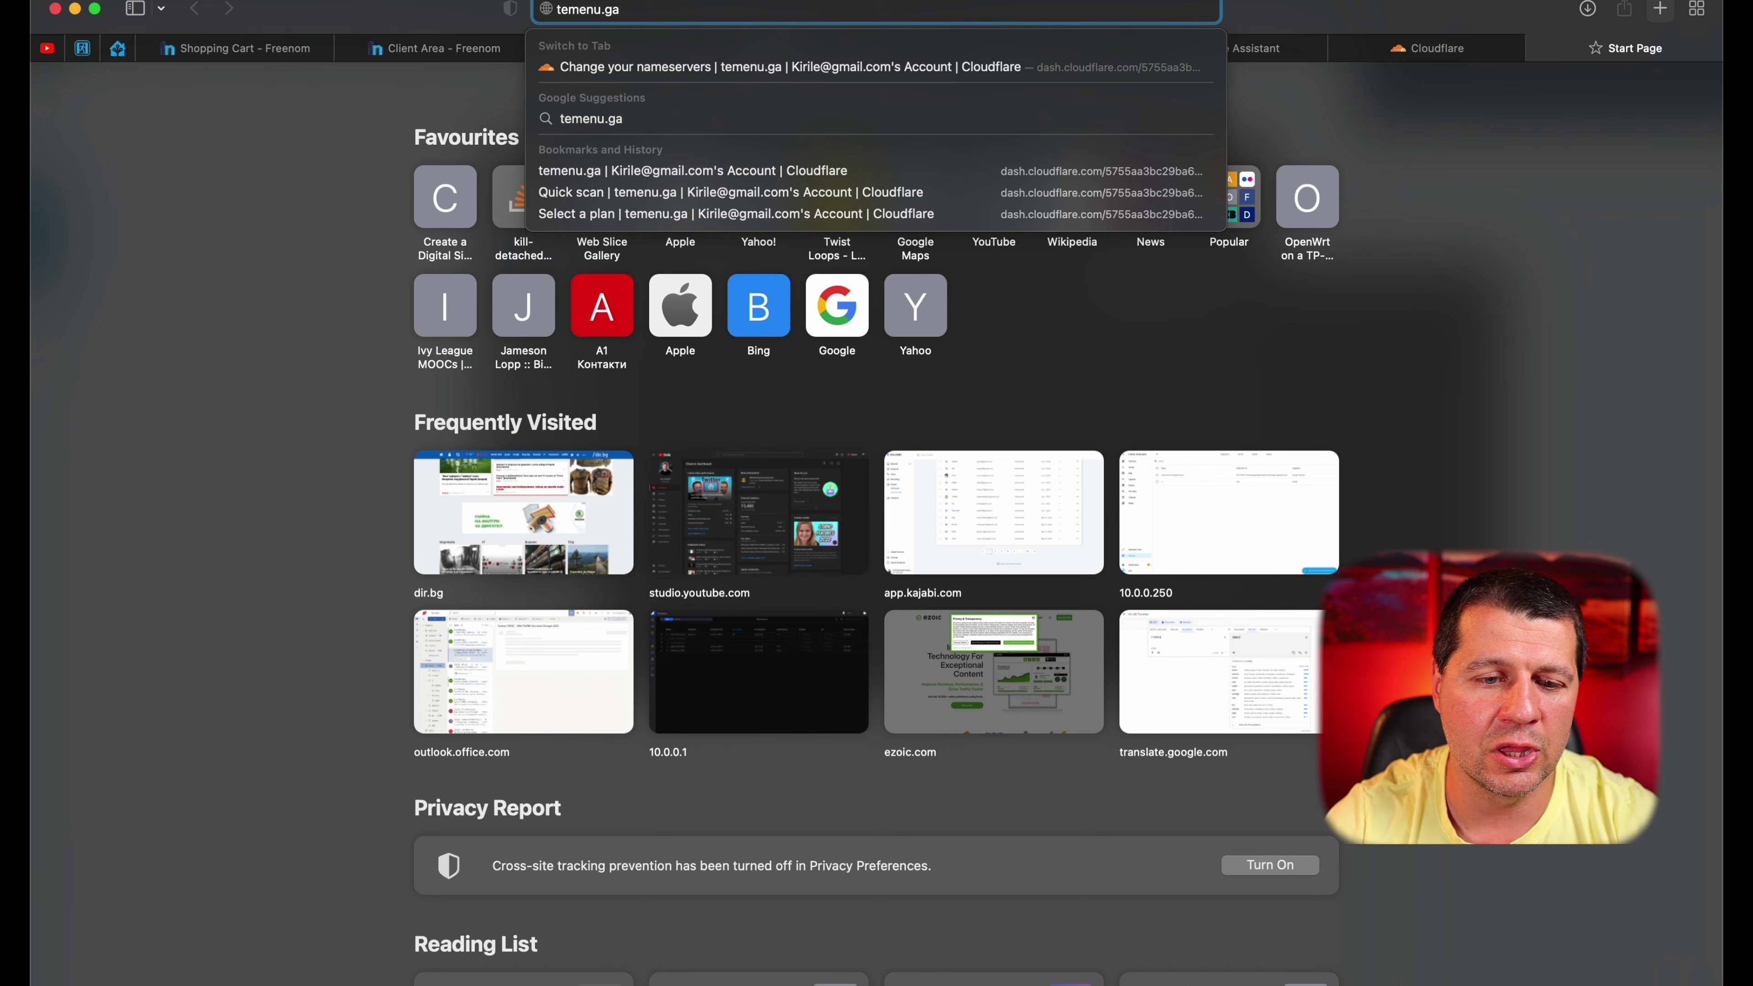
{"action": "key", "text": "Return"}
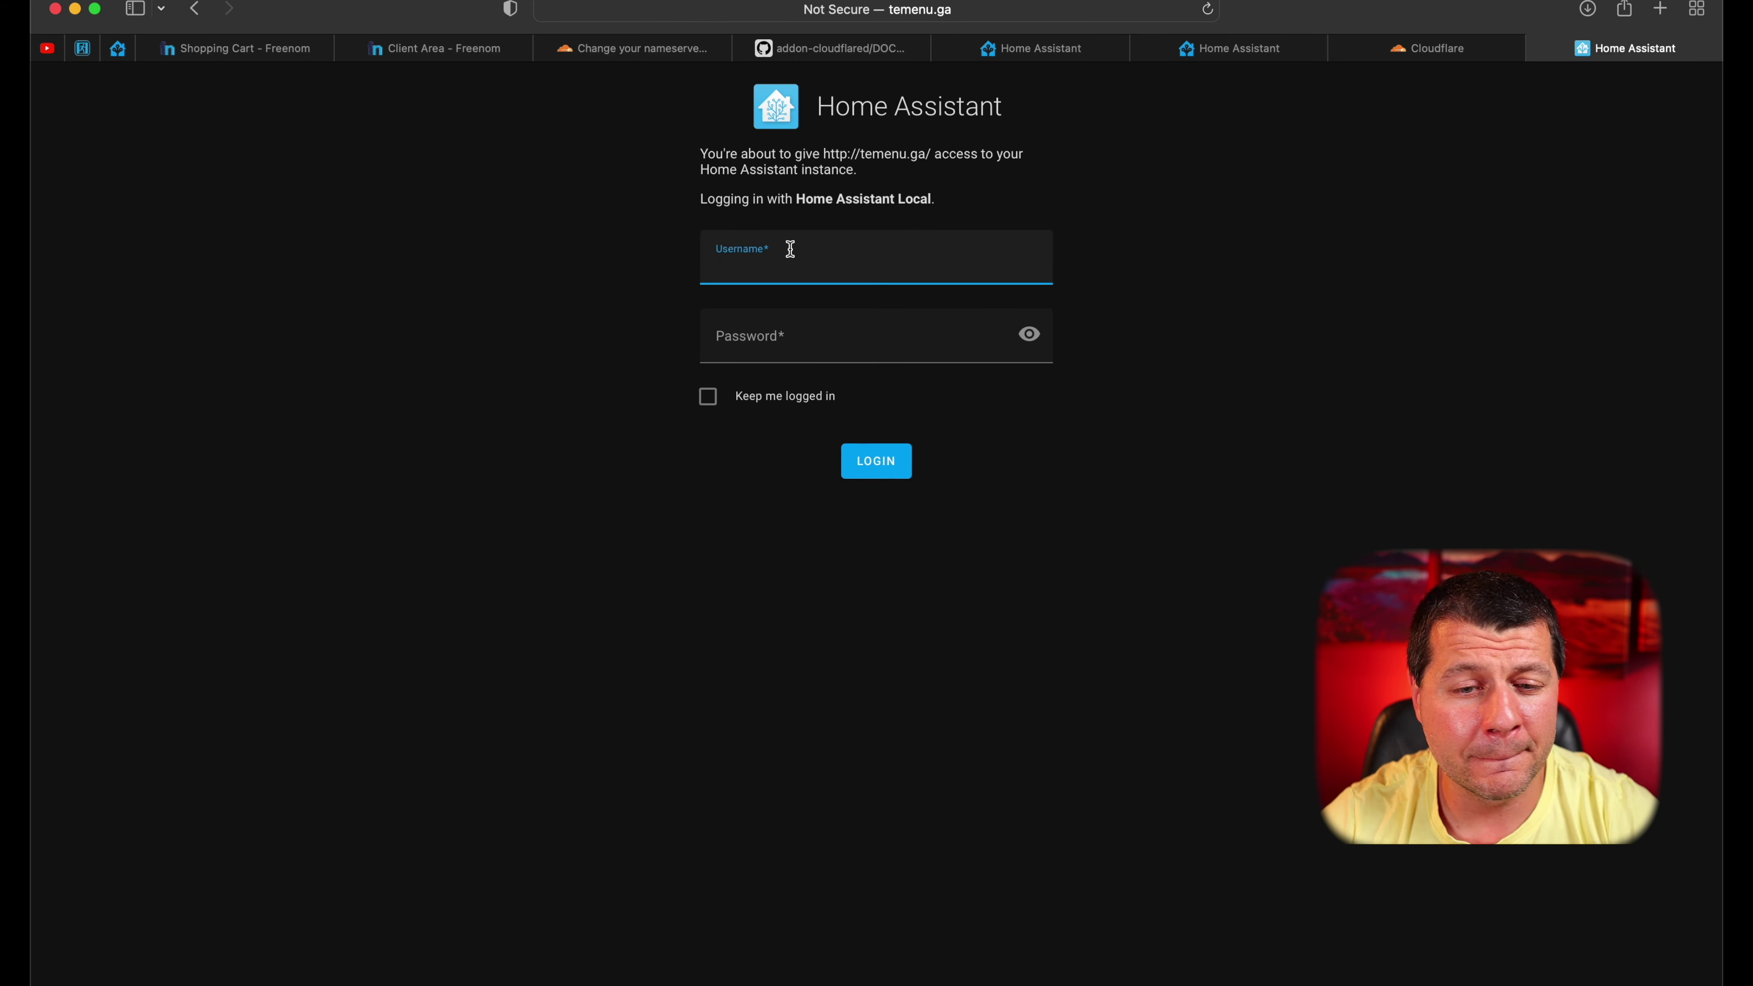
{"action": "left_click", "coordinate": [999, 14]}
{"action": "left_click", "coordinate": [578, 10]}
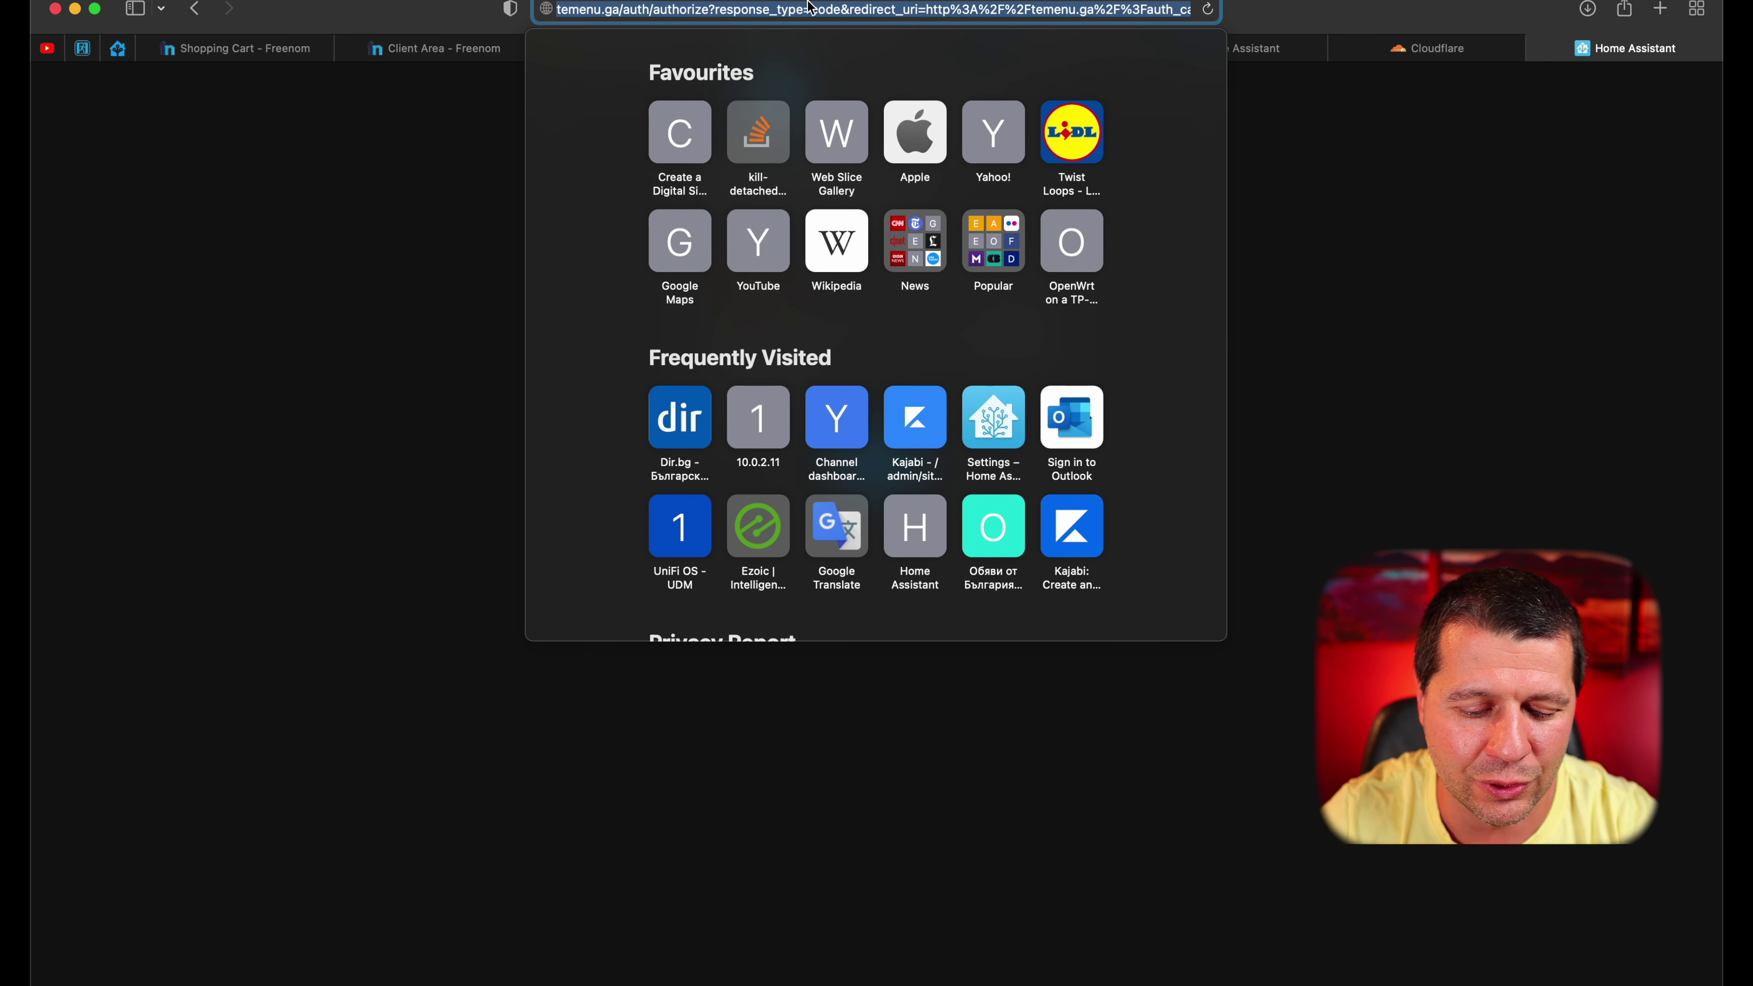
{"action": "key", "text": "BackSpace"}
{"action": "type", "text": "https"}
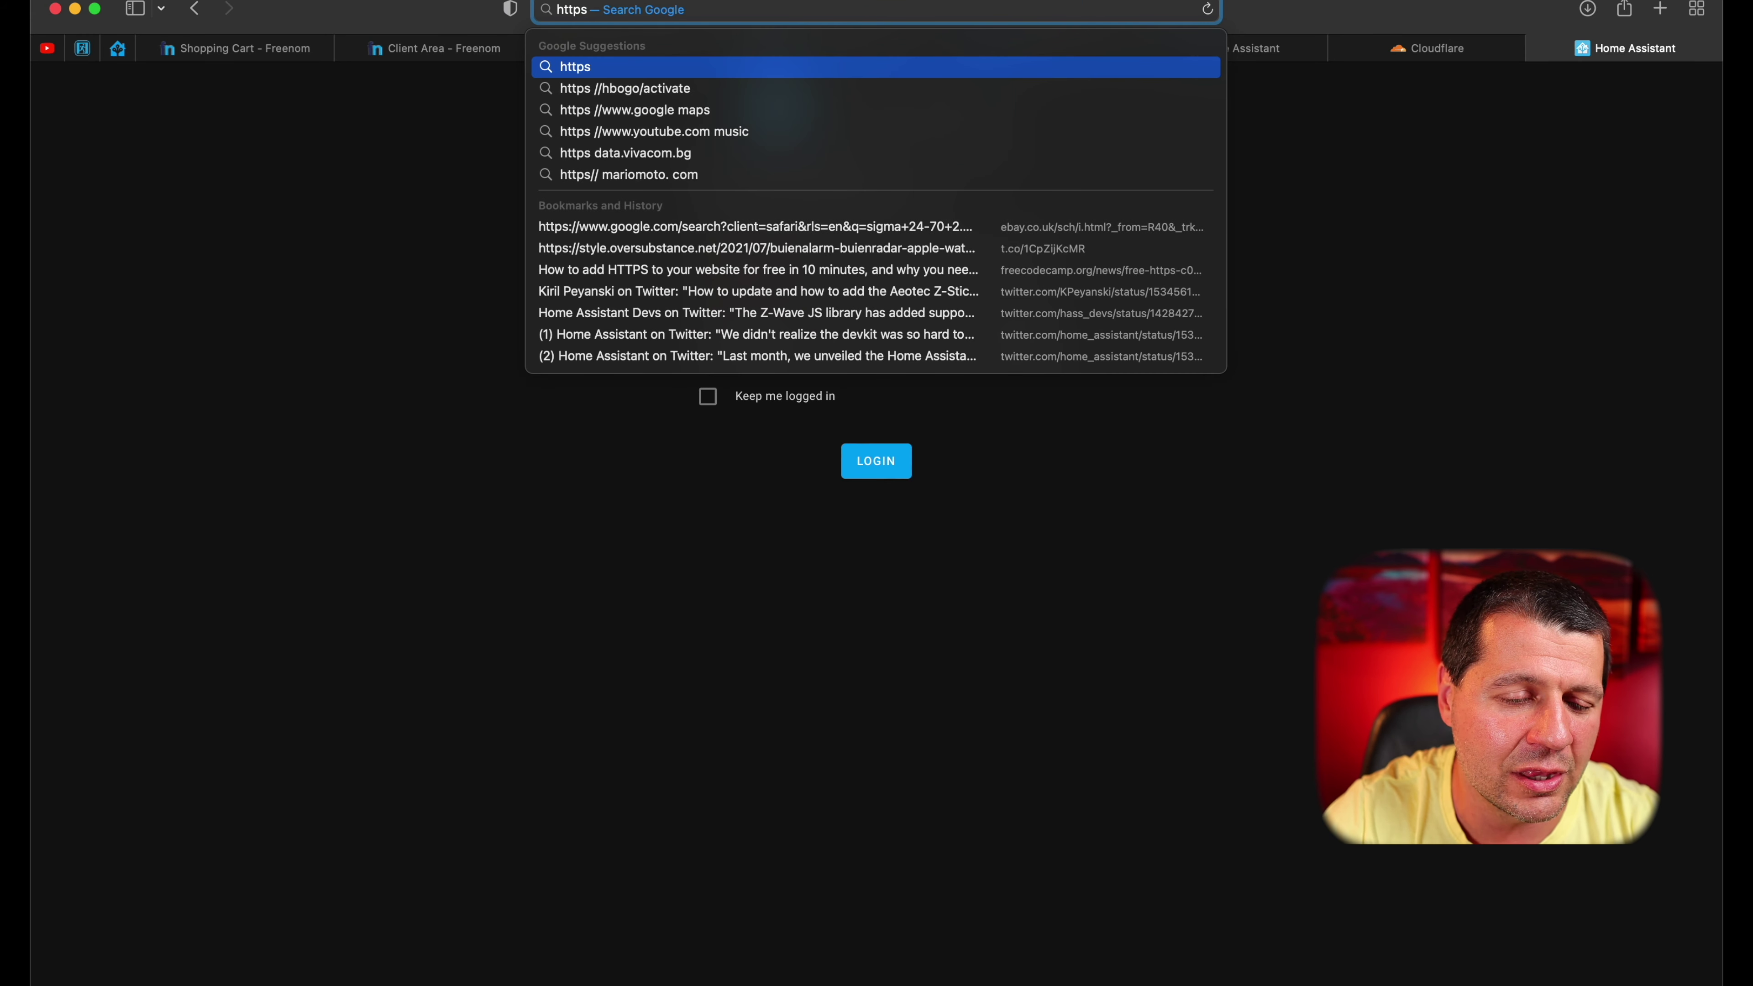
{"action": "type", "text": ":/"}
{"action": "key", "text": "BackSpace"}
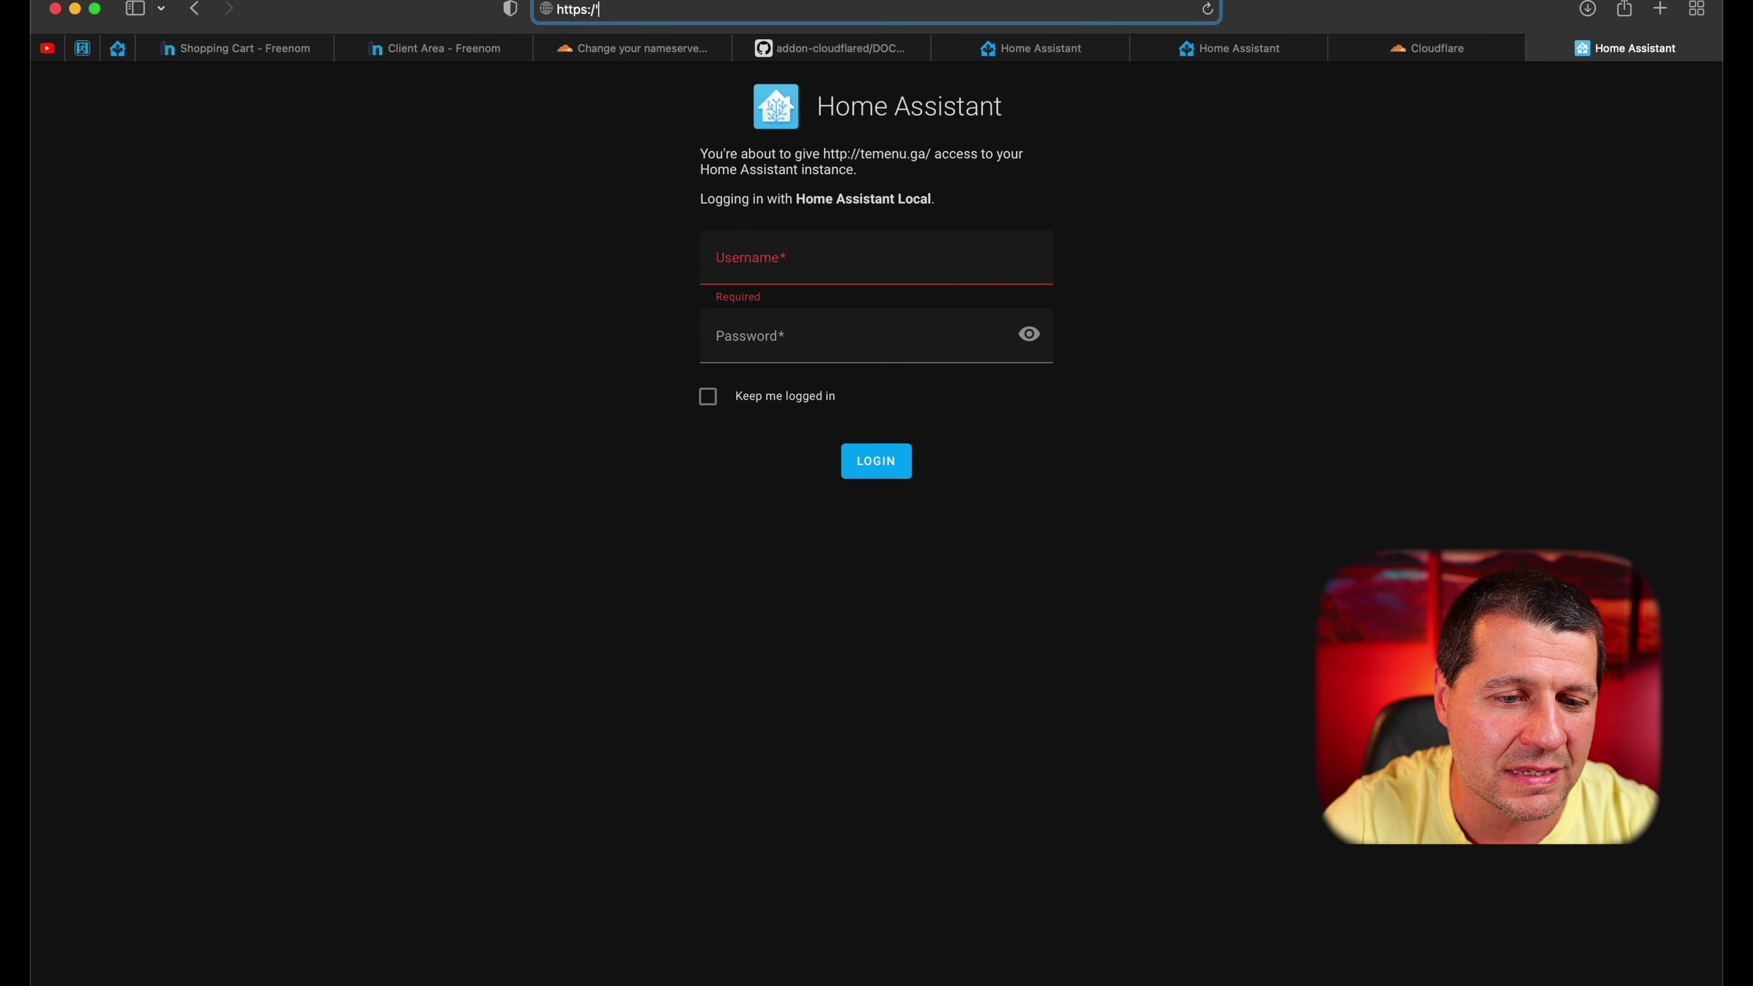
{"action": "type", "text": "/te"}
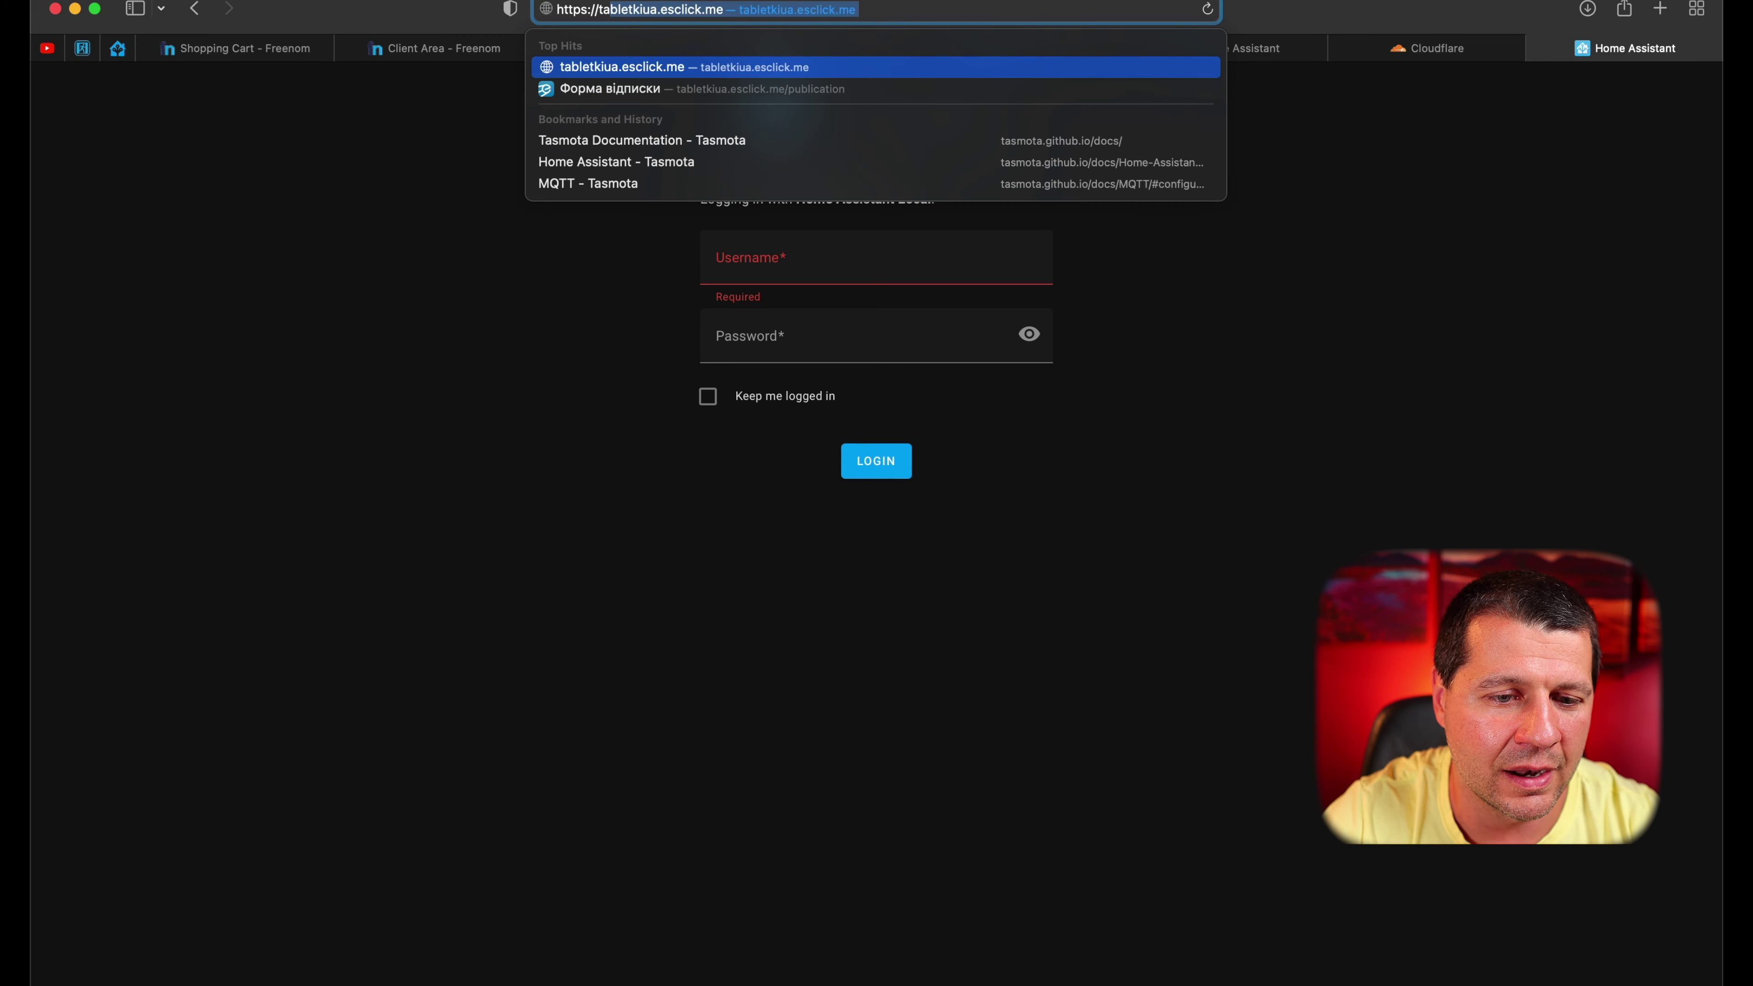
{"action": "type", "text": "m"}
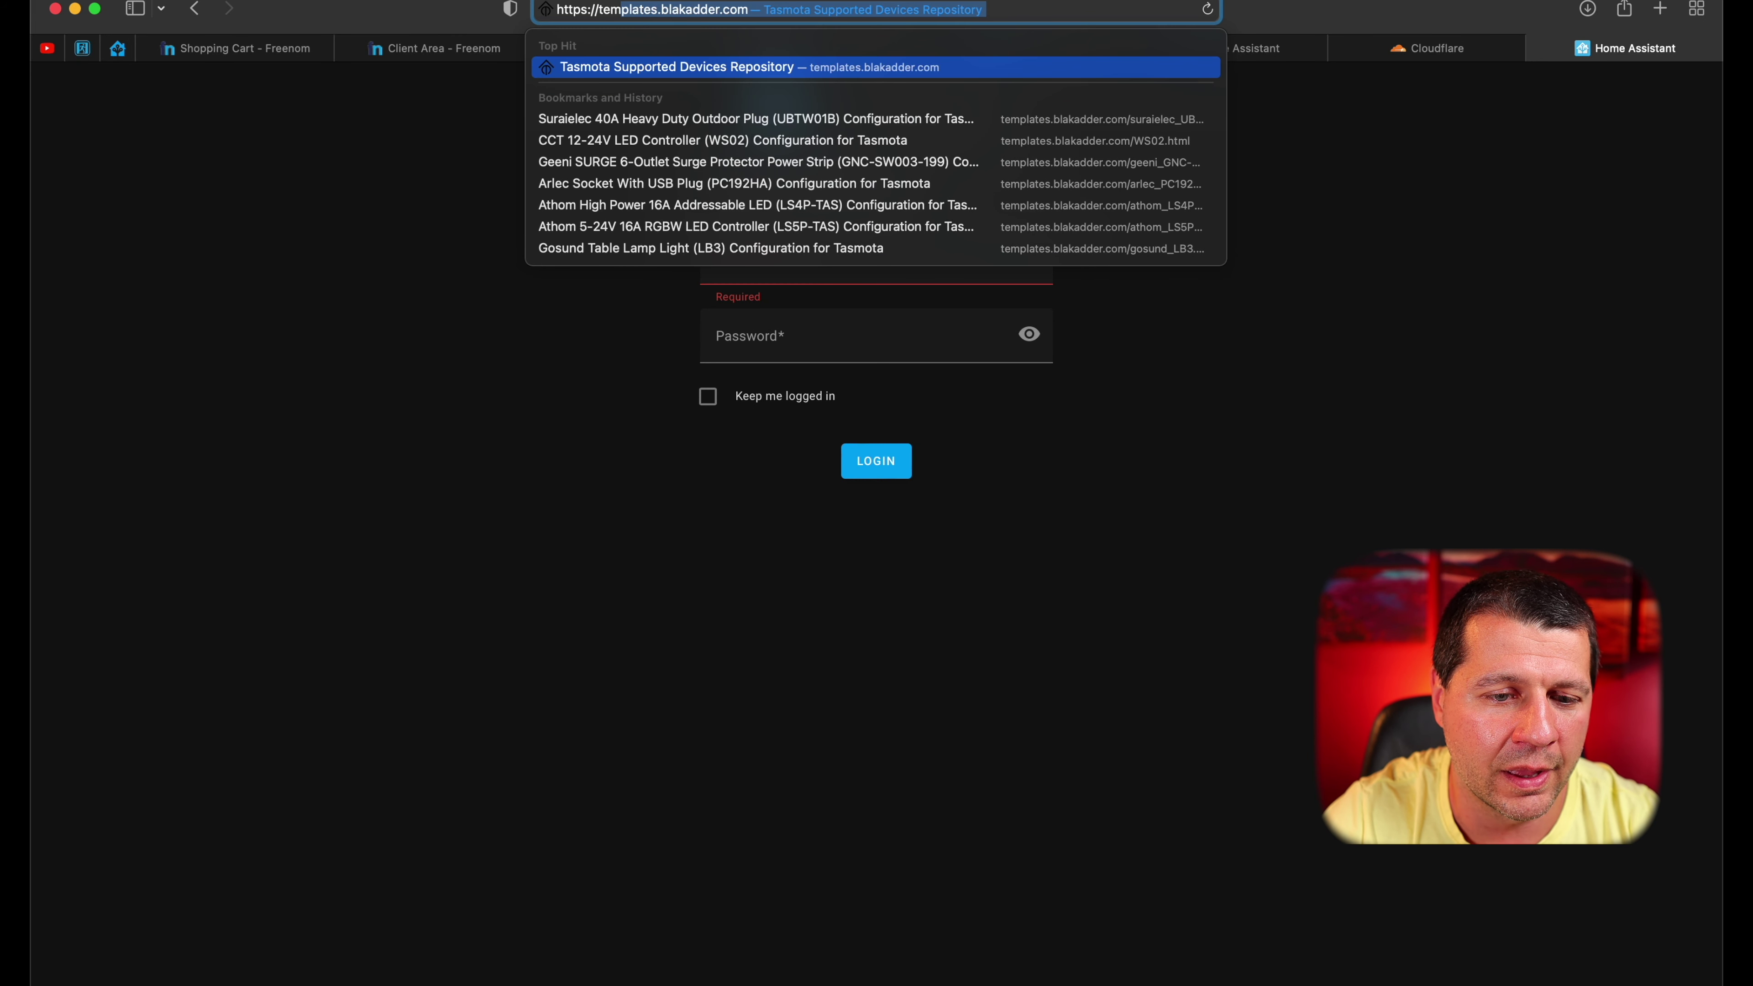
{"action": "type", "text": "enu.ga"}
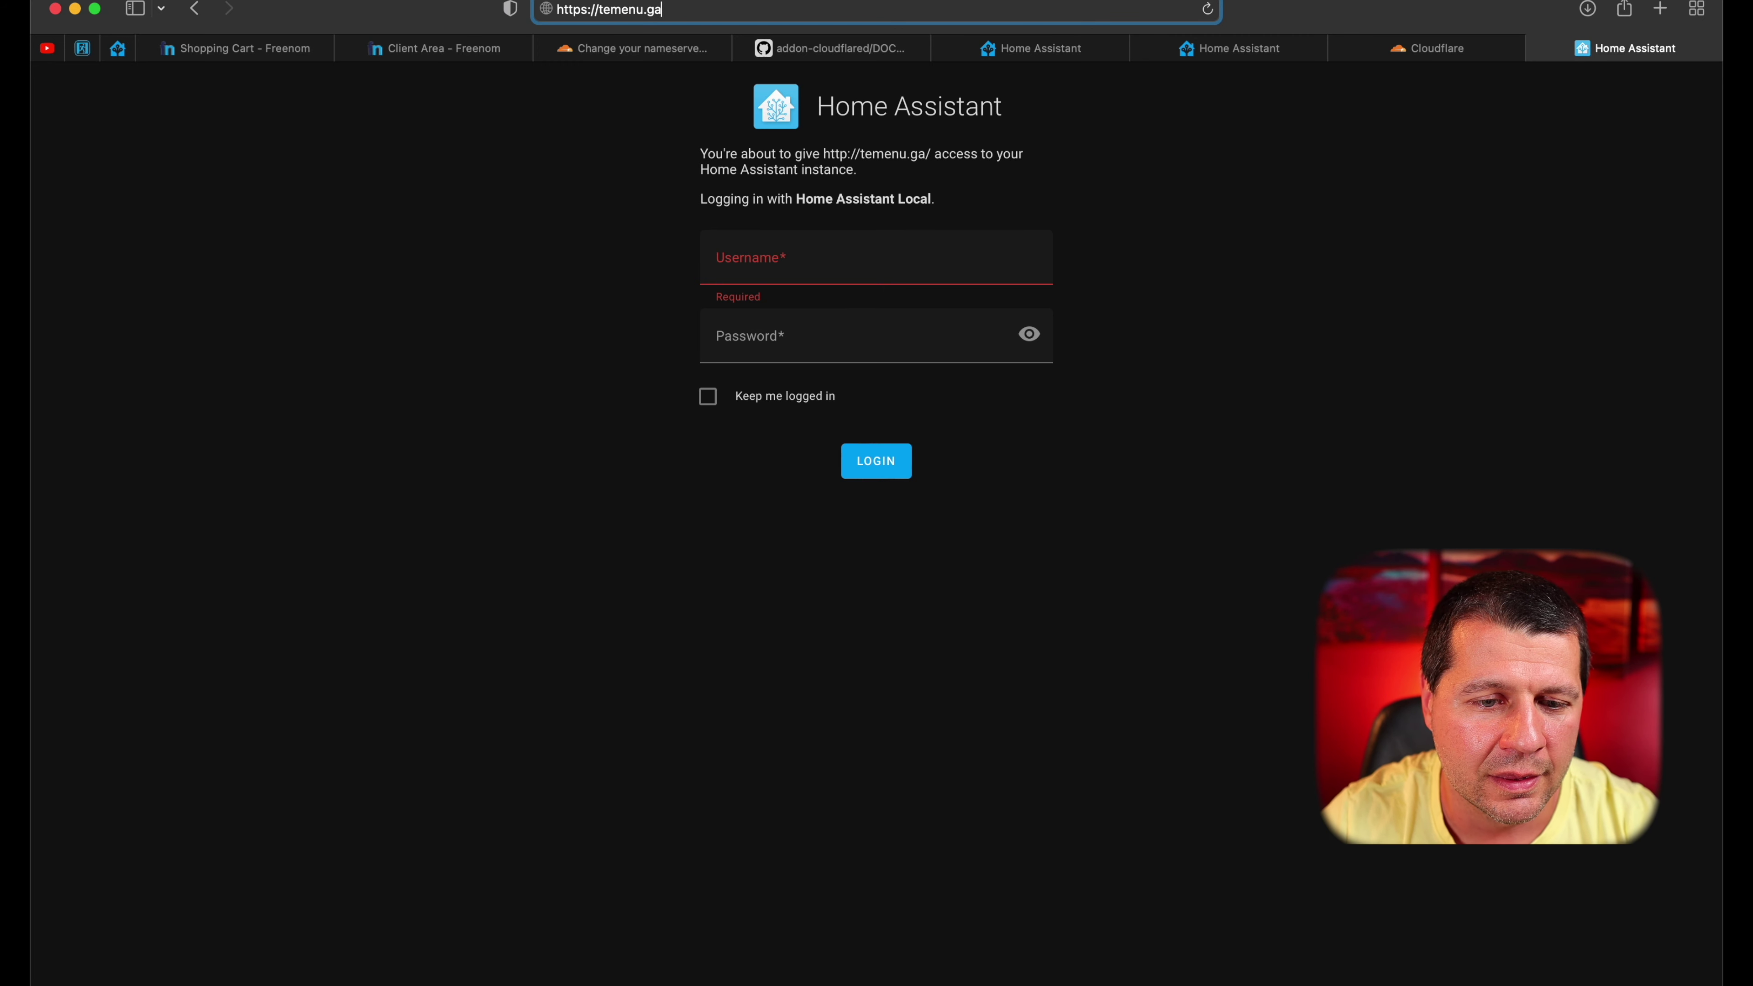
{"action": "key", "text": "Return"}
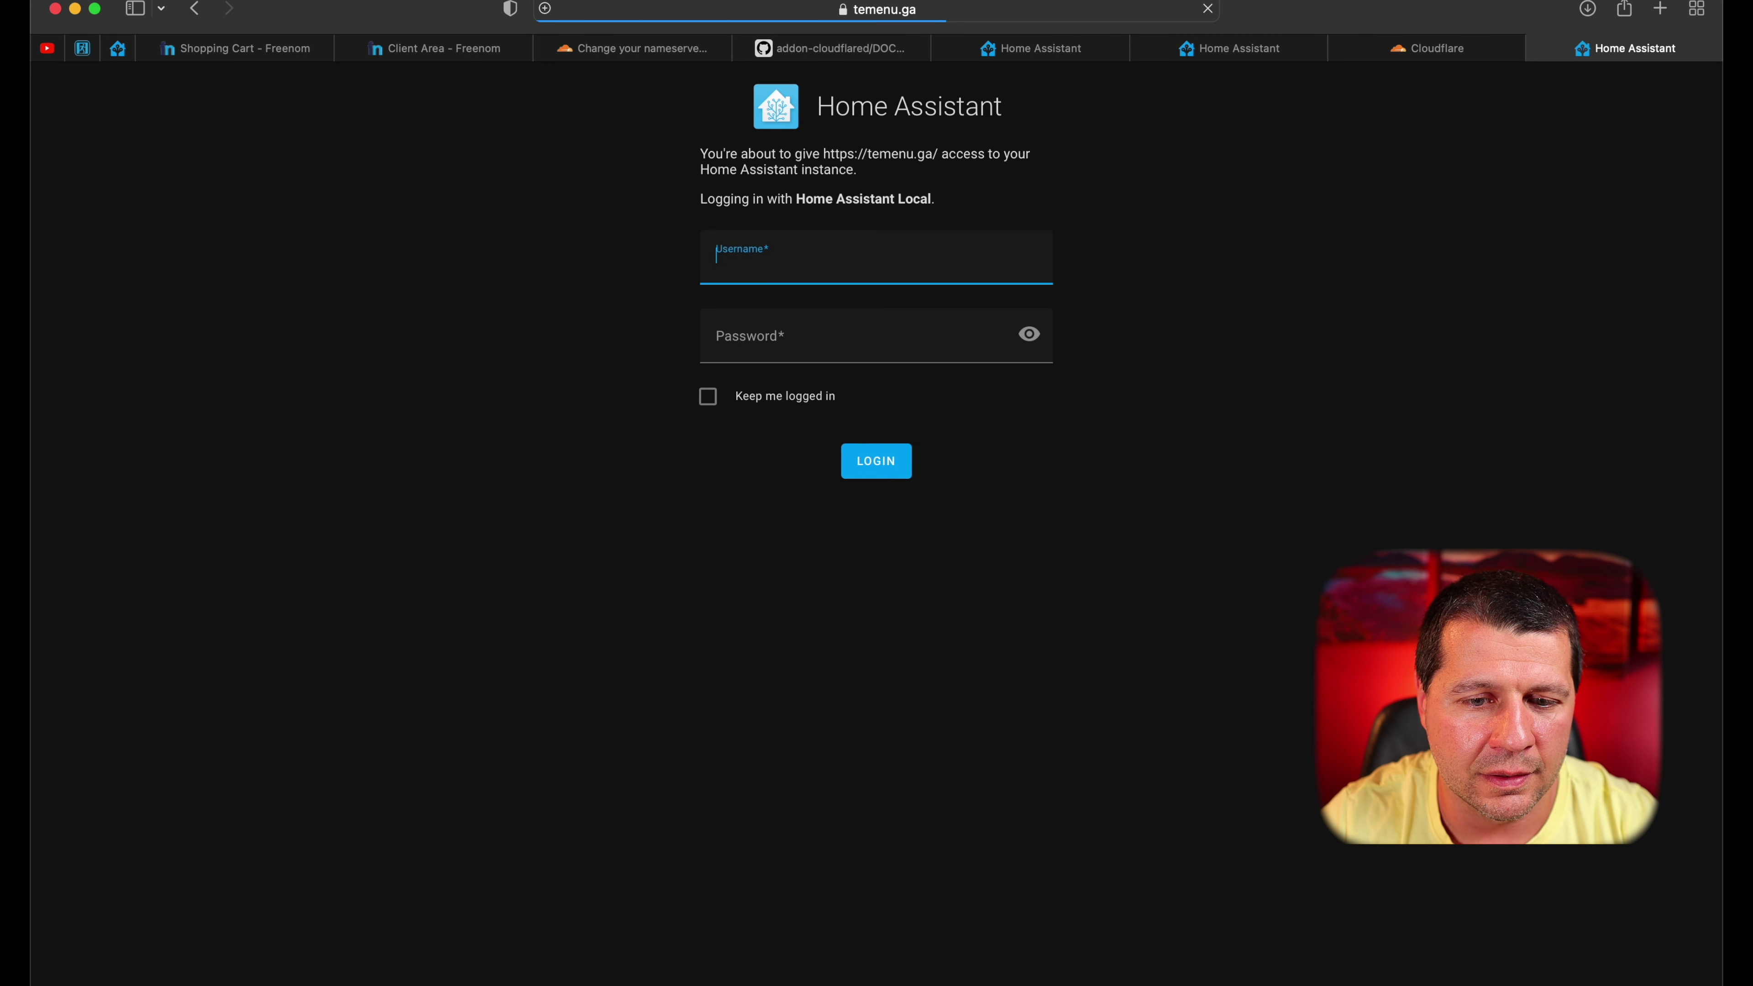
Inspect the site's certificate to confirm it is a valid Cloudflare-issued one
{"action": "left_click", "coordinate": [845, 12]}
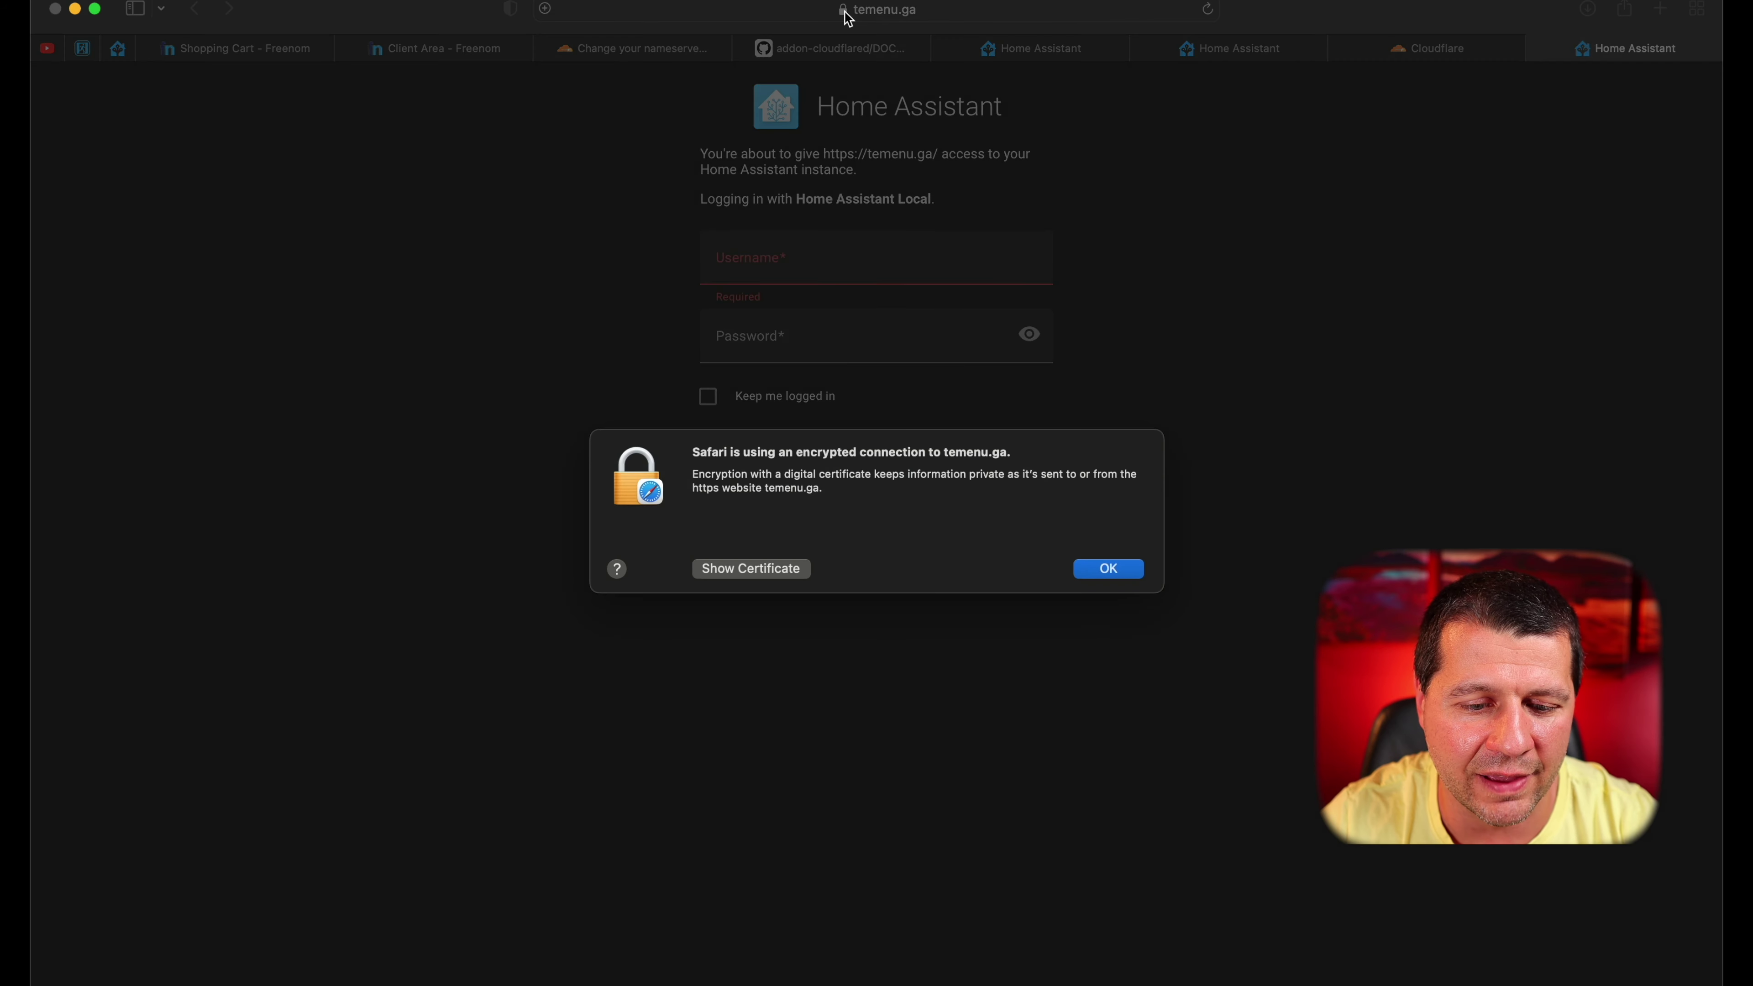
{"action": "left_click", "coordinate": [737, 570]}
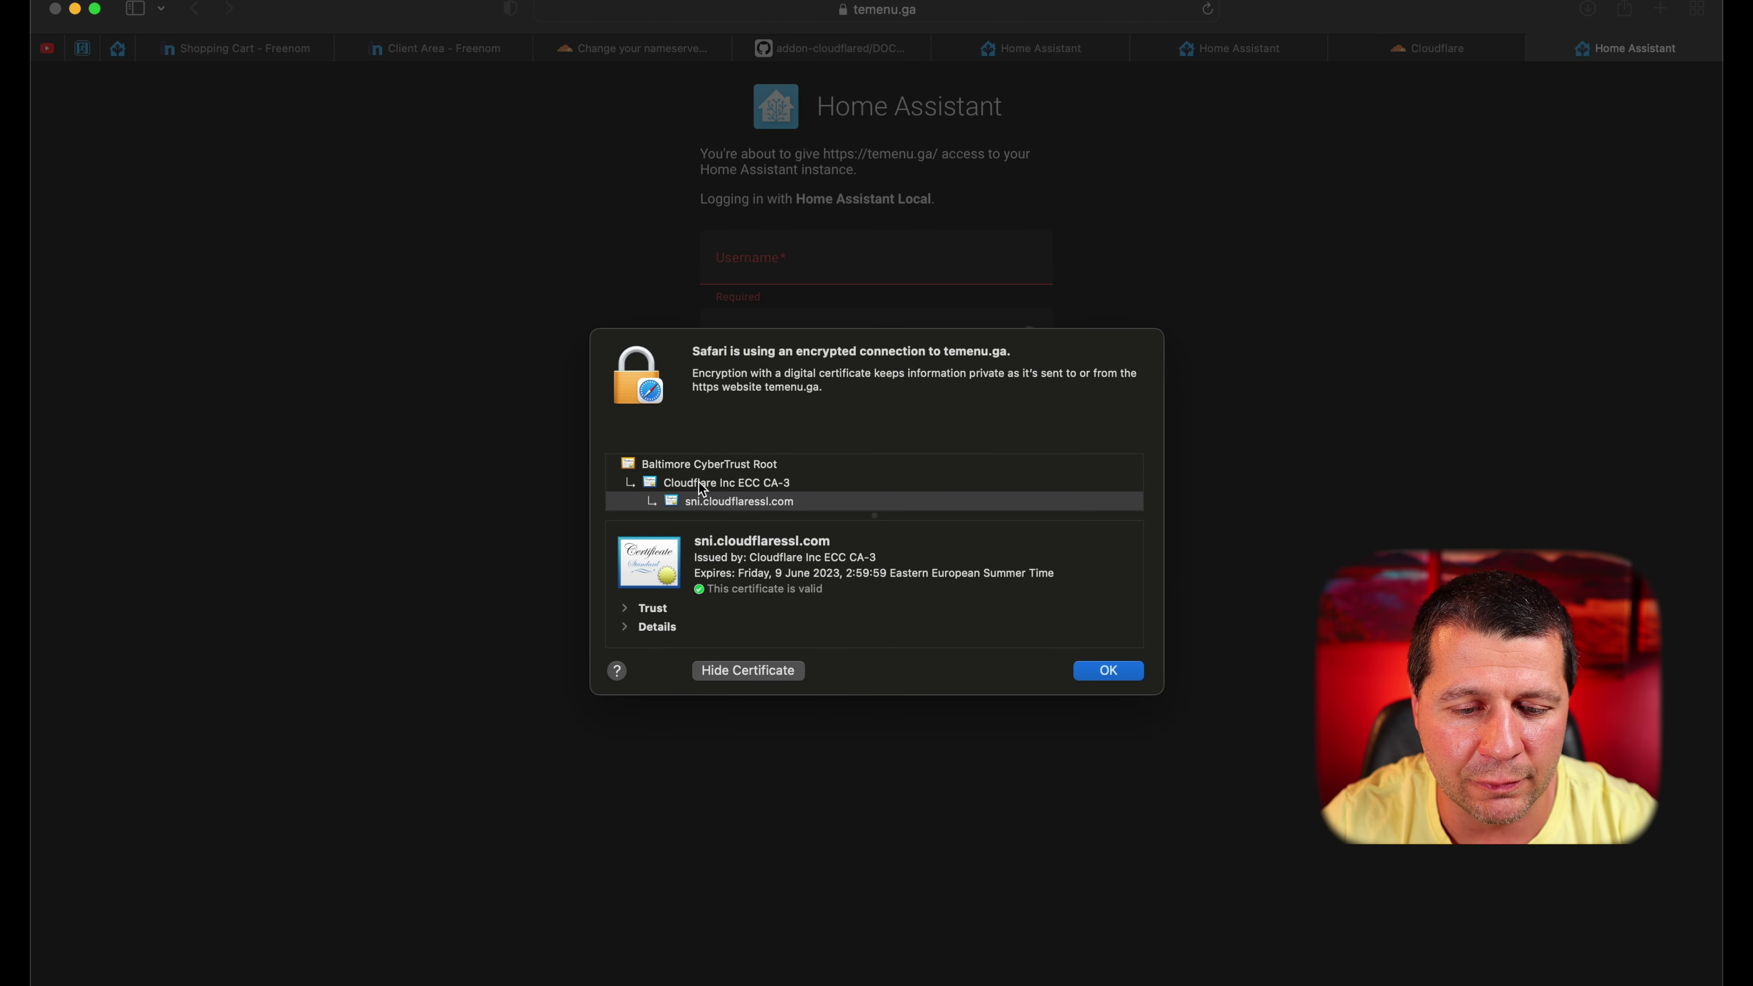
{"action": "left_click", "coordinate": [1089, 665]}
Sign in to Home Assistant at temenu.ga with the username and password
{"action": "left_click", "coordinate": [867, 250]}
{"action": "type", "text": "Kiril"}
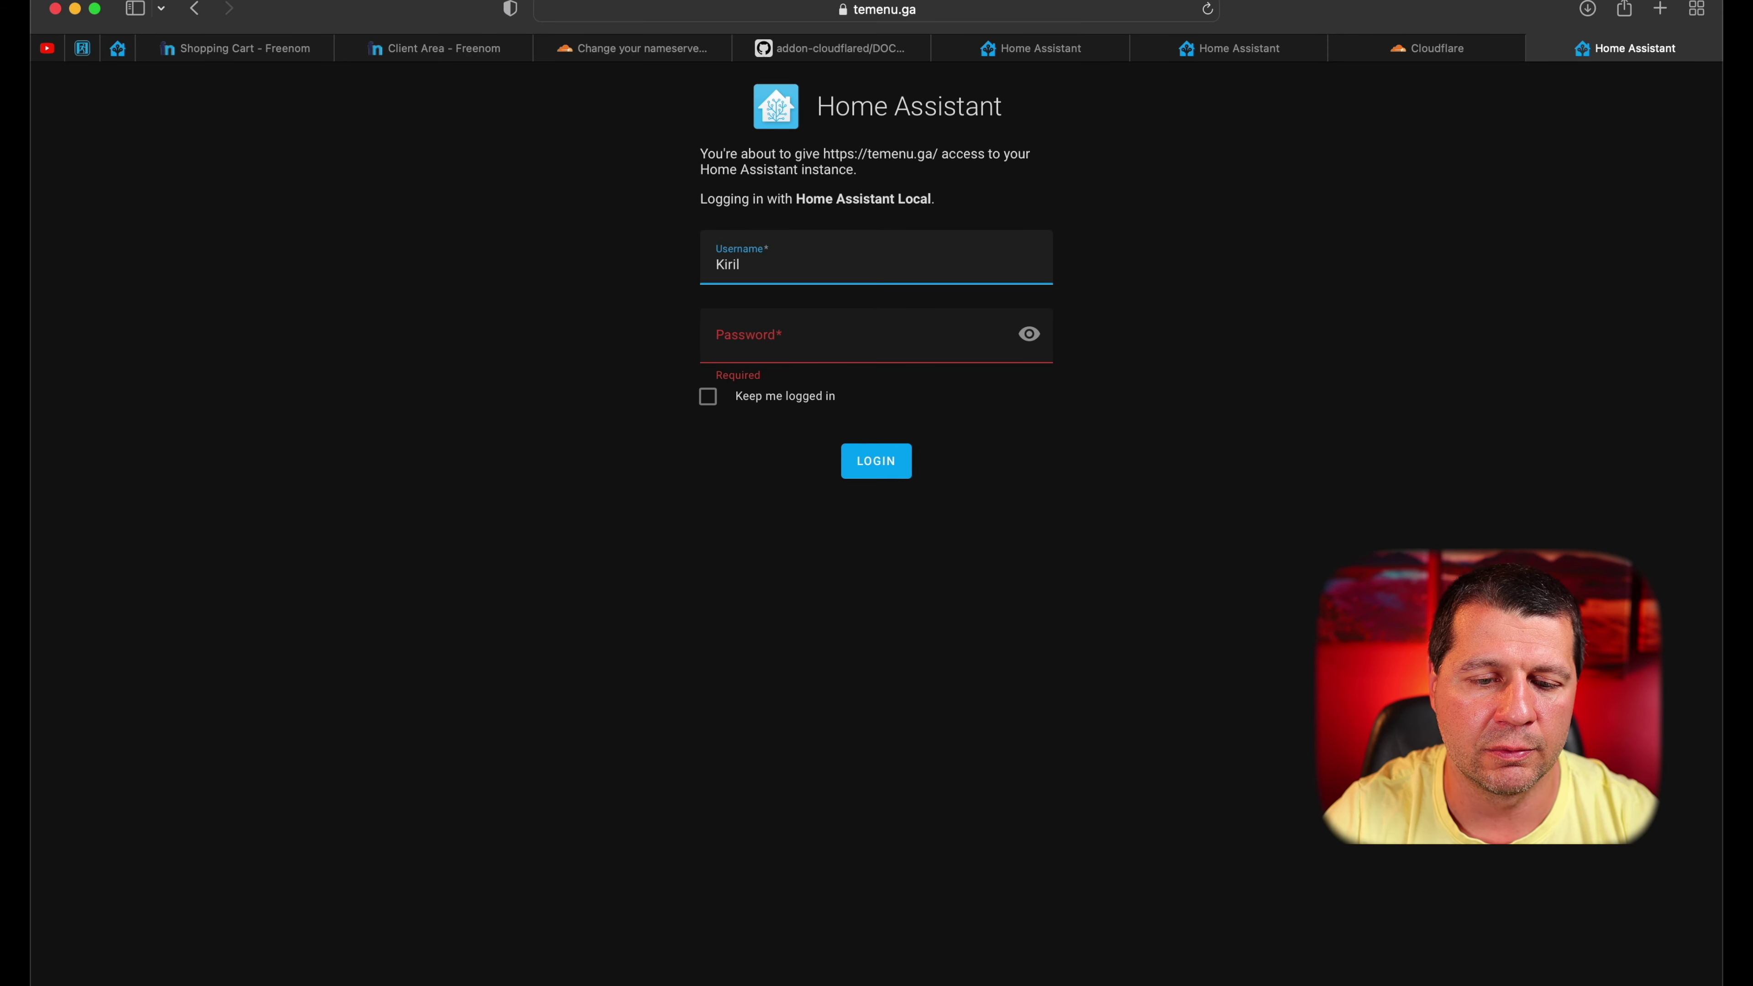
{"action": "key", "text": "Tab"}
{"action": "type", "text": "••"}
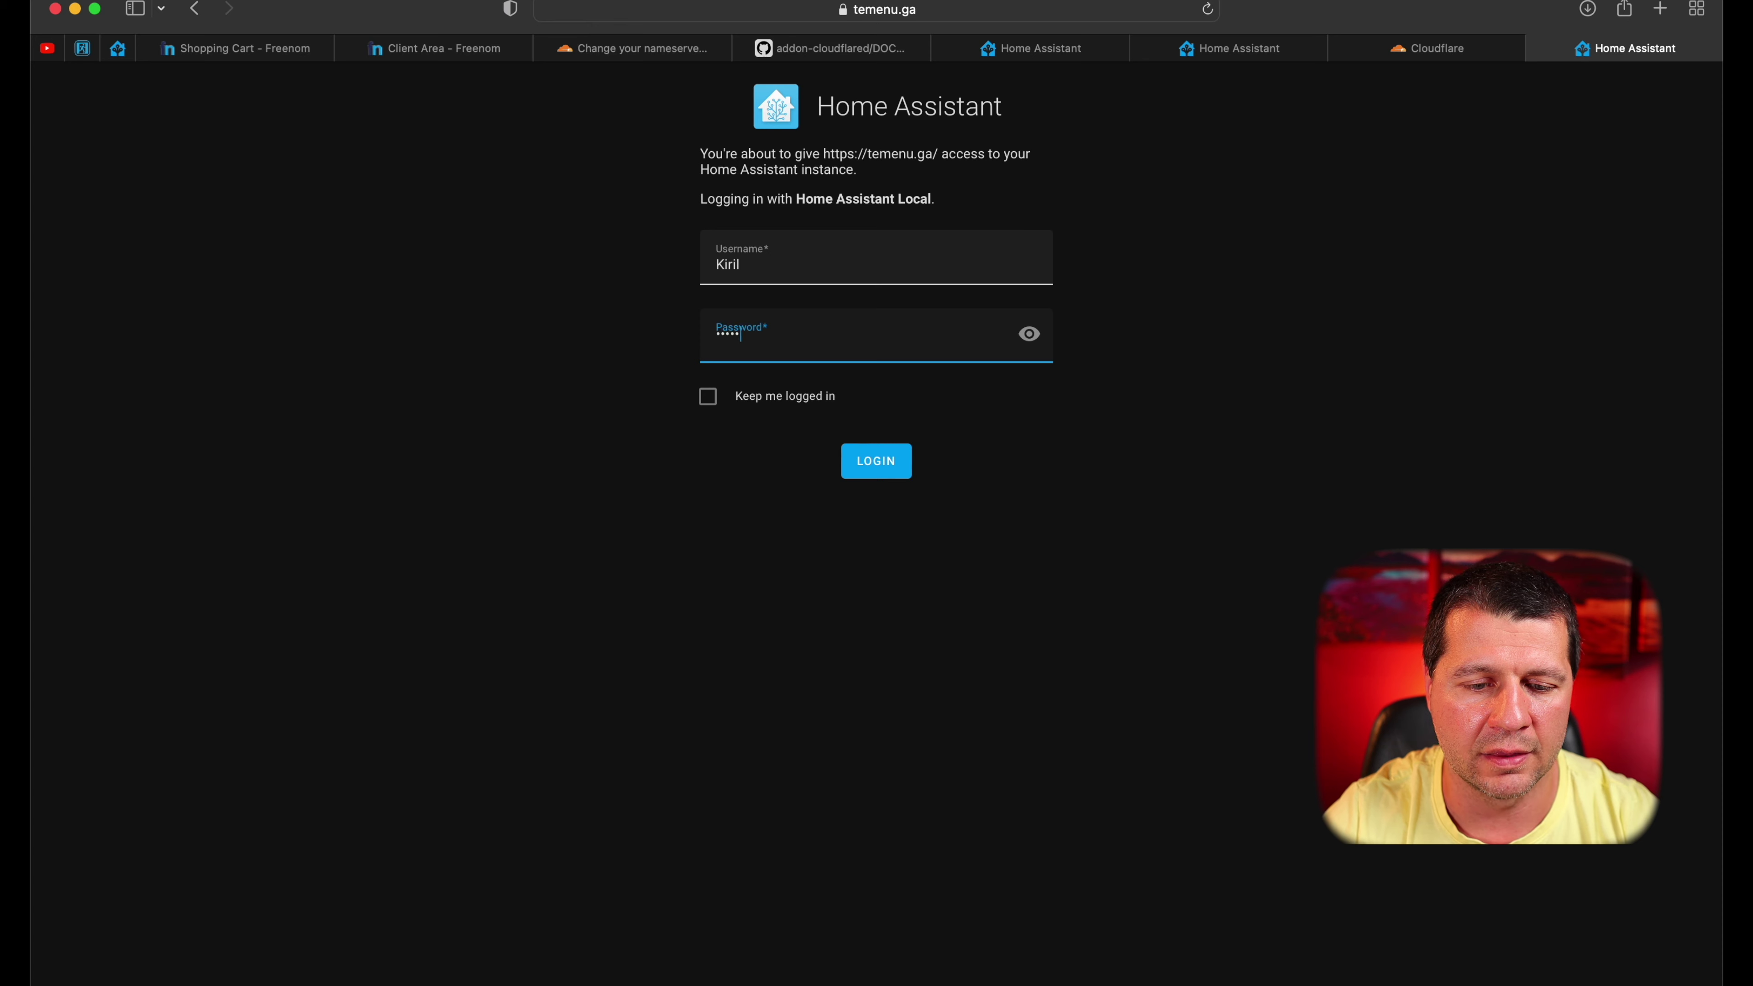
{"action": "type", "text": "••••"}
{"action": "left_click", "coordinate": [883, 477]}
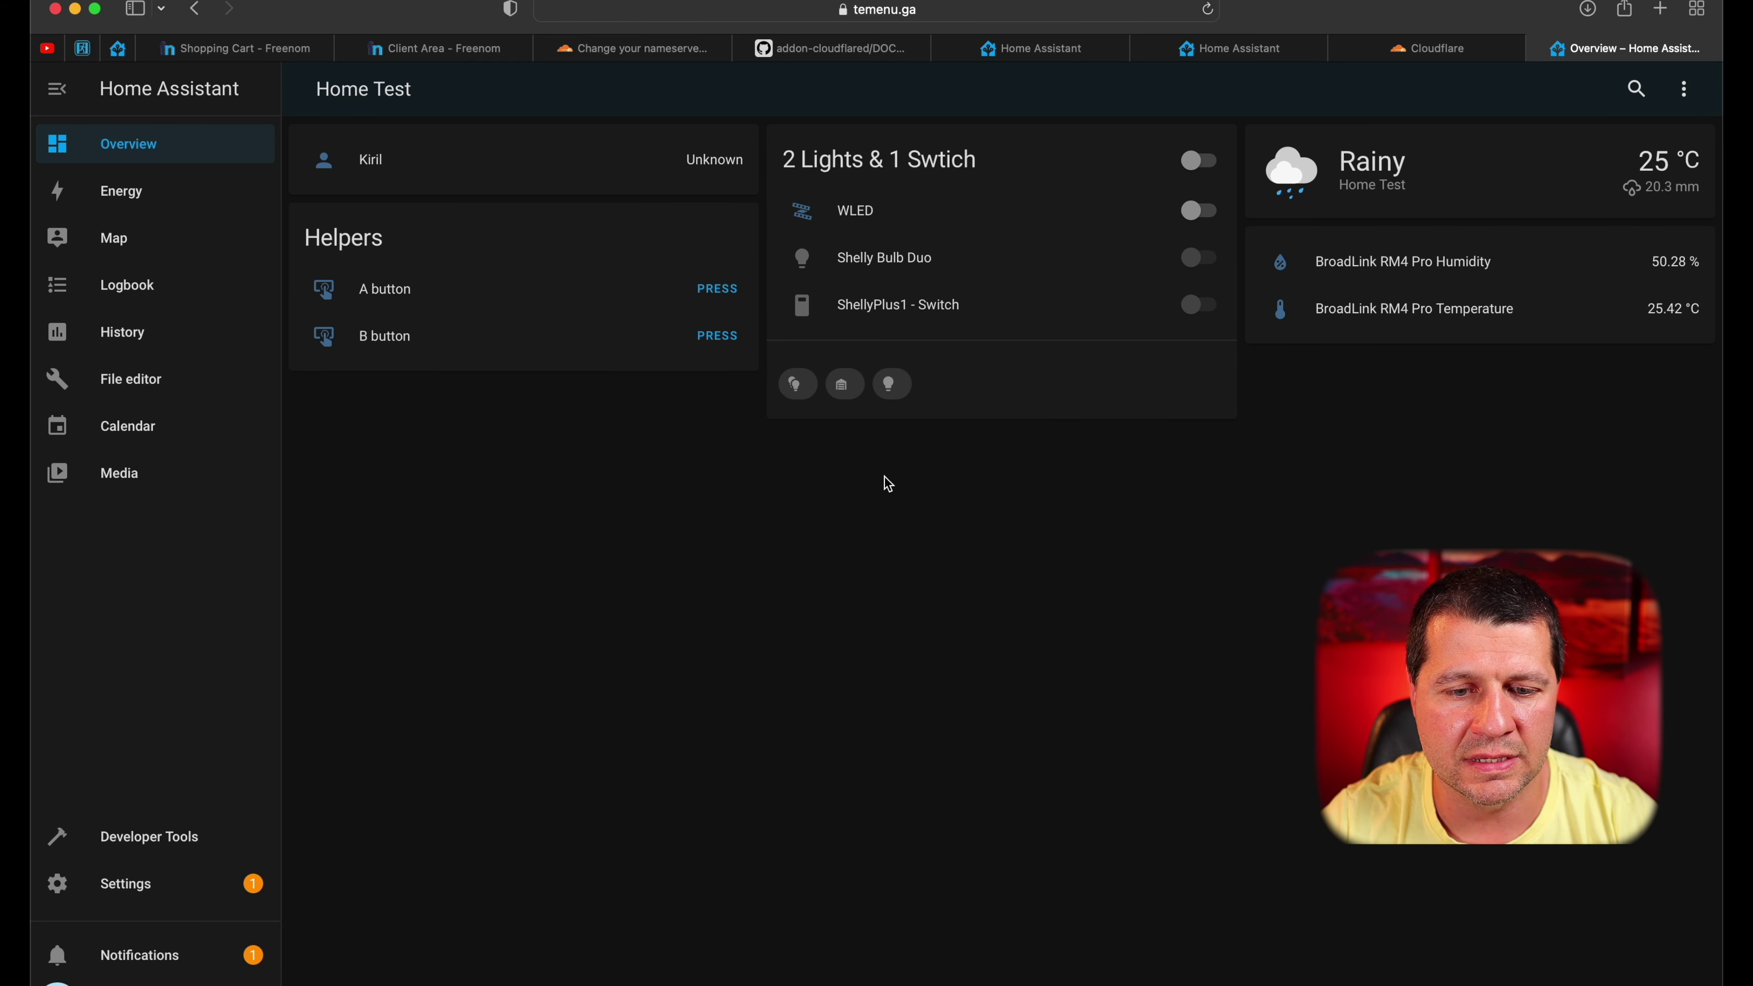
Switch the Mac to the phone hotspot and view the Operating System 8.2 update details
{"action": "left_click", "coordinate": [1503, 2]}
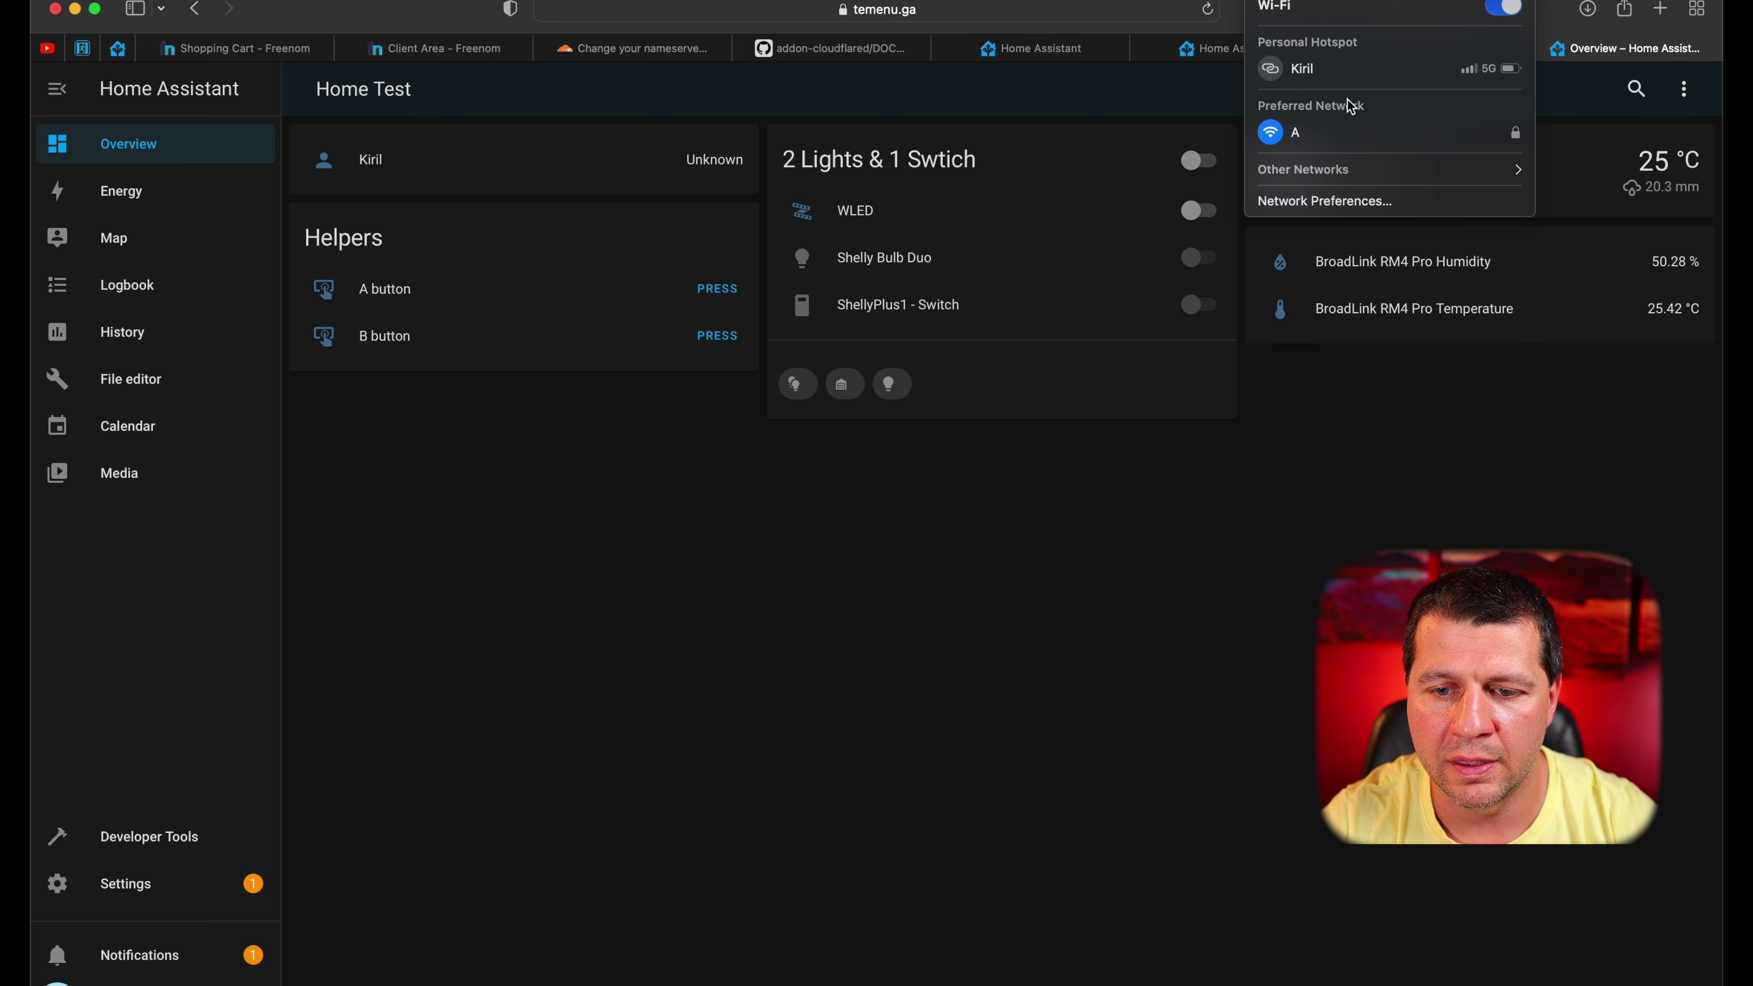
{"action": "left_click", "coordinate": [1359, 72]}
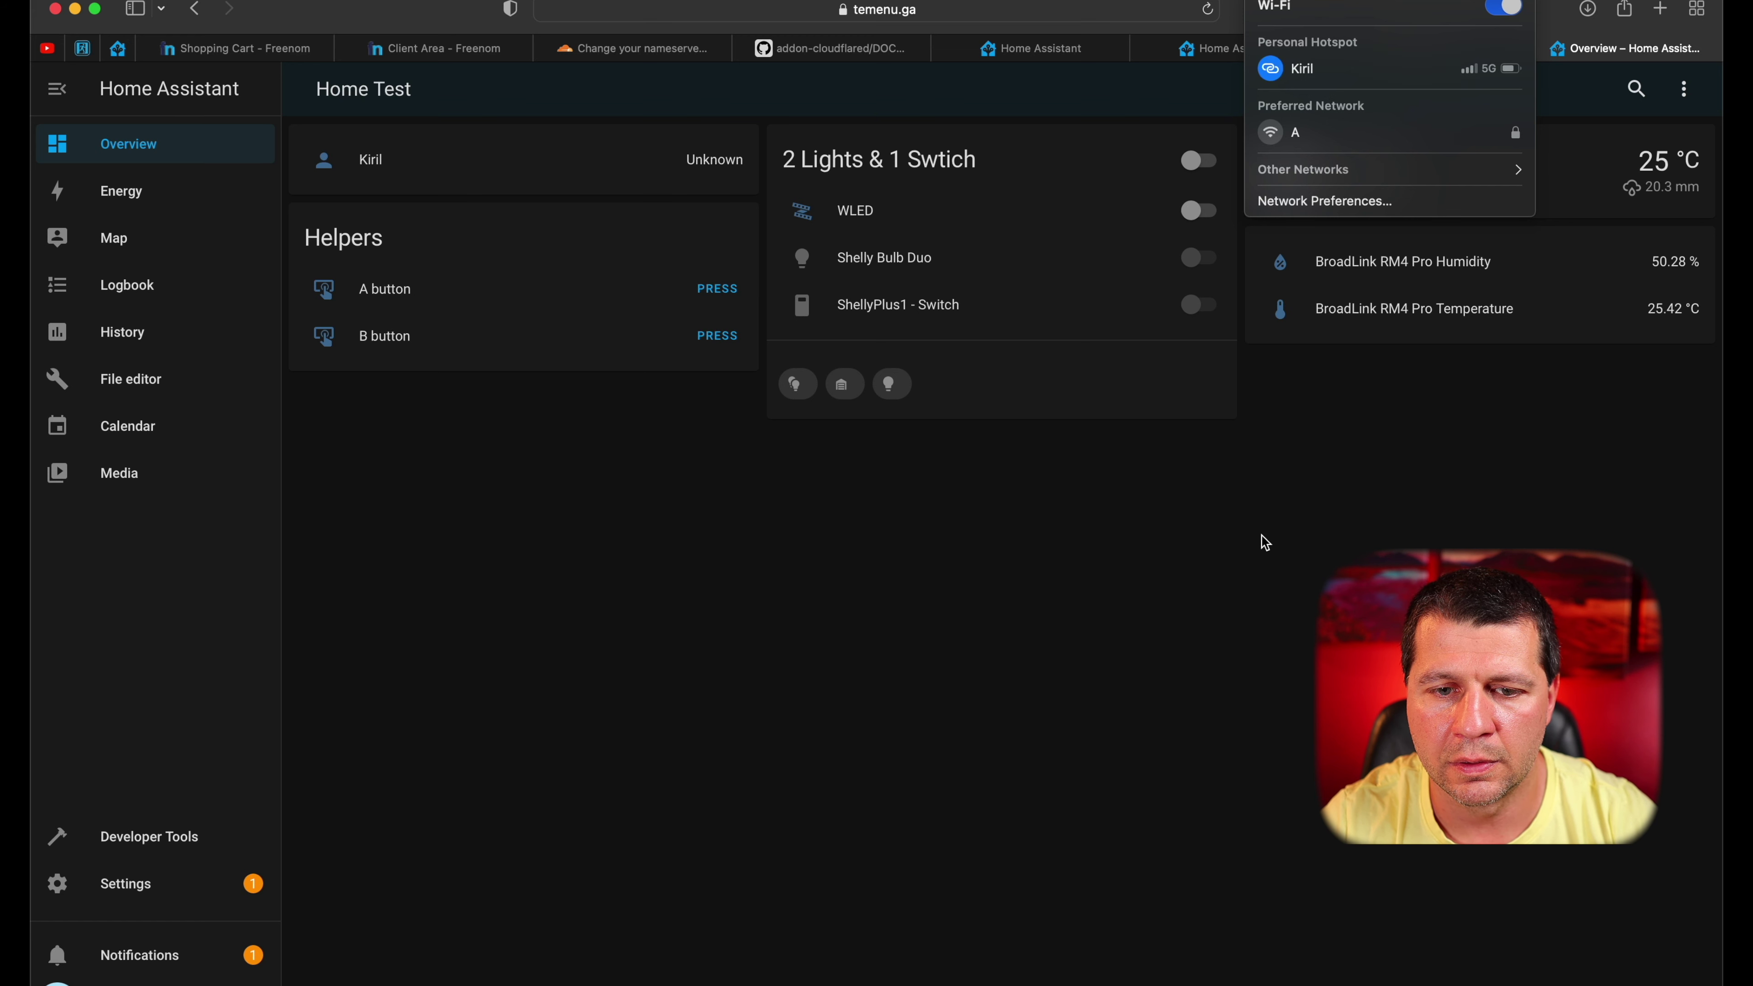
{"action": "left_click", "coordinate": [133, 877]}
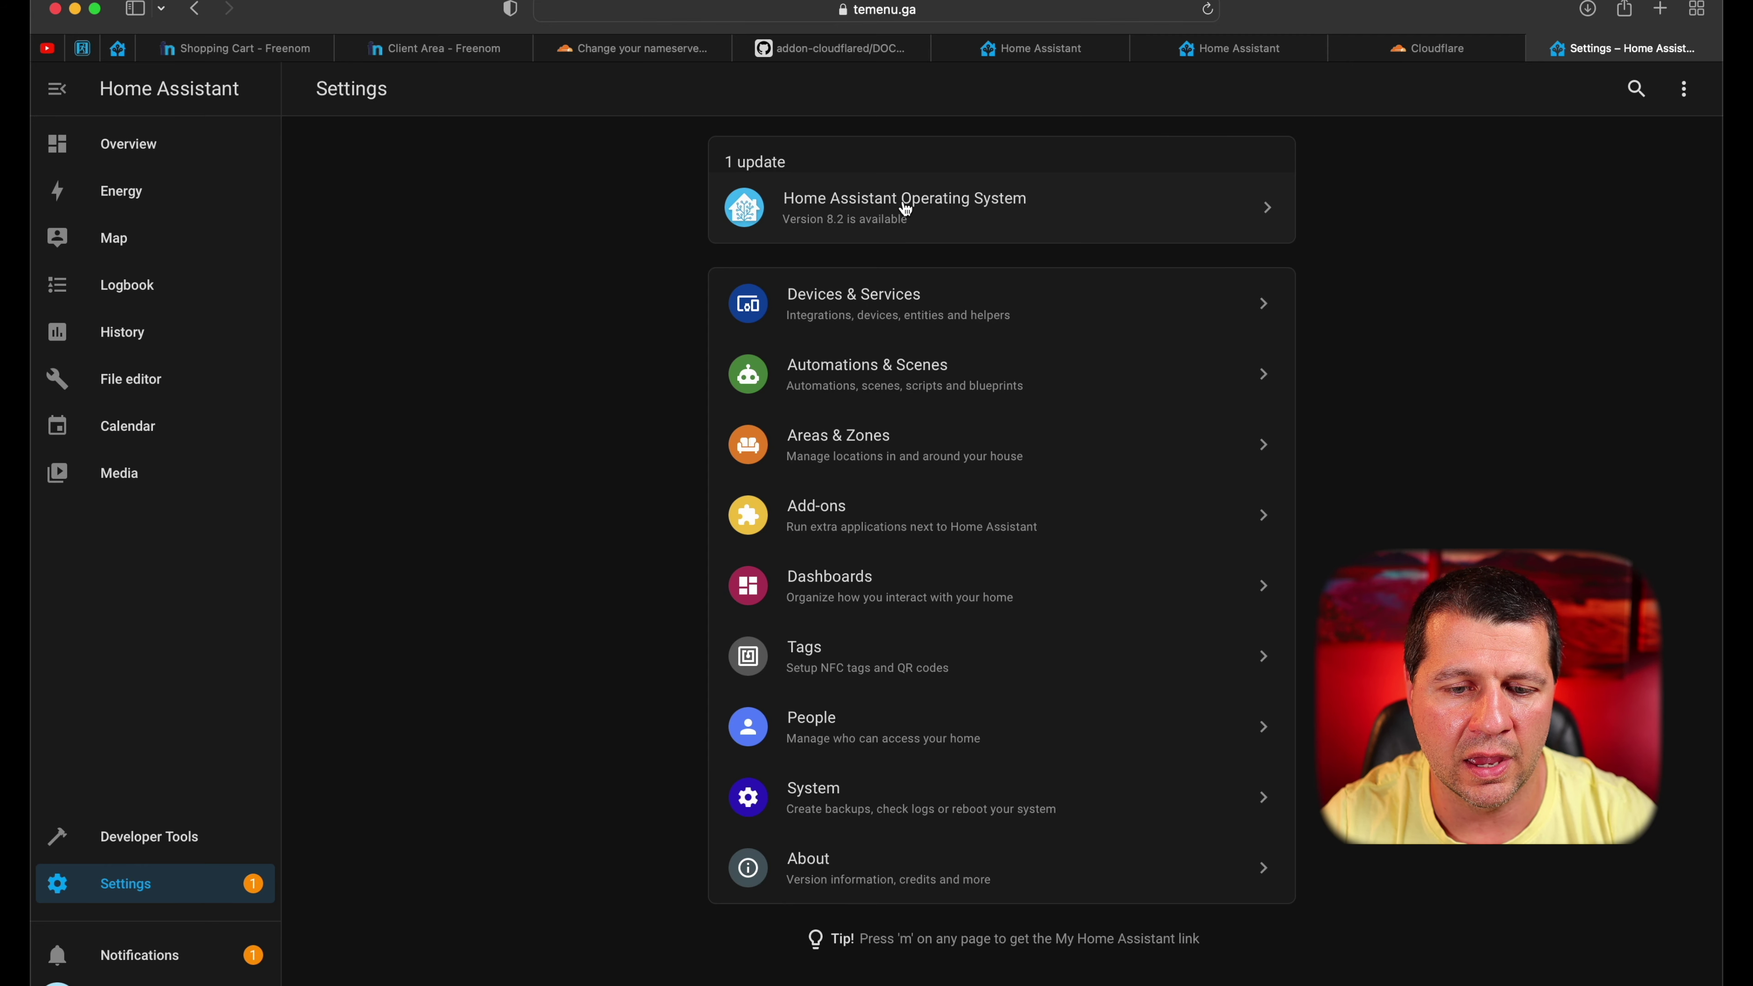
{"action": "left_click", "coordinate": [925, 208]}
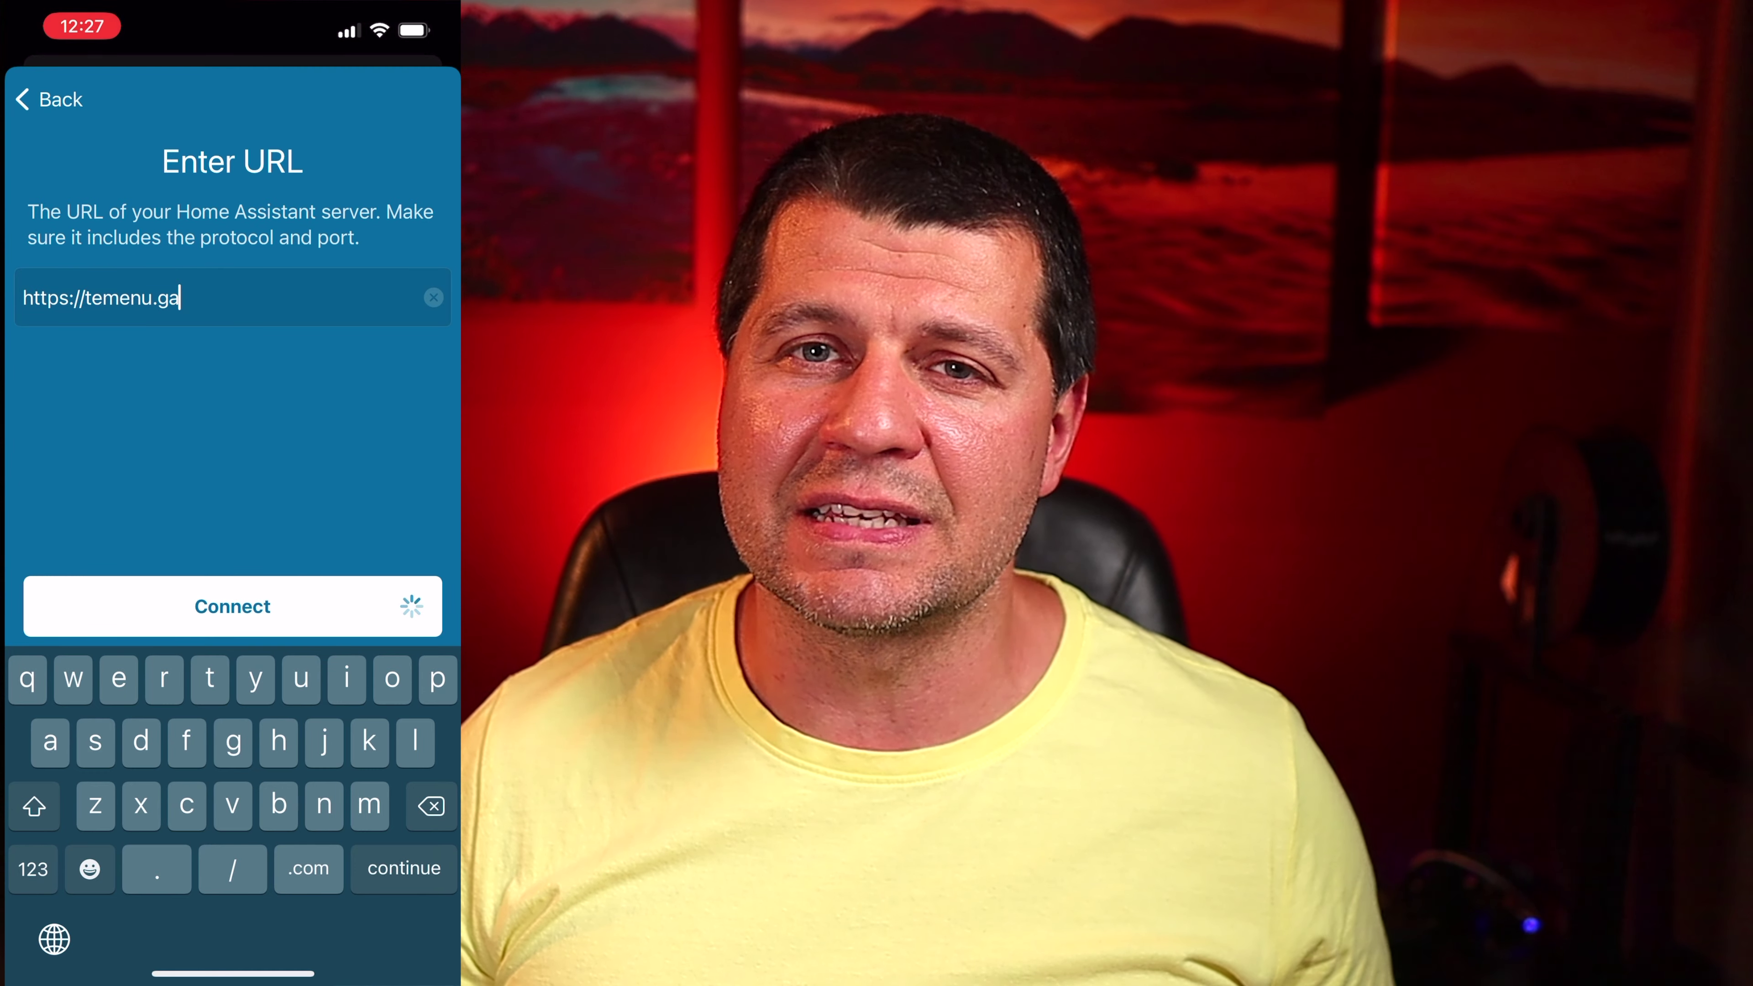
{"action": "type", "text": "Kiri"}
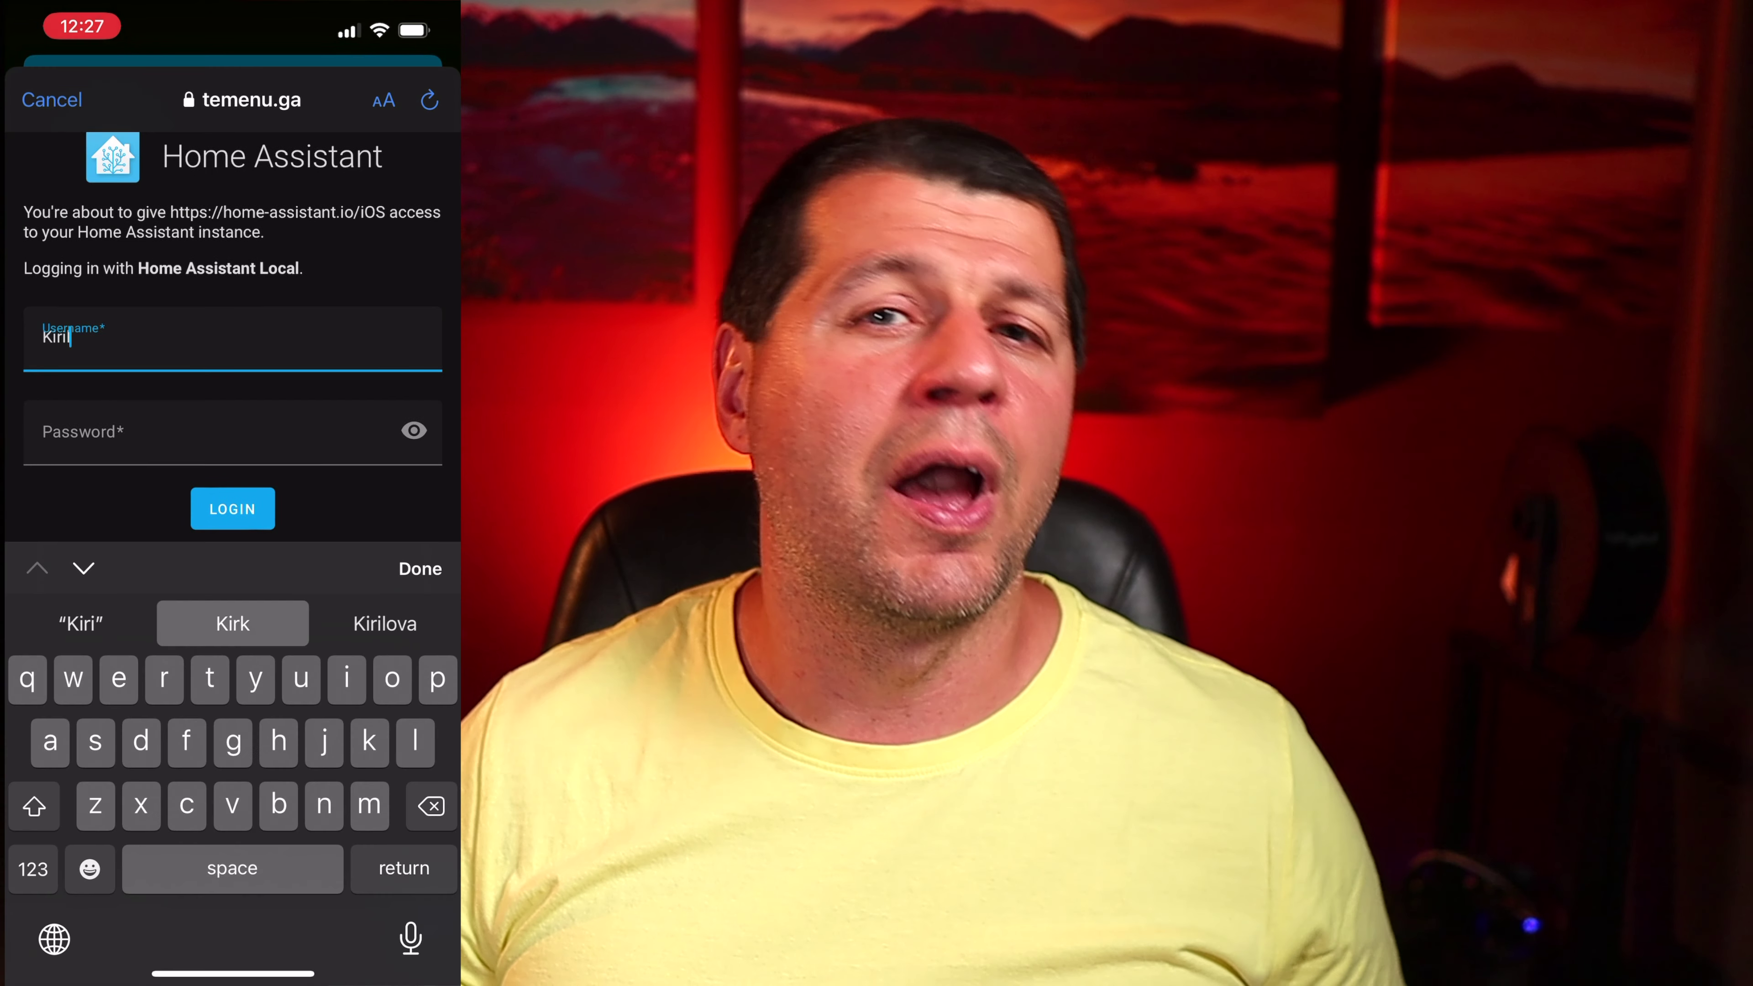
{"action": "type", "text": "l"}
{"action": "key", "text": "Tab"}
{"action": "type", "text": "•••"}
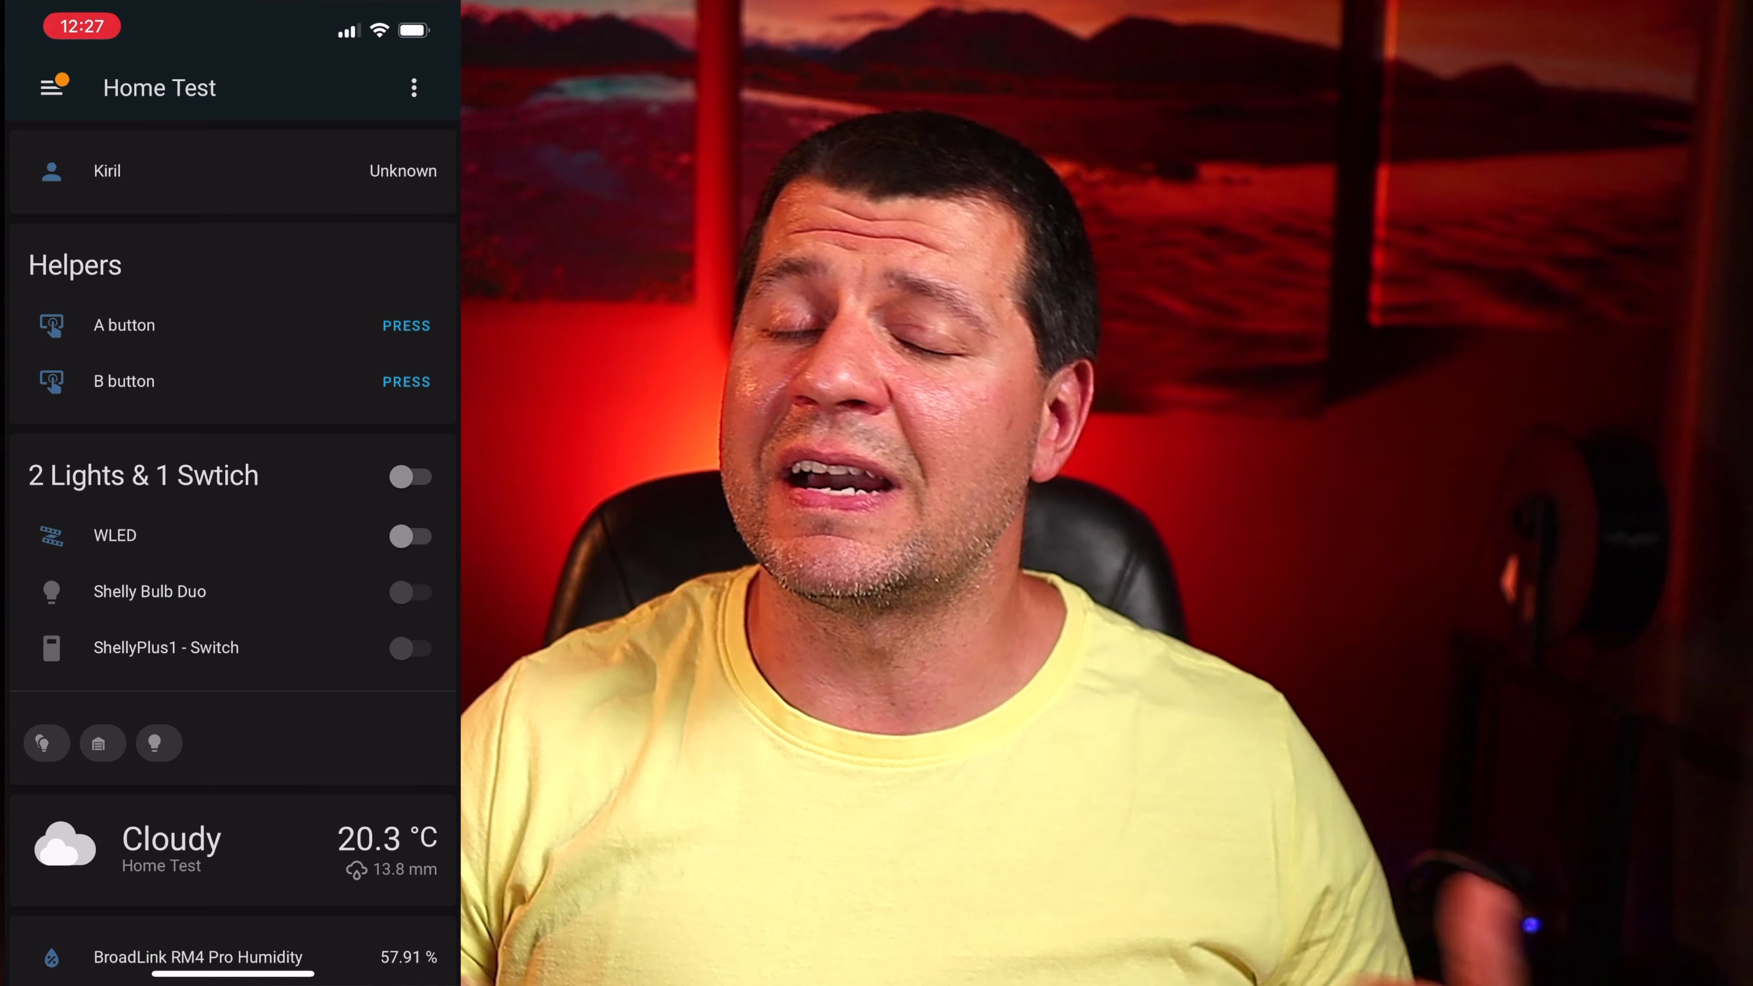
{"action": "scroll", "coordinate": [232, 552], "scroll_direction": "down", "scroll_amount": 3}
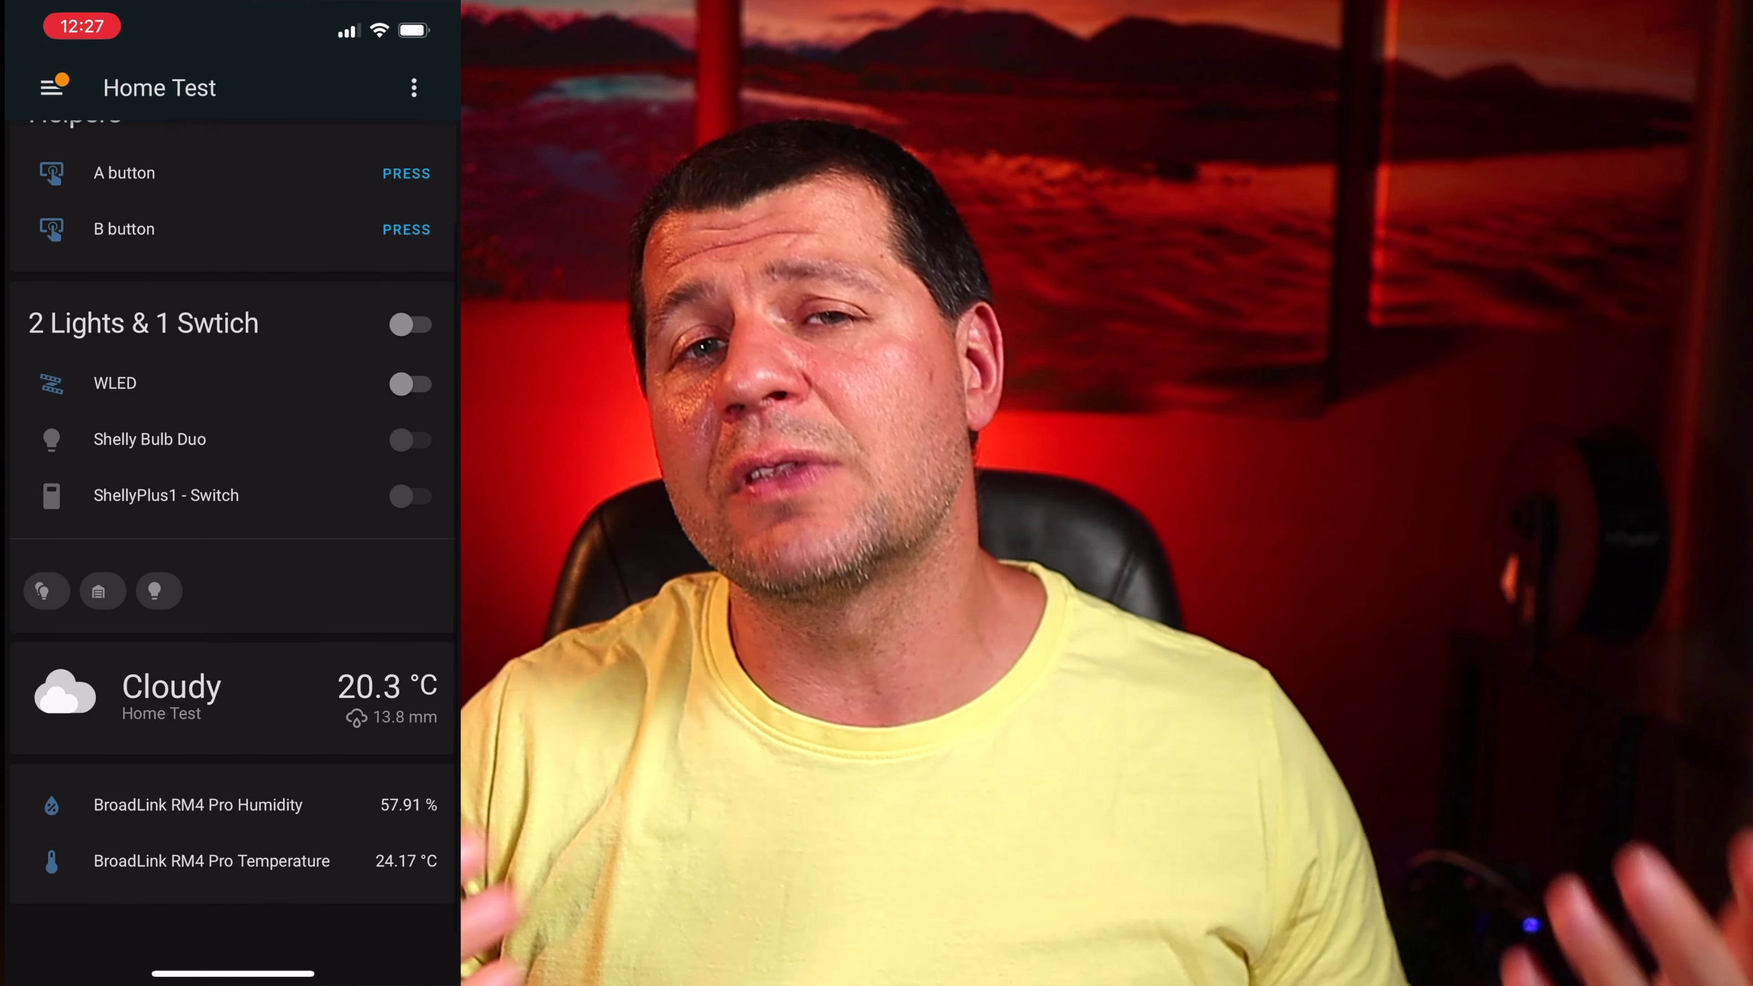